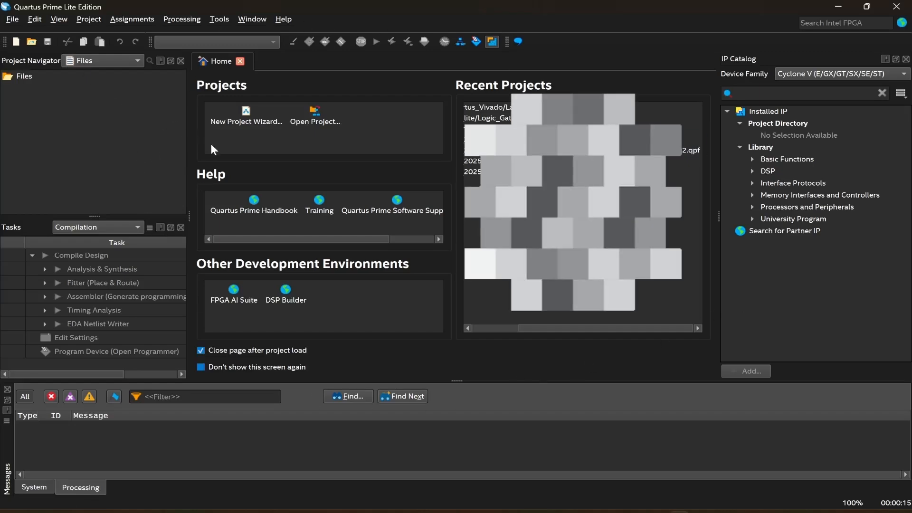
Start the New Project Wizard and browse for the working directory into the intelFPGA_lite folder on drive C:.
left_click(245, 113)
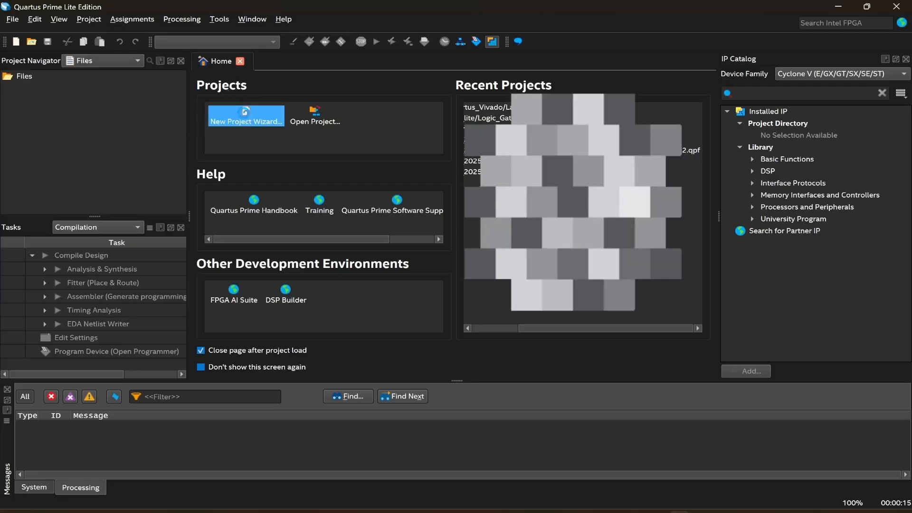
left_click(561, 360)
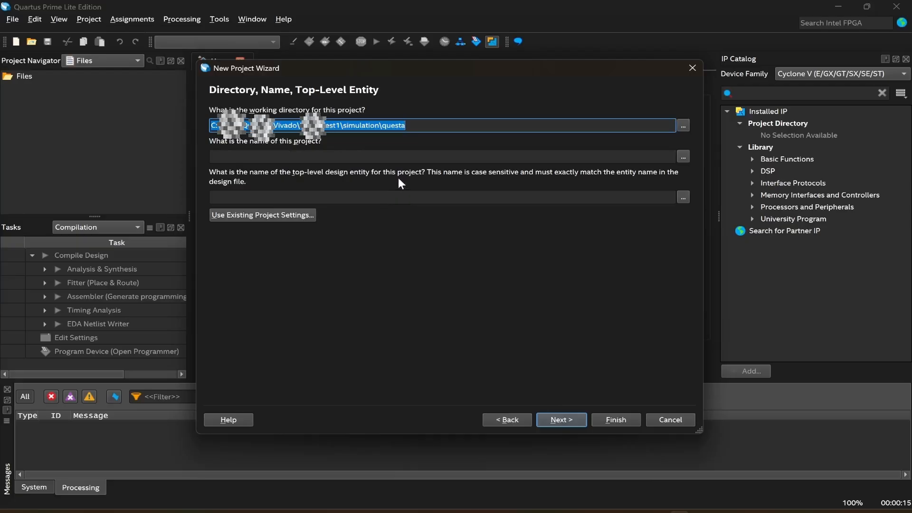
left_click(683, 124)
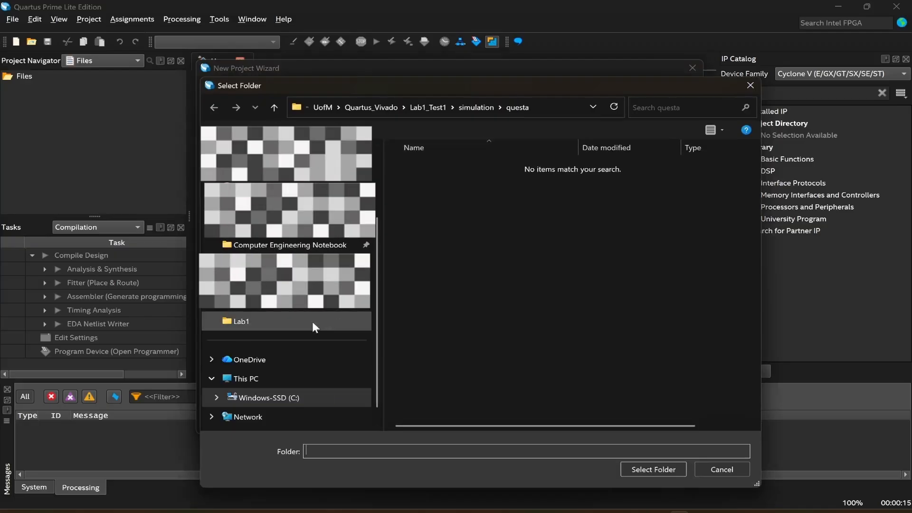
scroll(312, 321, "down", 1)
left_click(256, 379)
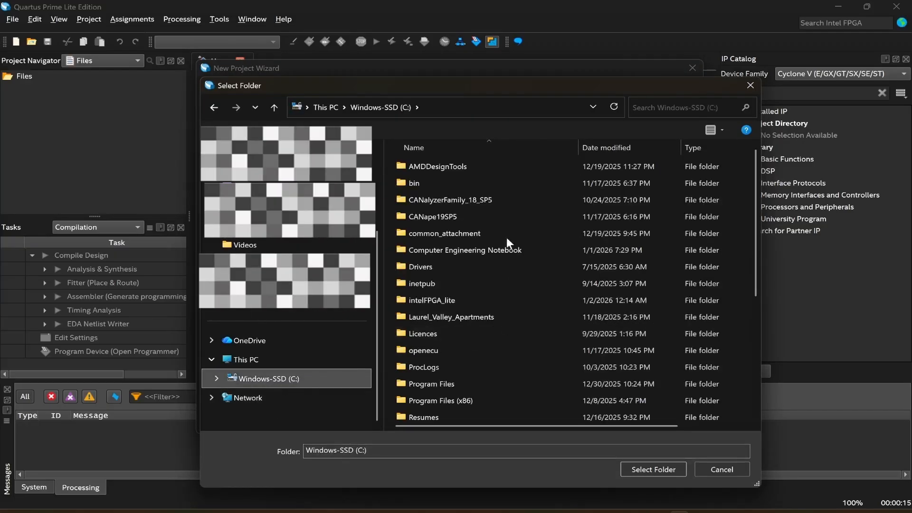
double_click(421, 301)
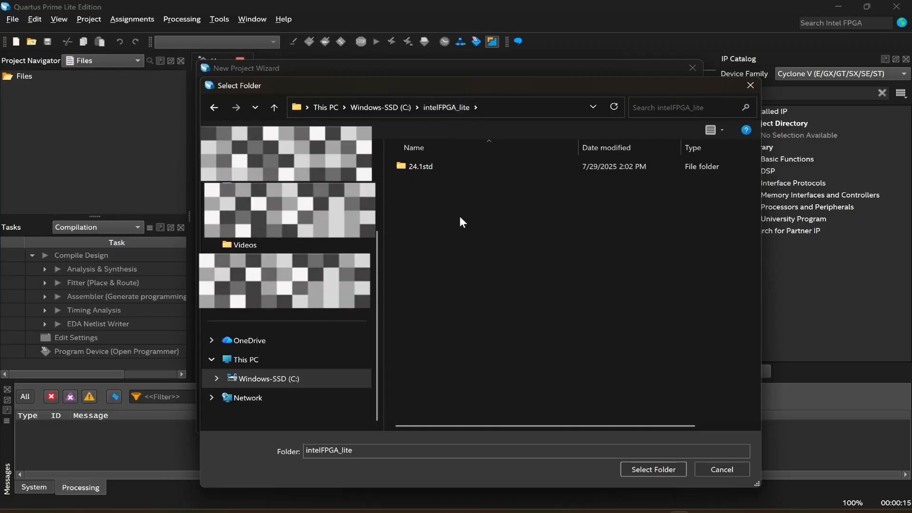
Create a new folder named LogicGates there and select it as the project's working directory.
key("ctrl+shift+n")
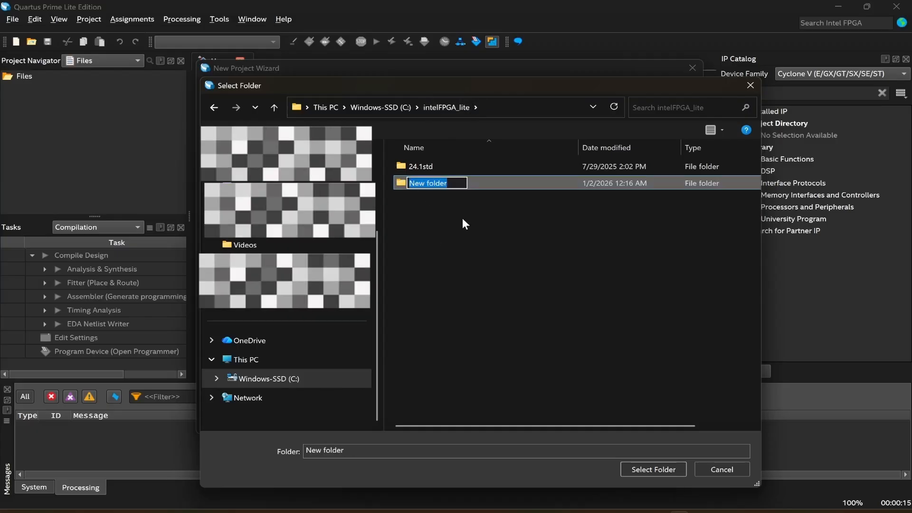
type("Logic")
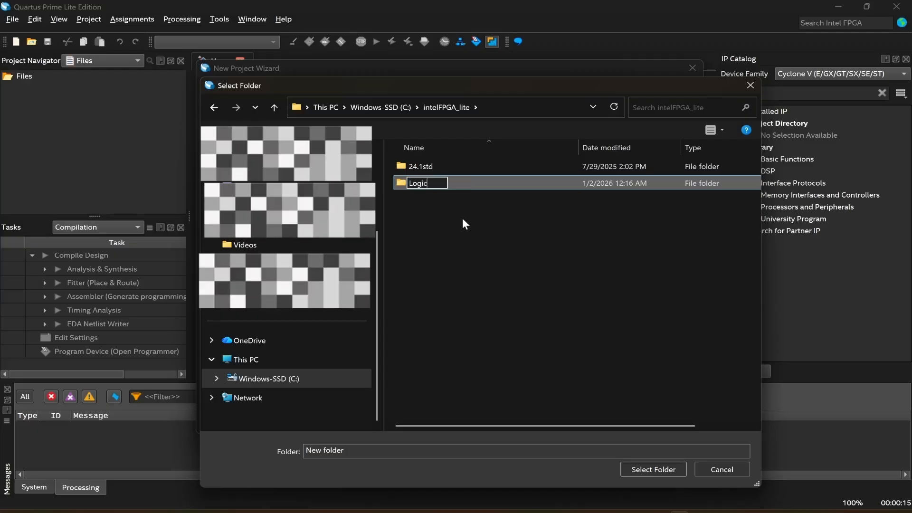
type("Gates")
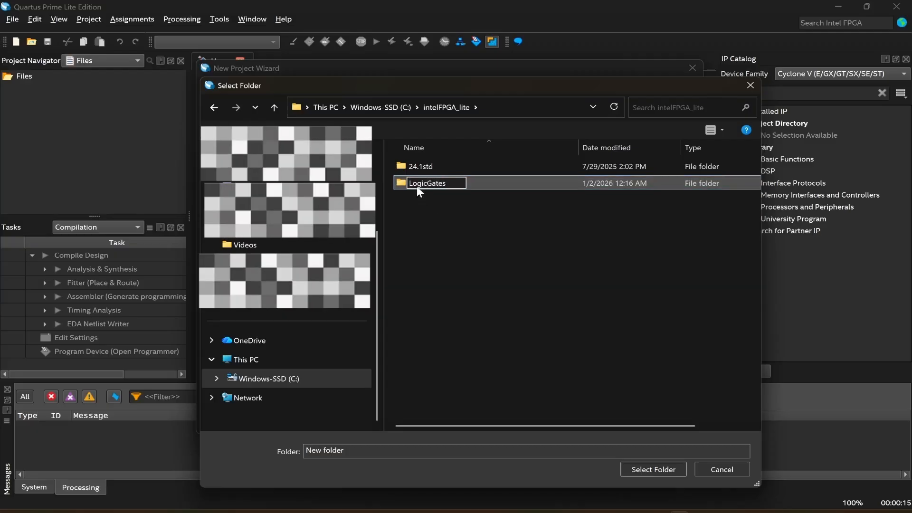
key("Return")
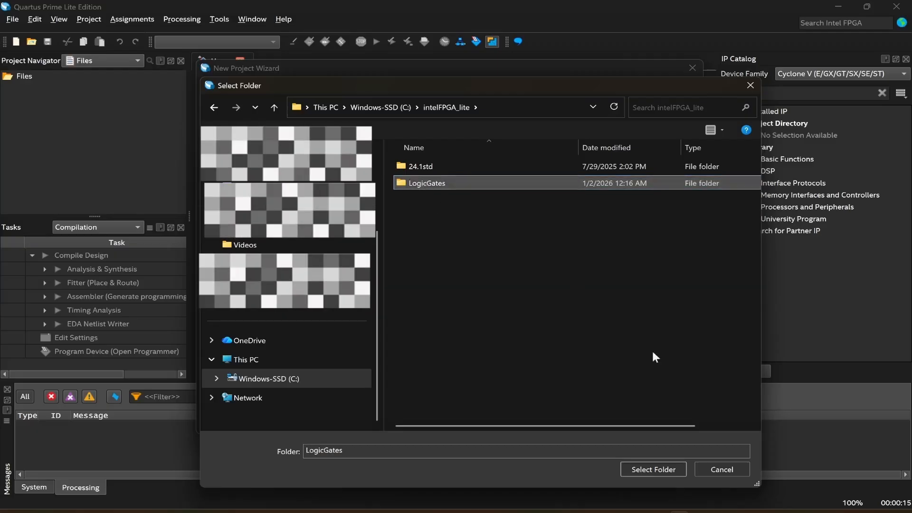
left_click(654, 469)
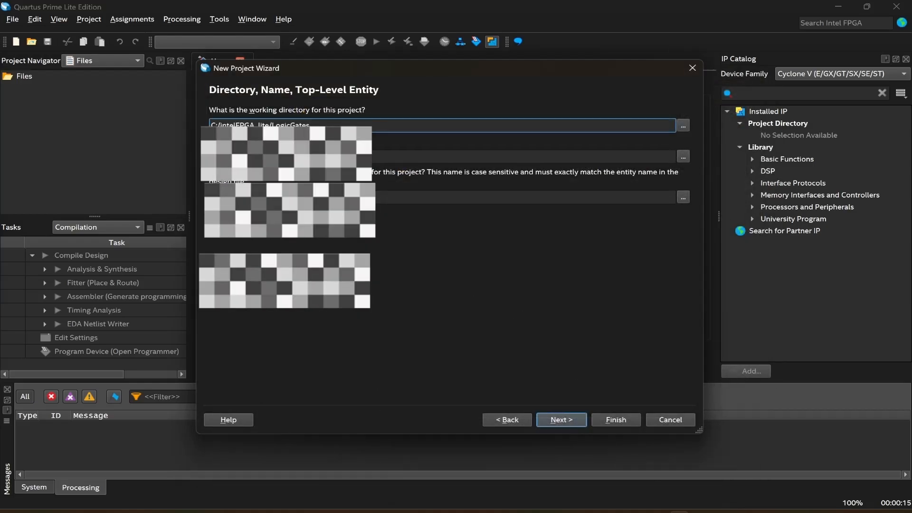
Name the project LogicGates and continue to the next wizard page.
left_click(245, 157)
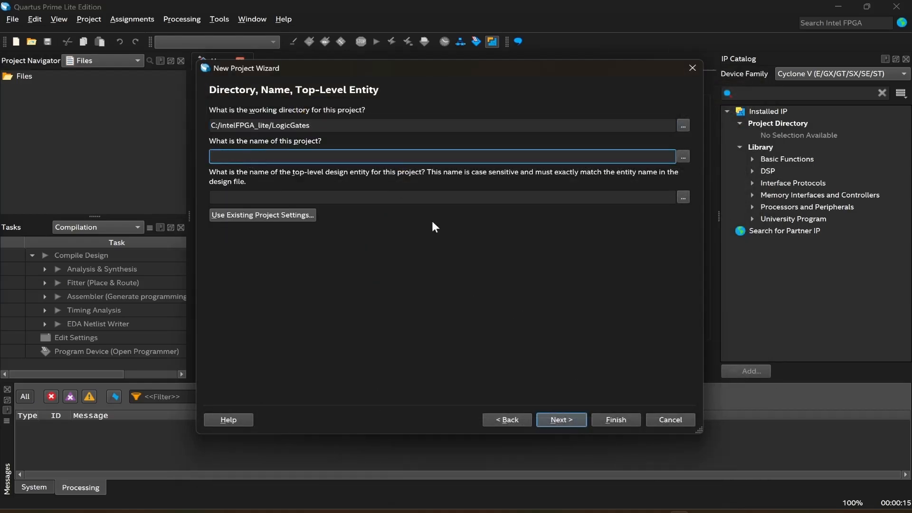
type("LogicGates")
left_click(558, 420)
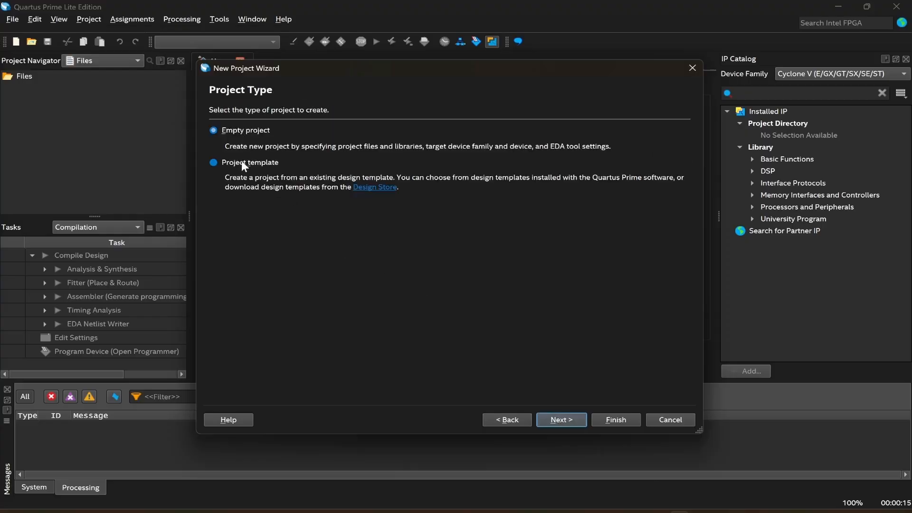
Choose an empty project and continue past the file and device pages with their default settings.
left_click(236, 131)
left_click(569, 421)
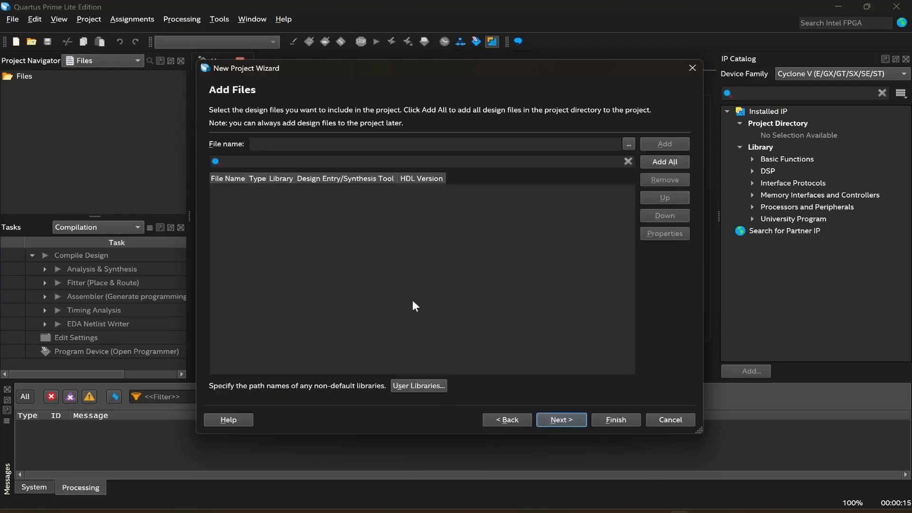
left_click(577, 422)
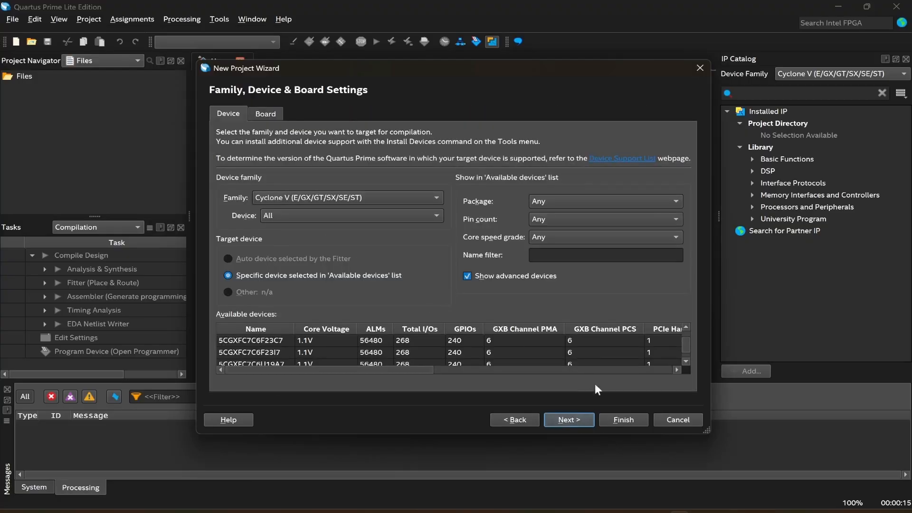
left_click(567, 423)
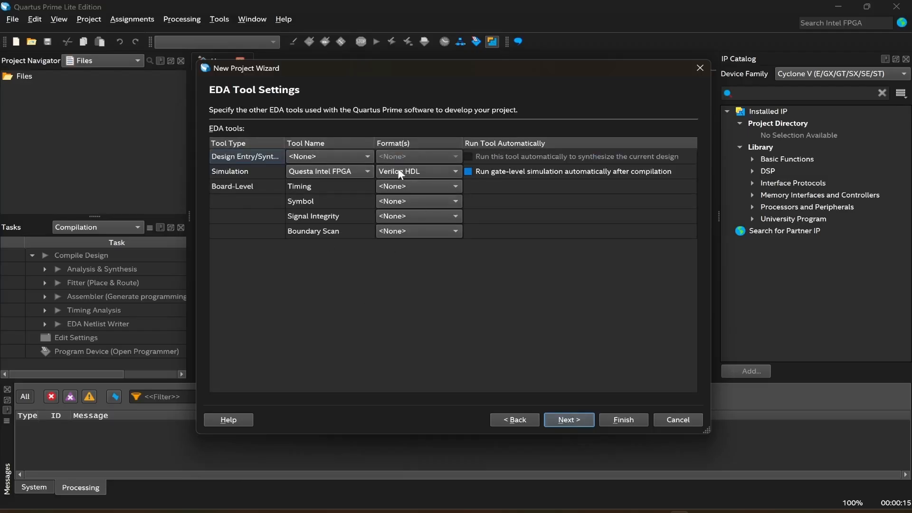
Set the Questa Intel FPGA simulation format to VHDL, finish the wizard and confirm opening the project.
left_click(416, 171)
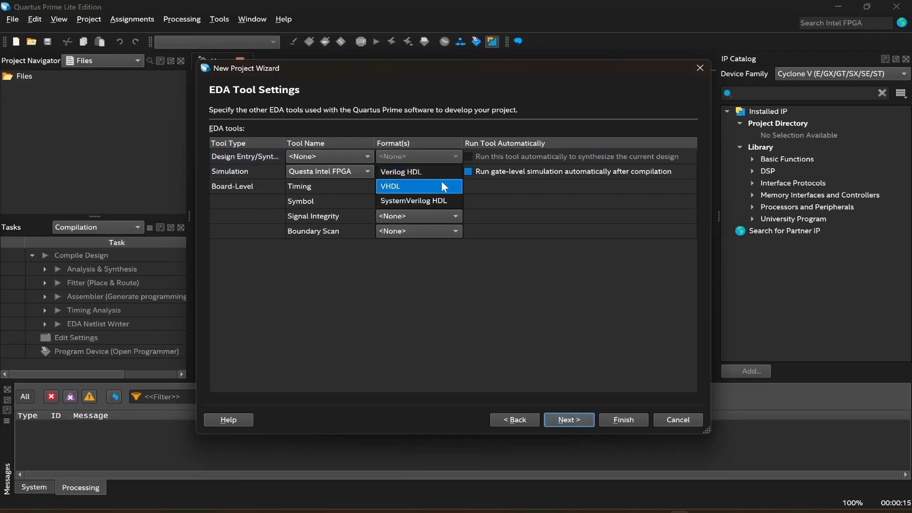
left_click(406, 186)
left_click(330, 172)
left_click(343, 172)
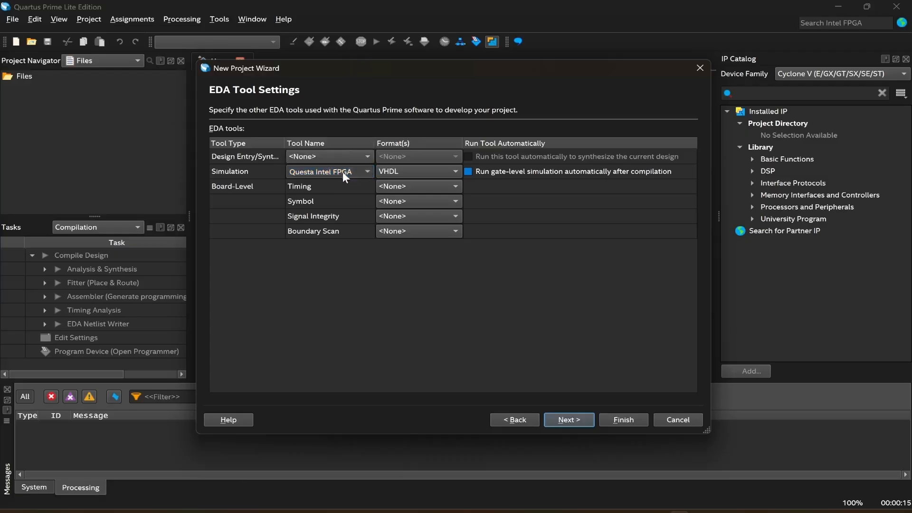
left_click(575, 420)
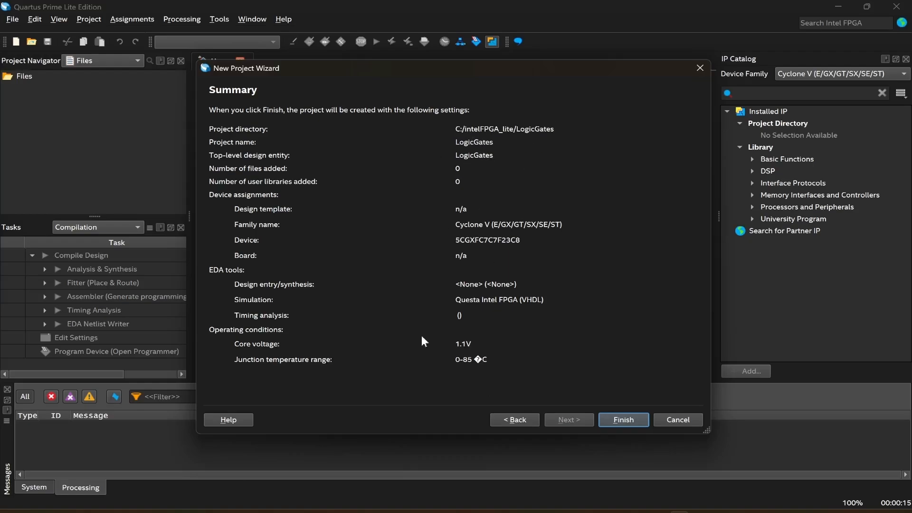
left_click(620, 417)
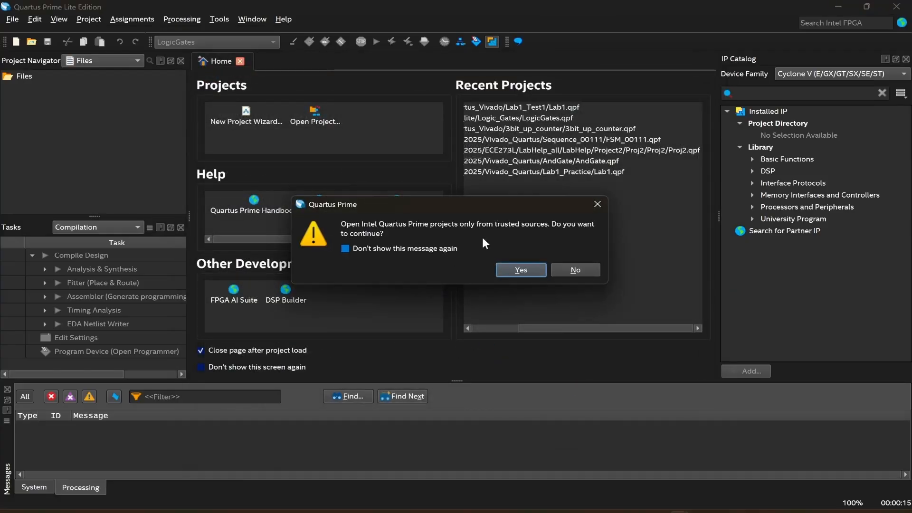
left_click(521, 269)
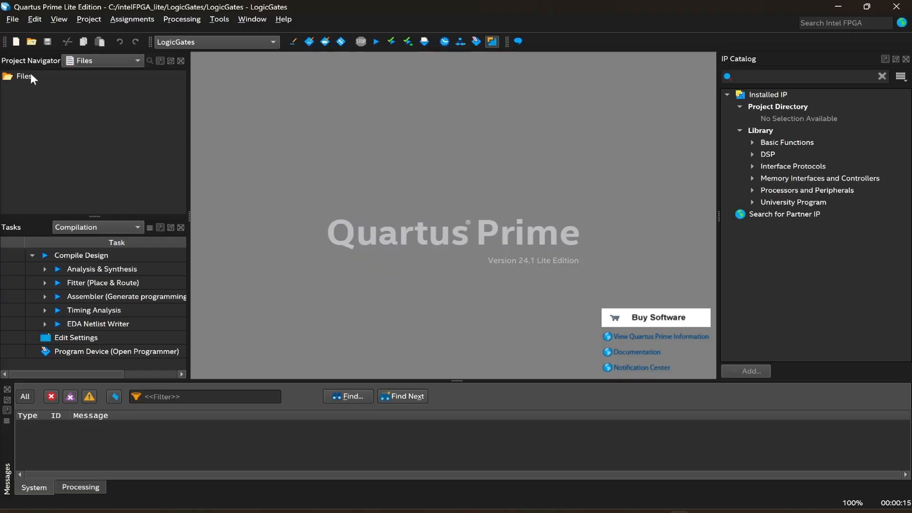
View the project hierarchy in the navigator, then switch it back to the files list.
left_click(102, 62)
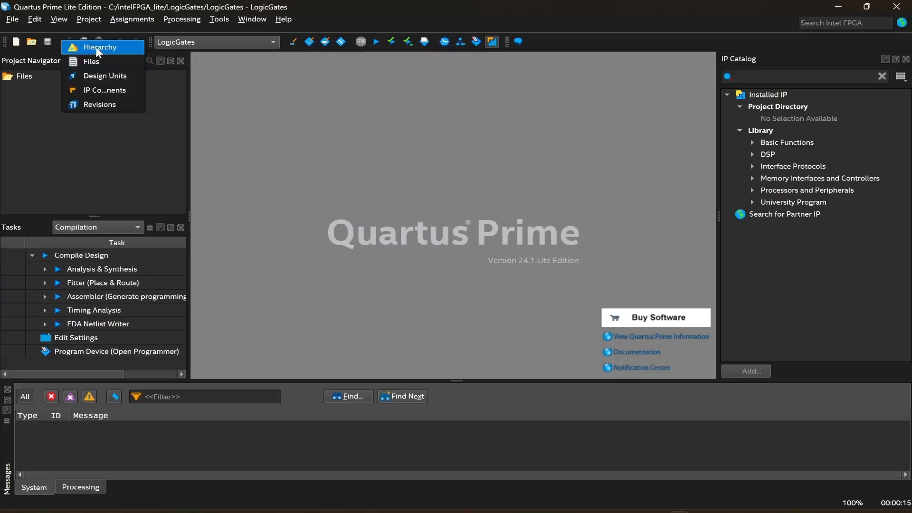
left_click(98, 47)
left_click(109, 61)
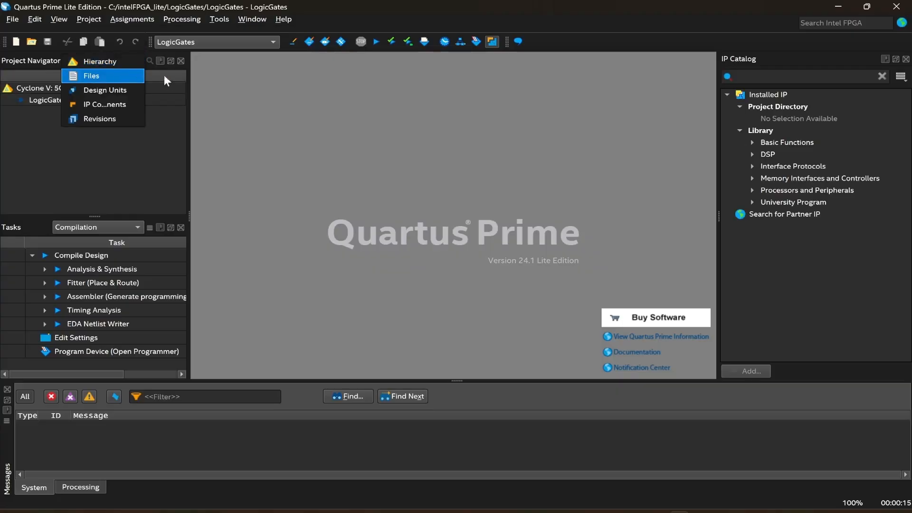
left_click(95, 79)
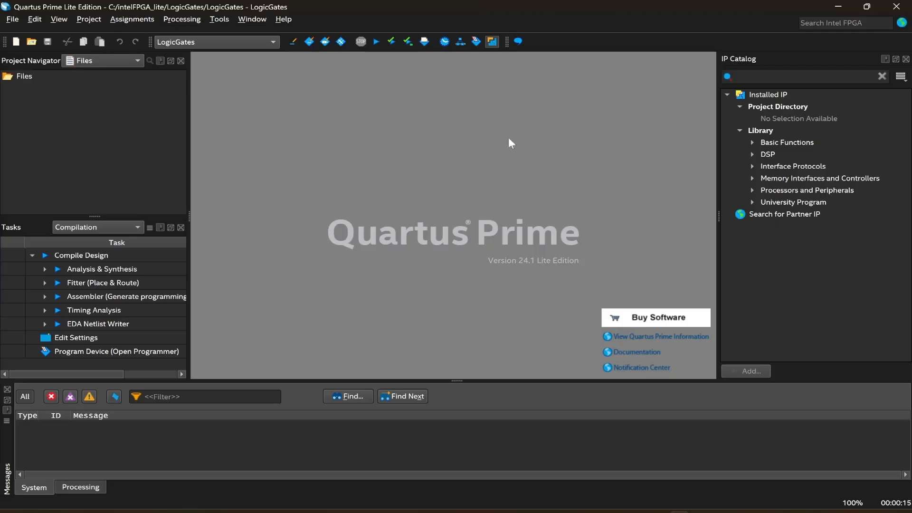
Create a new Block Diagram/Schematic File.
left_click(10, 20)
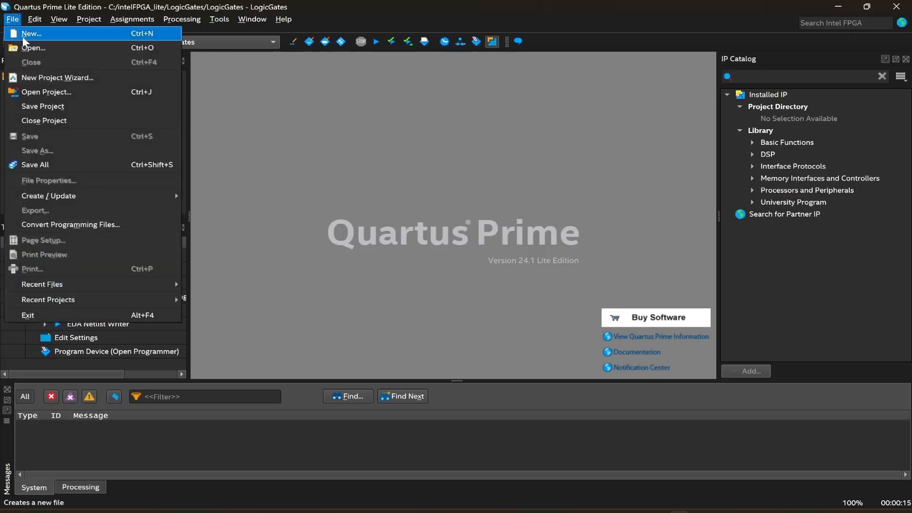
left_click(21, 34)
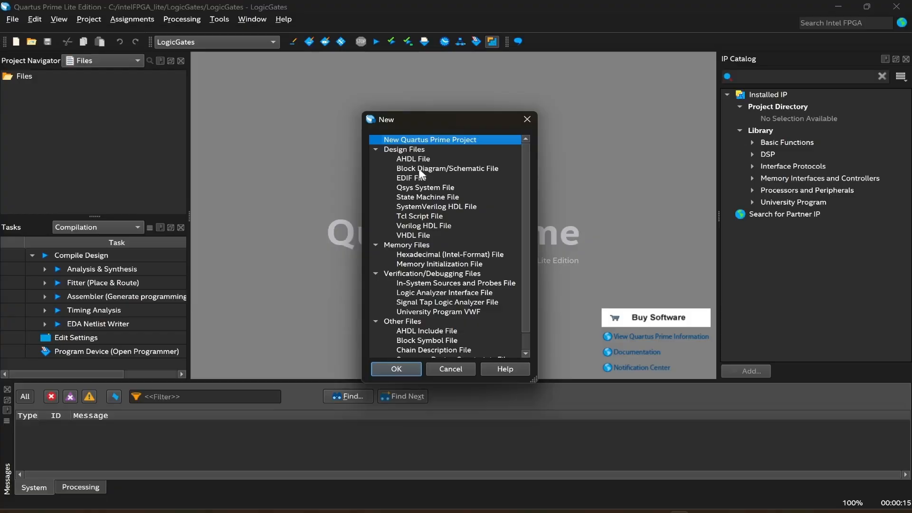
left_click(475, 168)
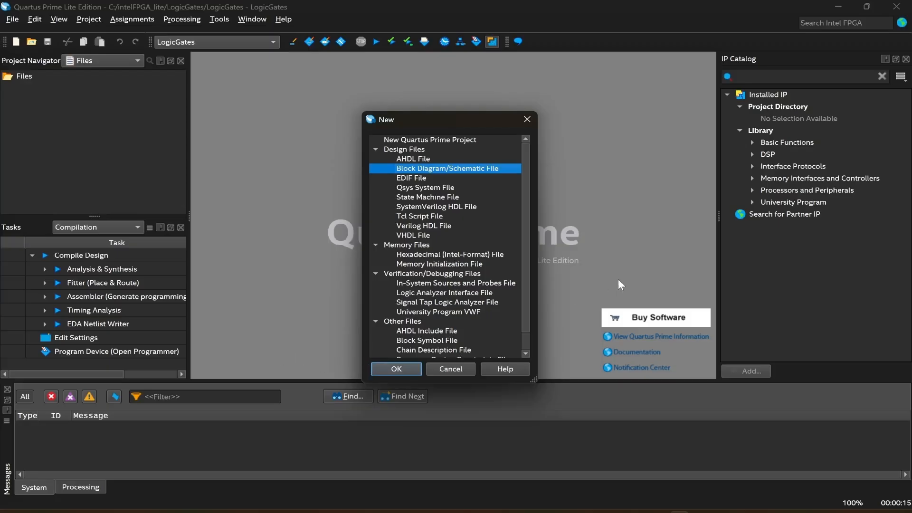
left_click(406, 369)
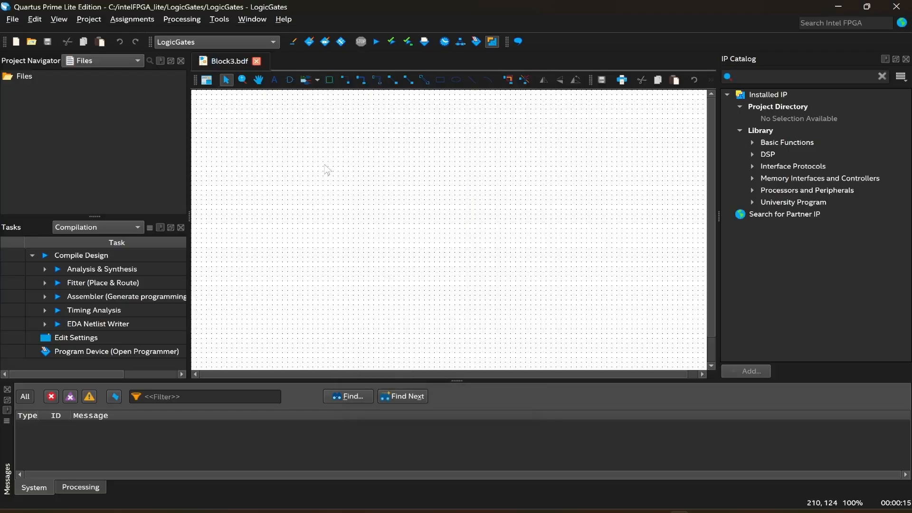
Insert an and2 gate from the primitives logic library and place it near the top of the schematic.
left_click(289, 78)
left_click_drag(536, 241, 323, 144)
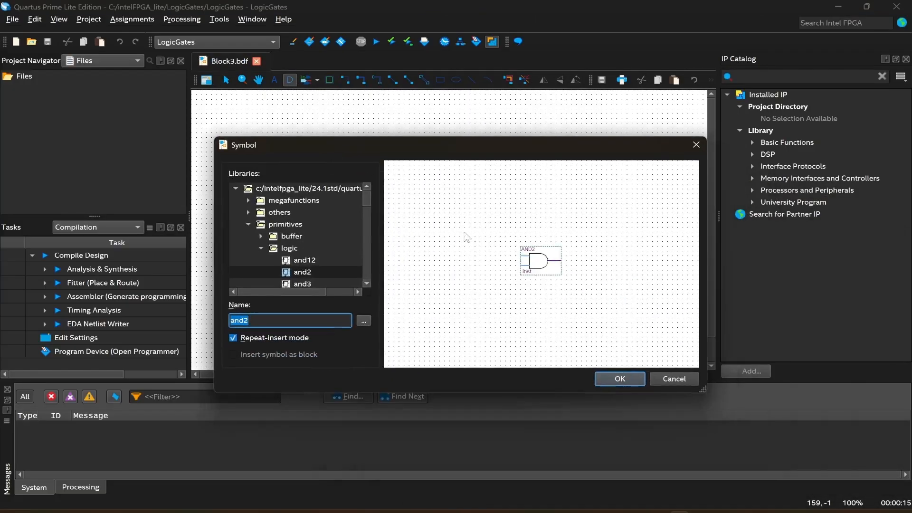
left_click(300, 320)
scroll(307, 258, "down", 1)
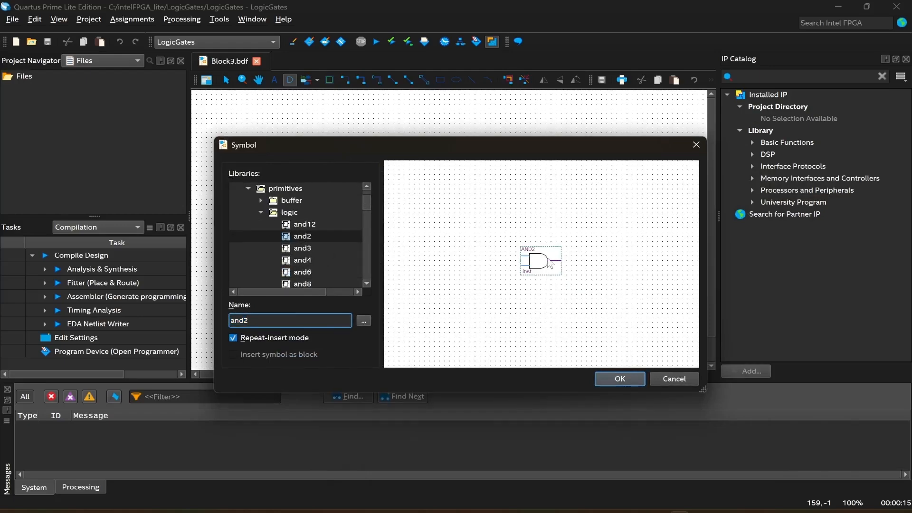
left_click(316, 246)
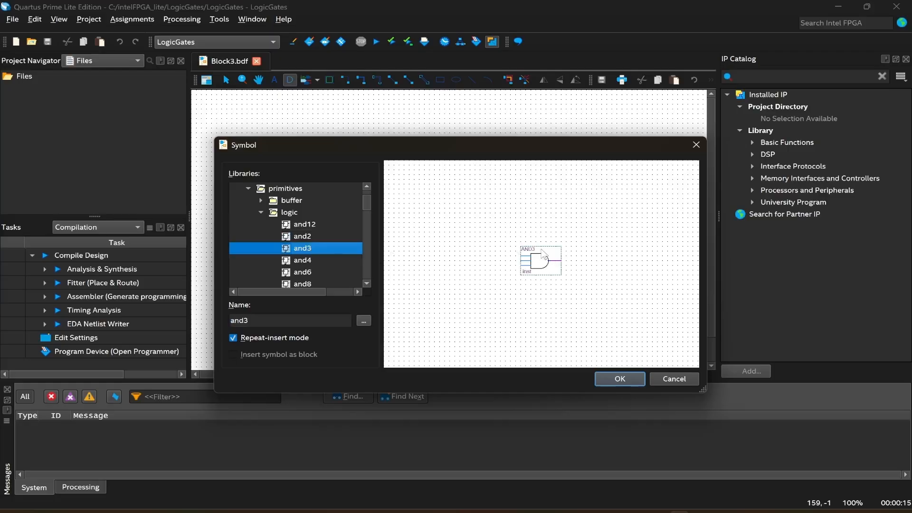
scroll(292, 246, "down", 2)
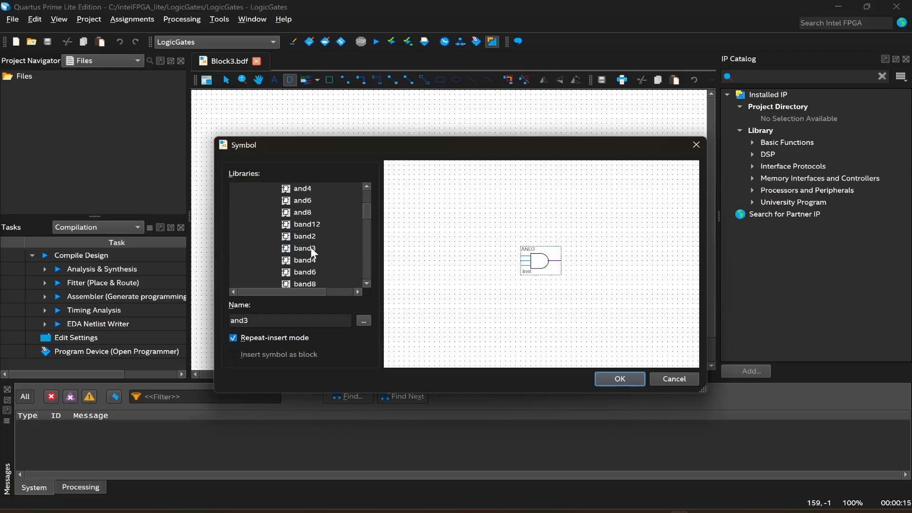
scroll(337, 251, "up", 1)
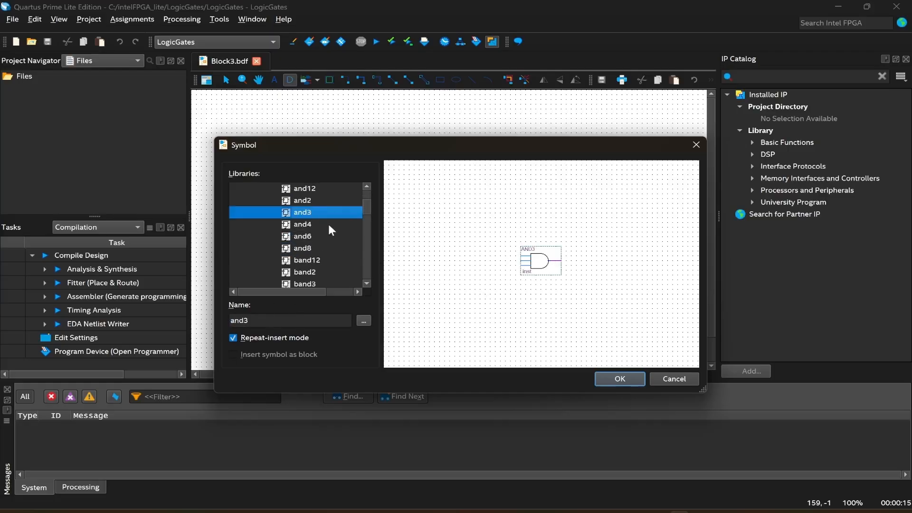
left_click(310, 201)
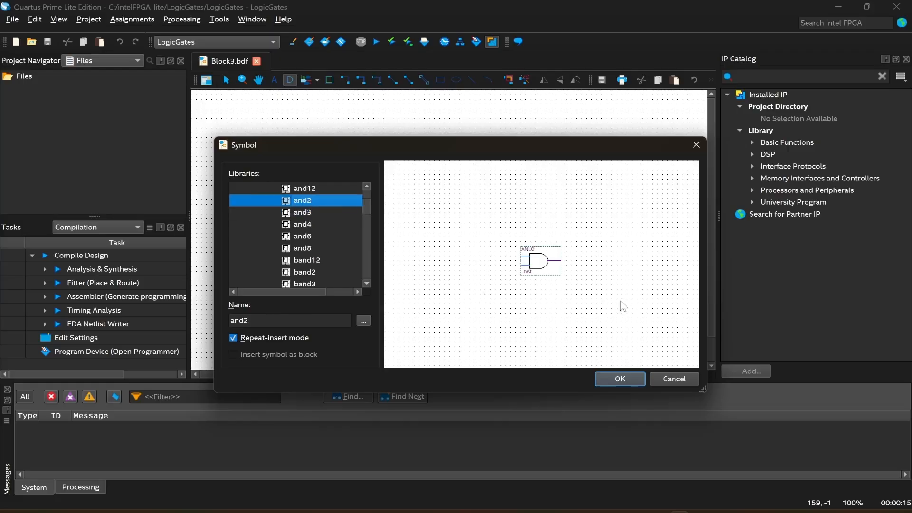
left_click(606, 380)
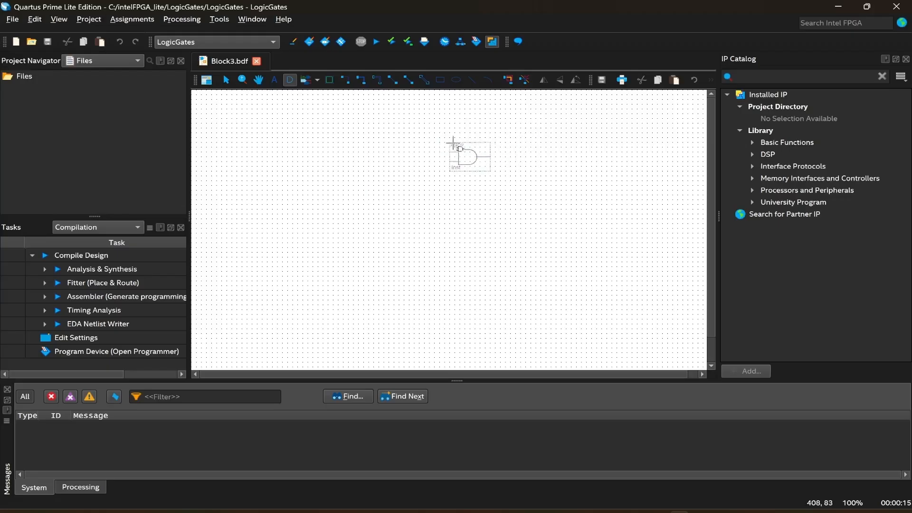
left_click(471, 134)
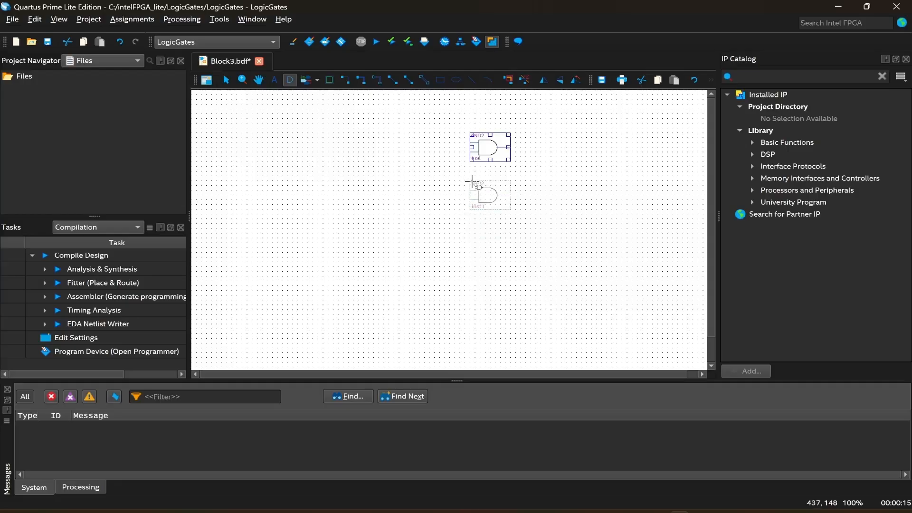
Insert an or2 gate from the symbol library and place it just below the AND gate.
key("Escape")
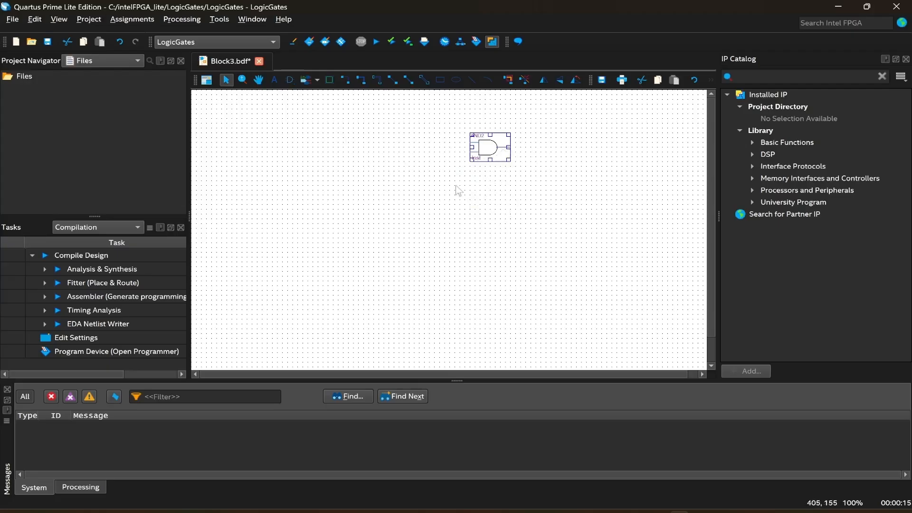
left_click(290, 80)
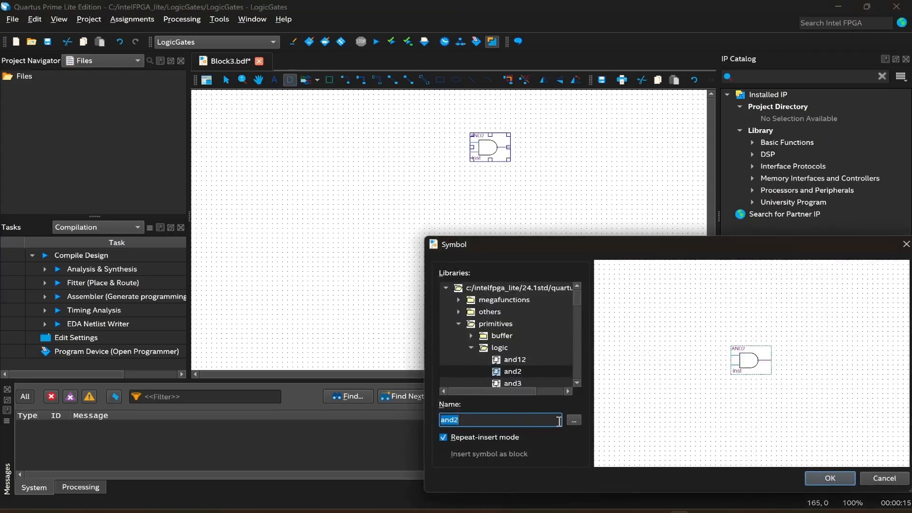
type("or2")
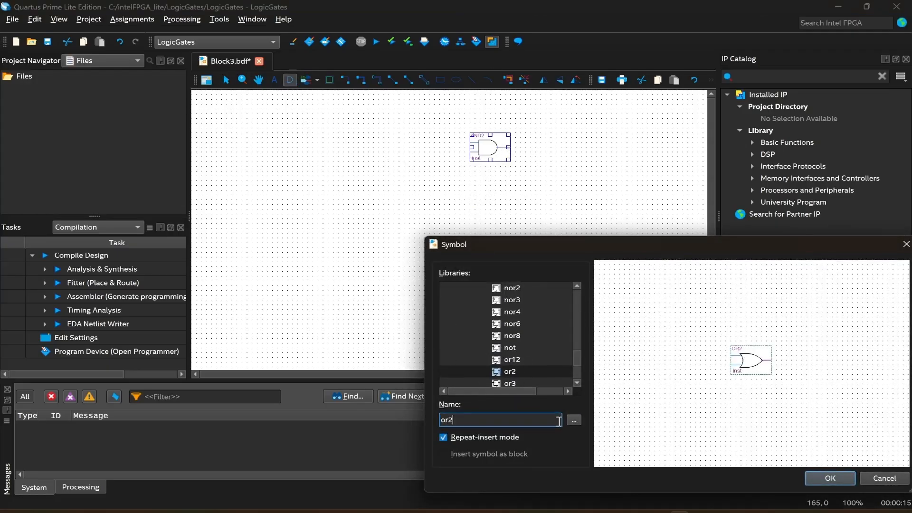
left_click(814, 478)
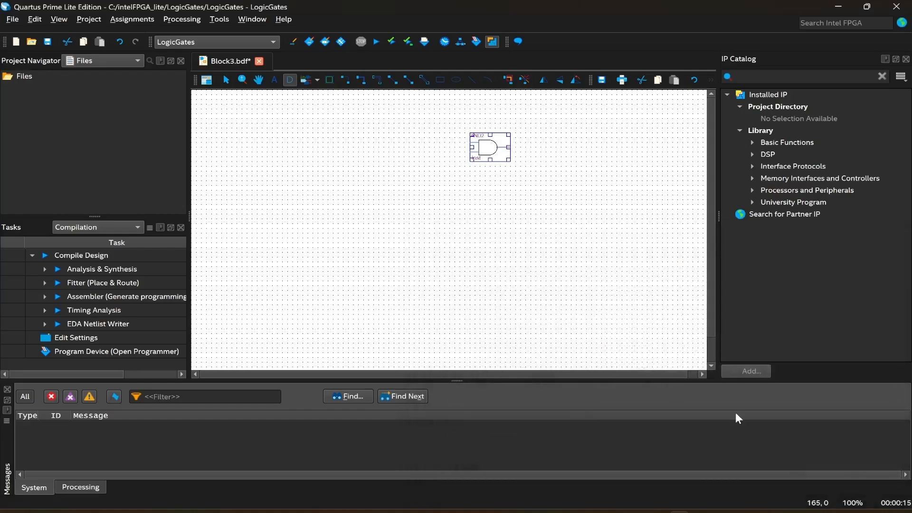
left_click(472, 174)
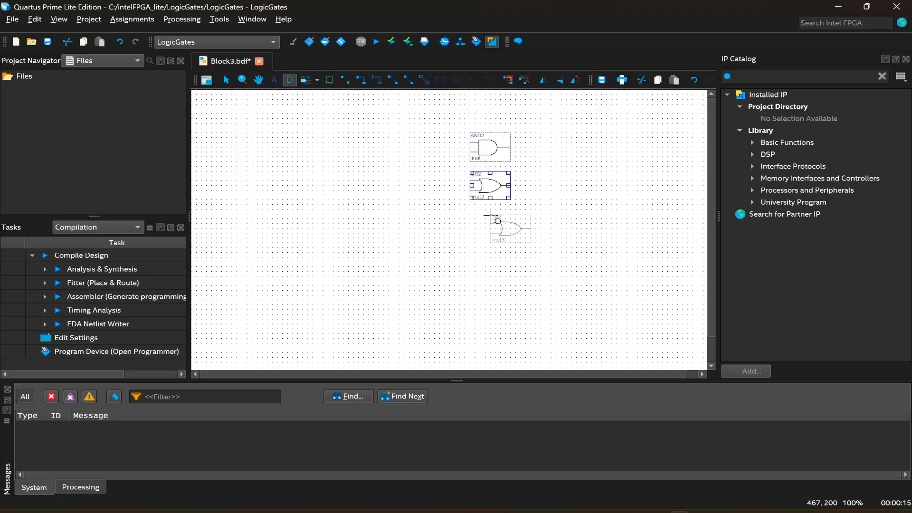
key("Escape")
Insert a nand2 gate and place it below the OR gate.
left_click(511, 246)
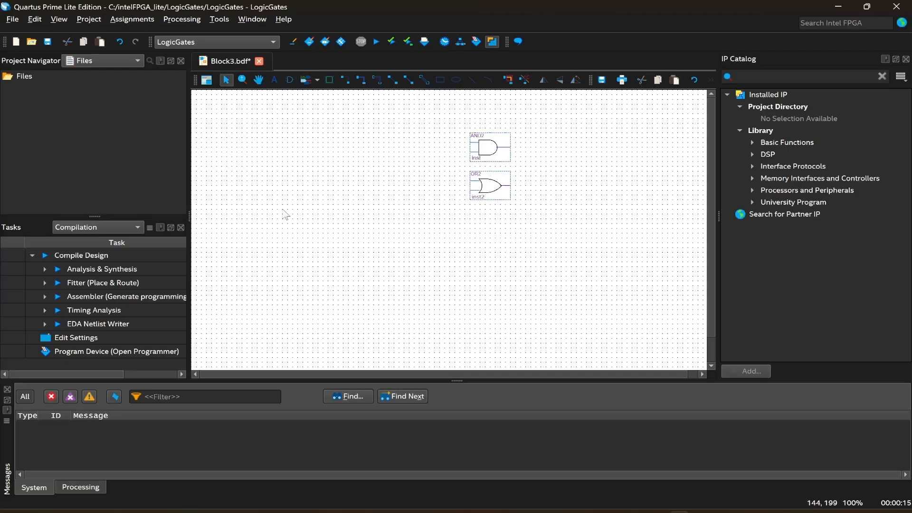
left_click(290, 80)
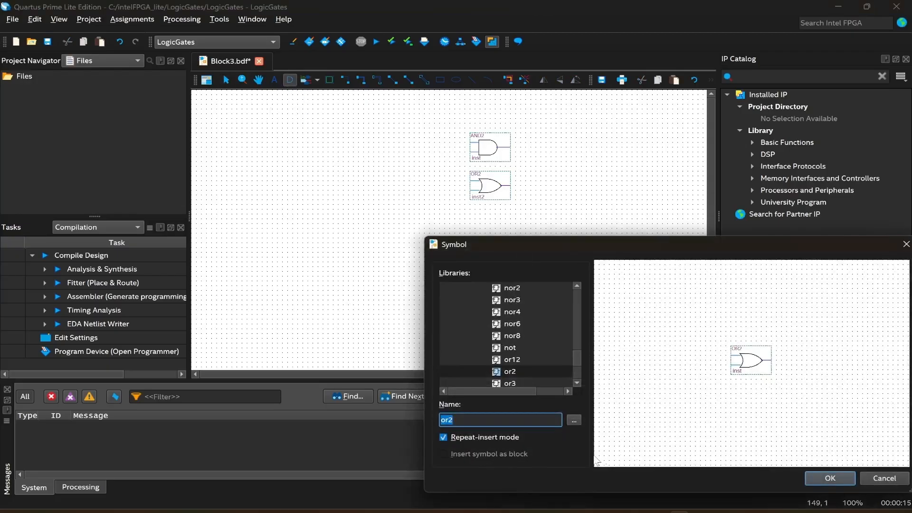
left_click_drag(453, 421, 410, 423)
type("nand2")
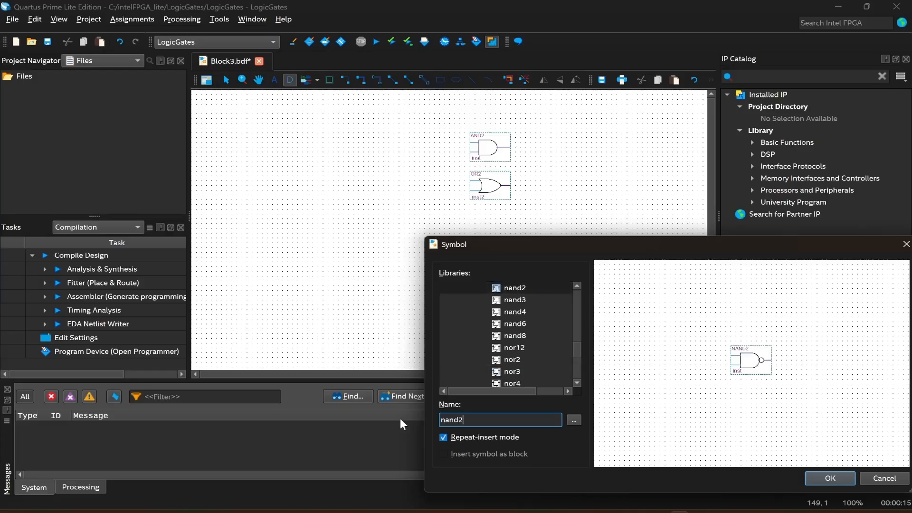
left_click(820, 478)
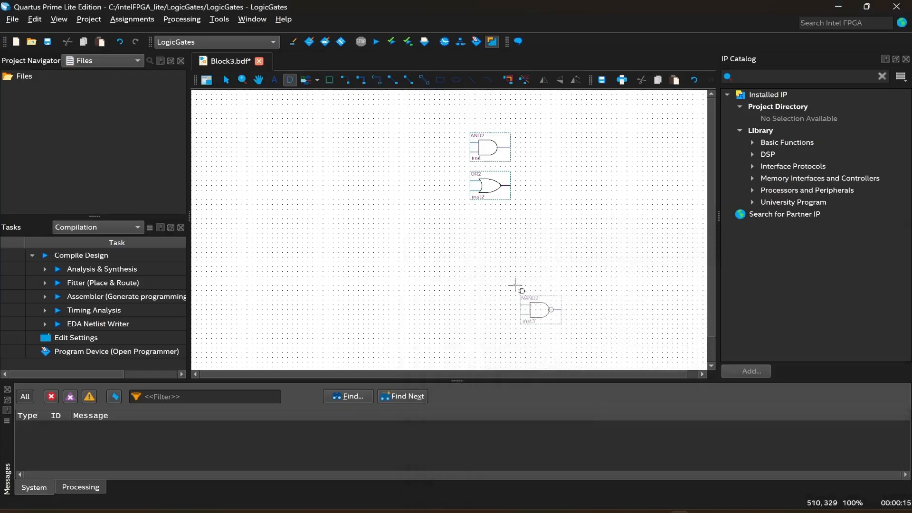
left_click(472, 209)
key("Escape")
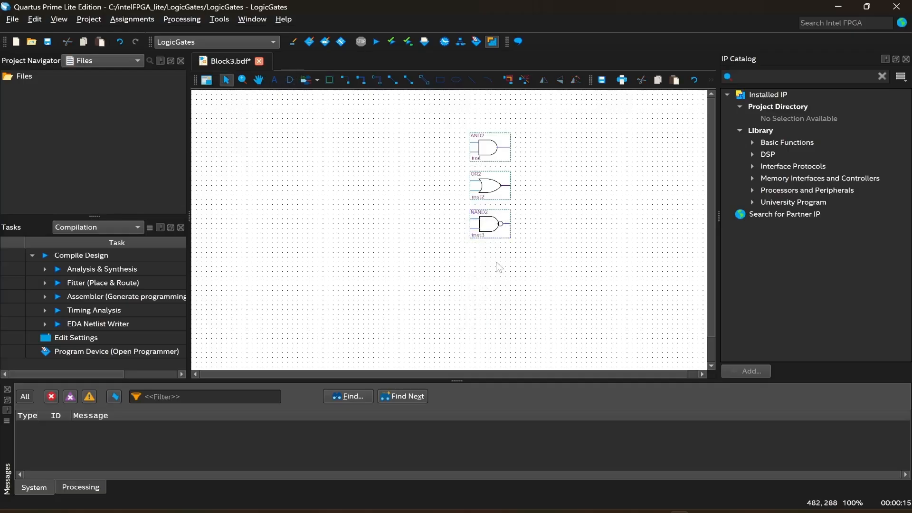
Insert a not gate and place it below the NAND gate.
left_click(290, 80)
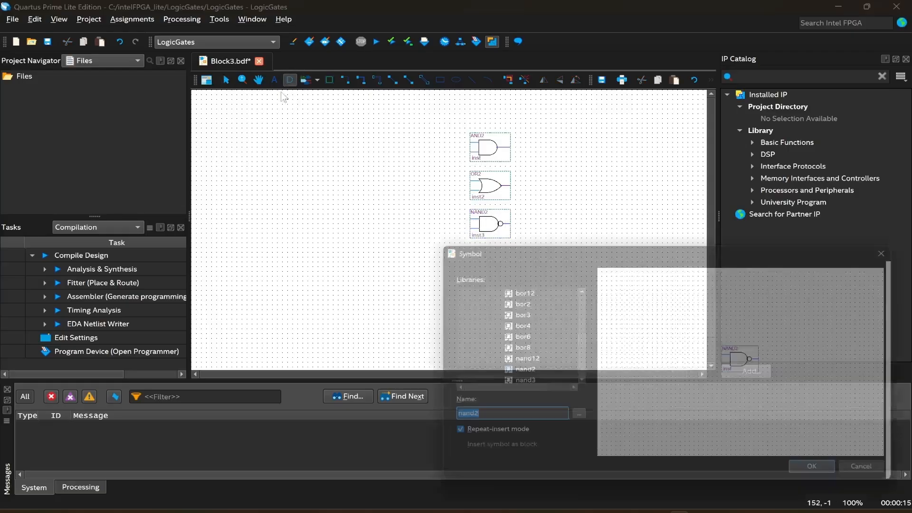
type("not")
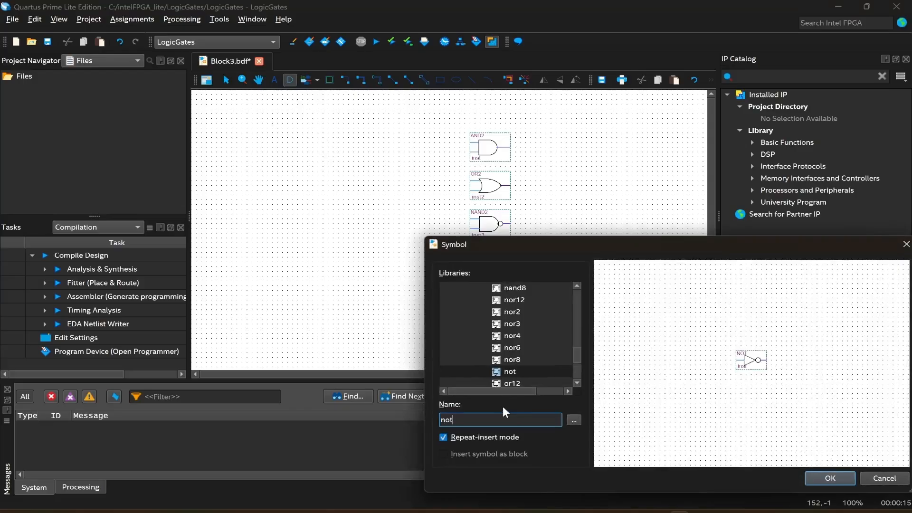
key("Return")
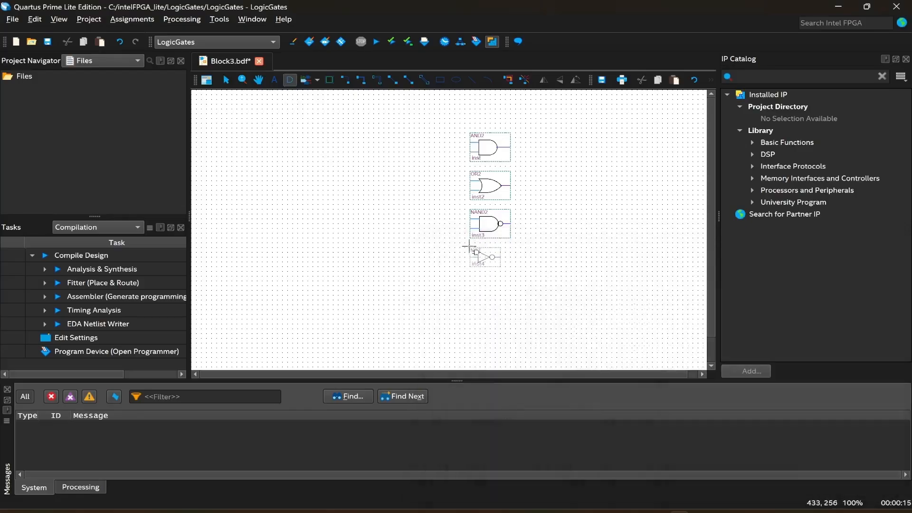
left_click(469, 247)
key("Escape")
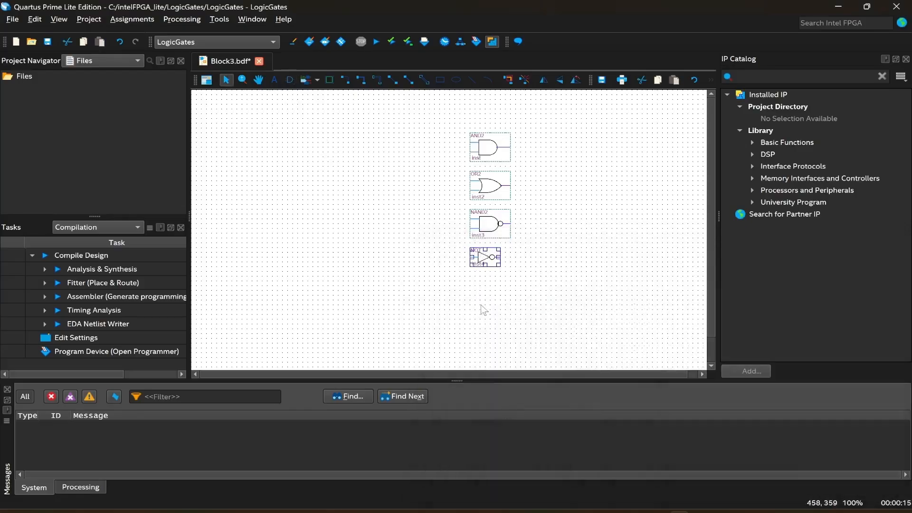
left_click(482, 307)
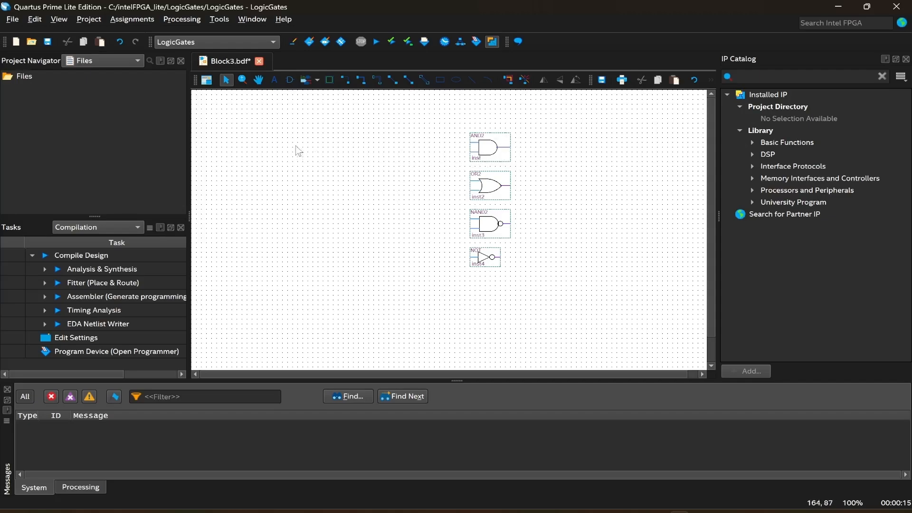
Place two input pins, one above the other, near the top-left of the schematic.
left_click(317, 80)
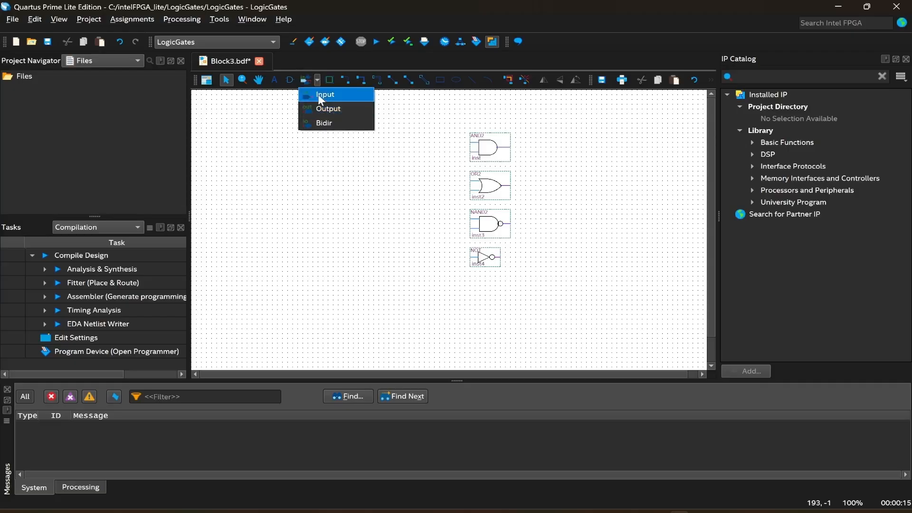
left_click(318, 94)
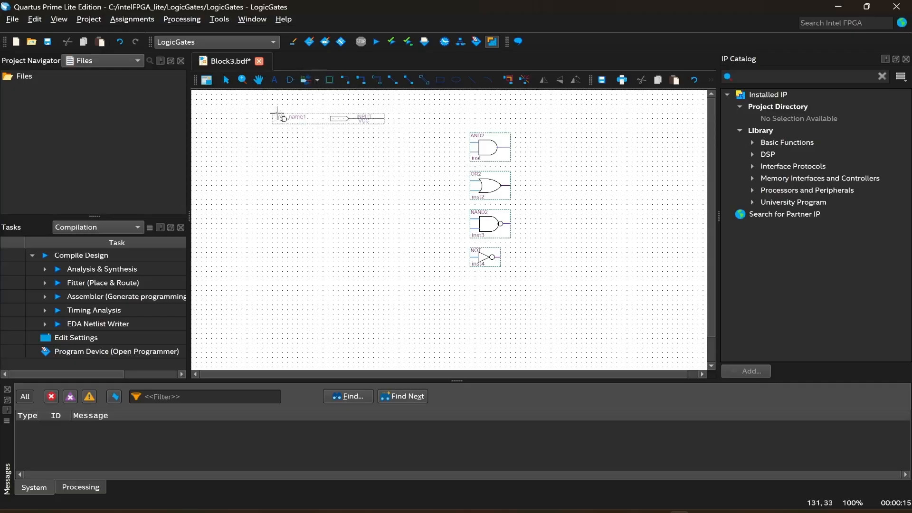
left_click(244, 114)
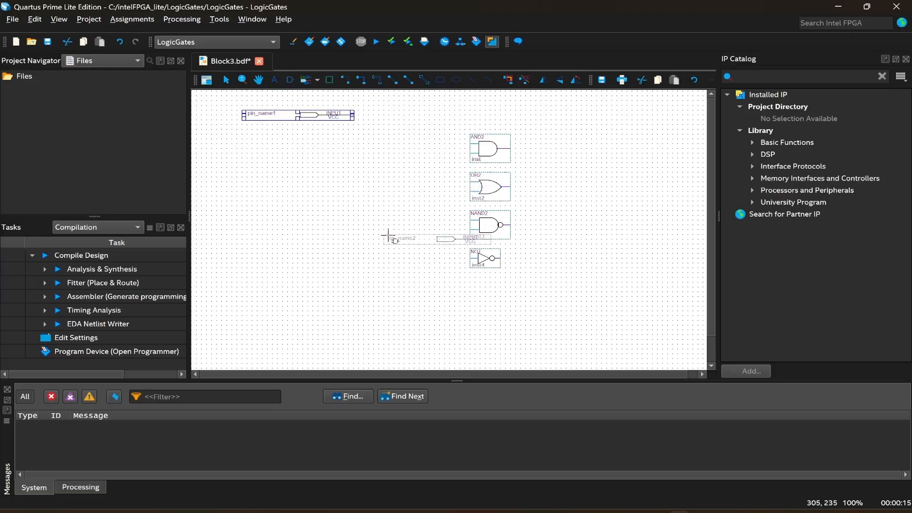
left_click(247, 131)
key("Escape")
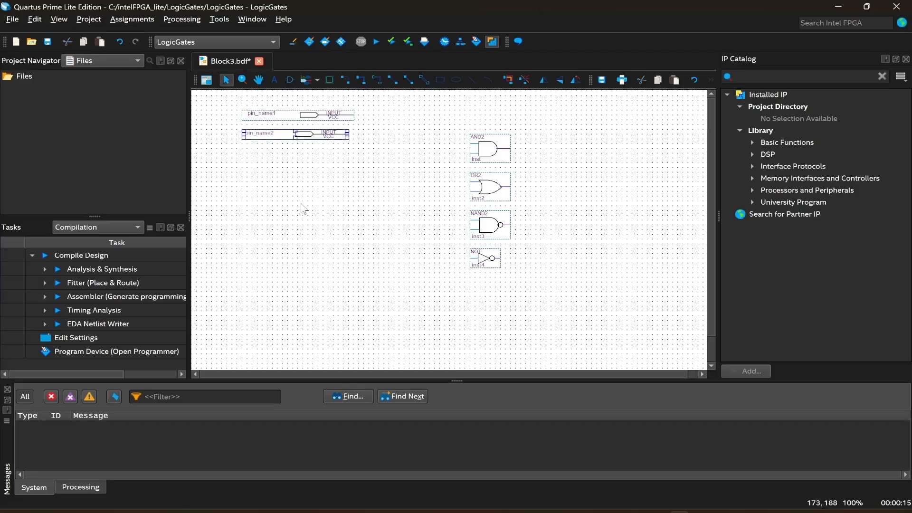
Rename the first input pin to A.
left_click(302, 208)
left_click(303, 141)
left_click(327, 179)
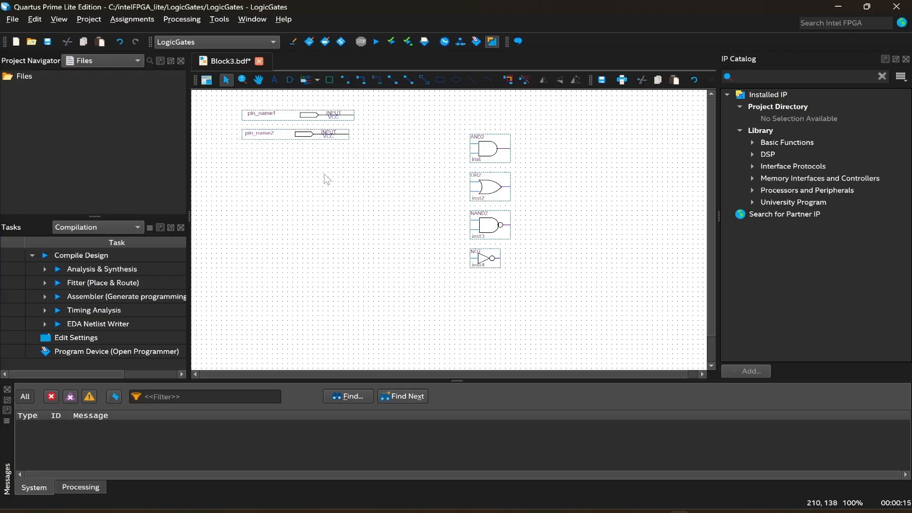
double_click(260, 114)
key("BackSpace")
type("A")
key("Return")
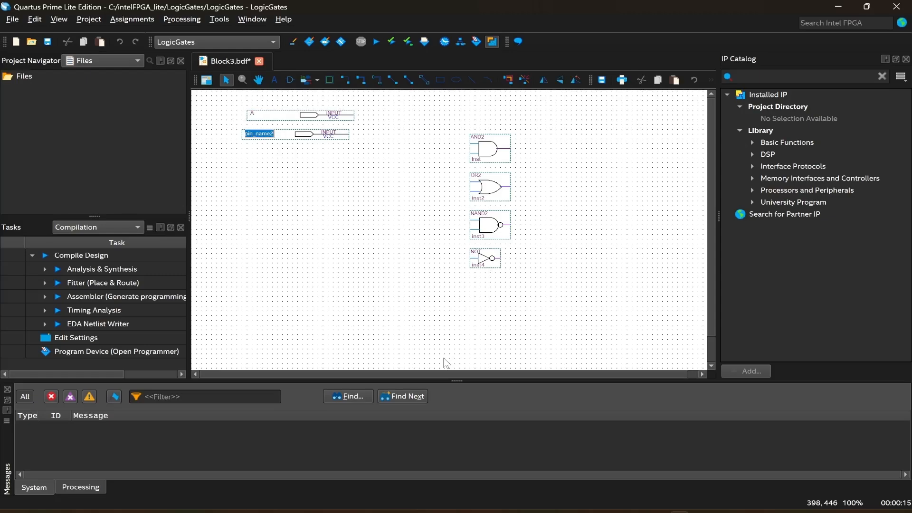
Rename the second input pin to B through its pin properties.
left_click(353, 237)
right_click(263, 131)
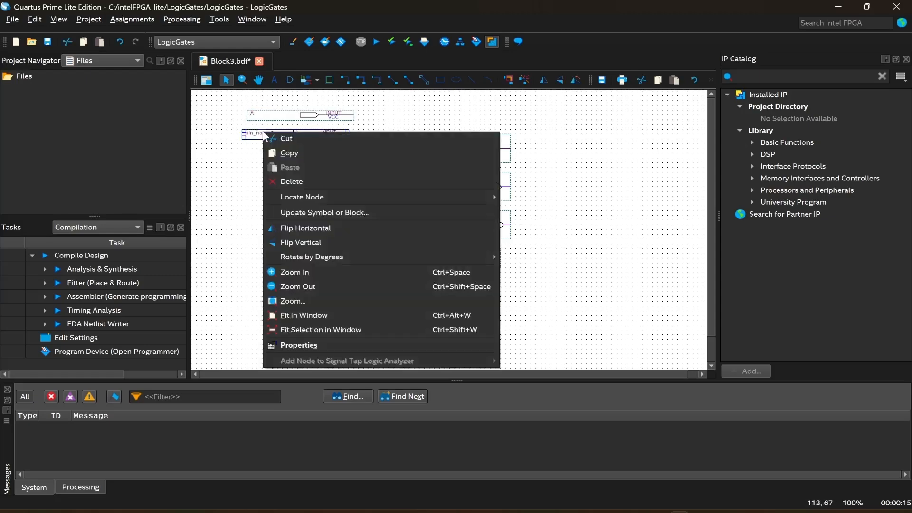
left_click(240, 163)
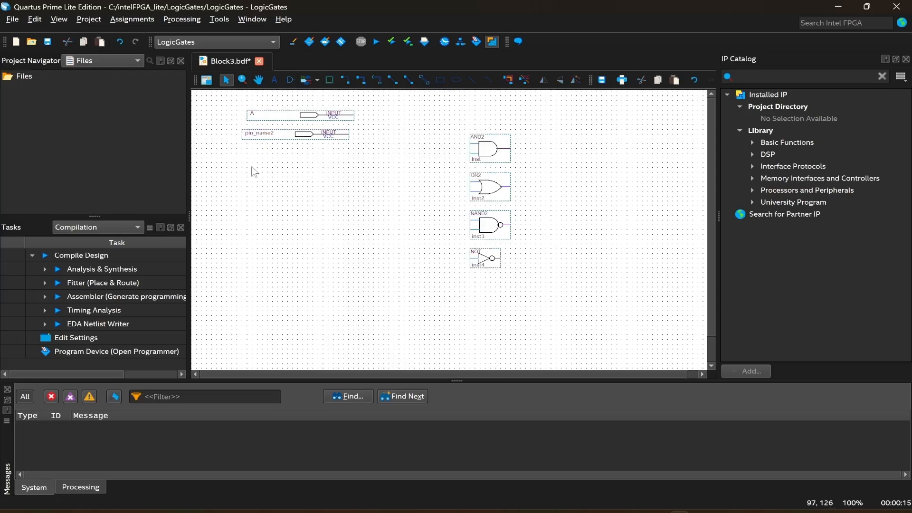
double_click(262, 133)
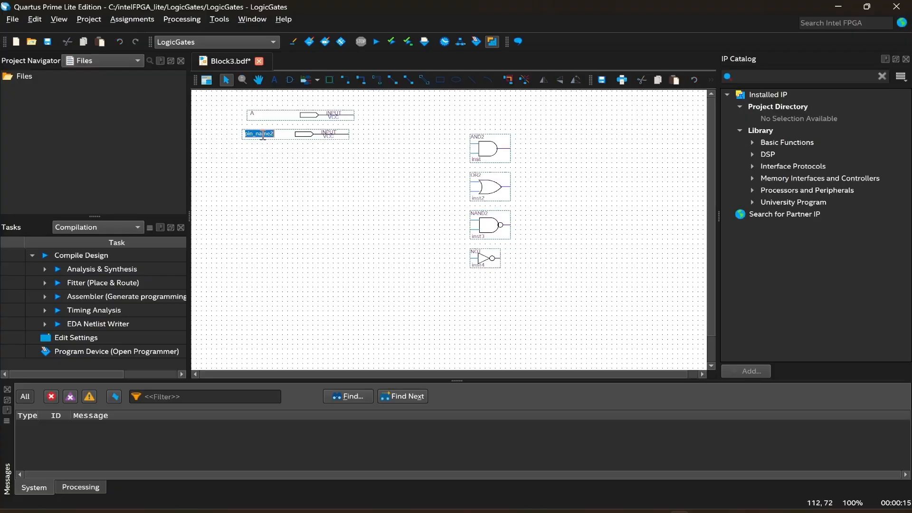
left_click(270, 171)
right_click(257, 134)
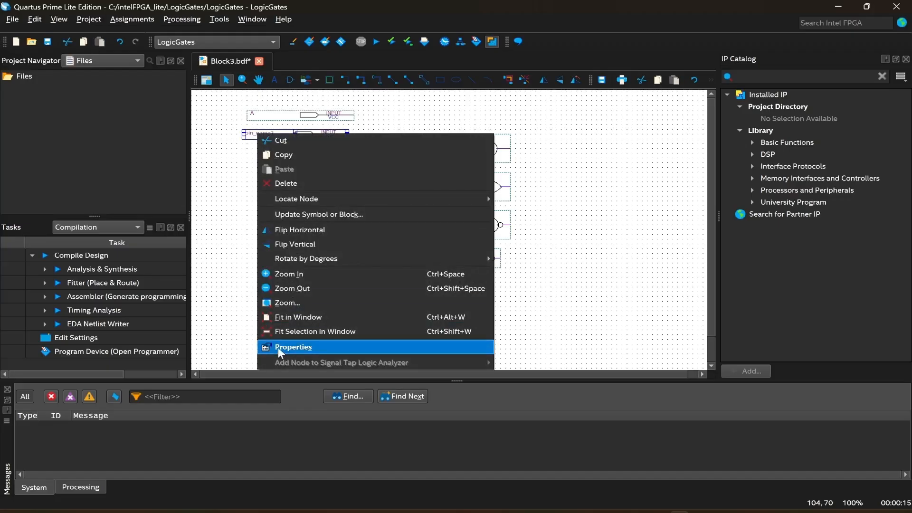
left_click(277, 347)
left_click_drag(472, 275, 379, 276)
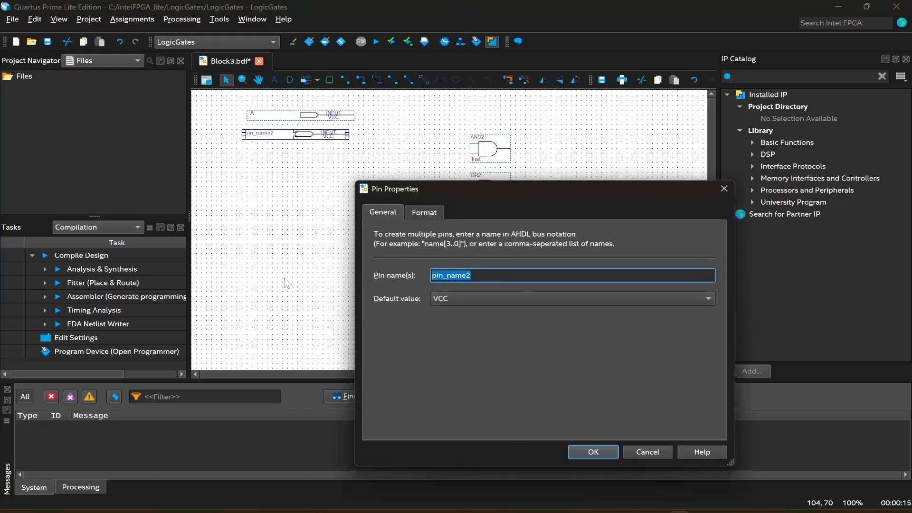
key("BackSpace")
type("B")
left_click(586, 452)
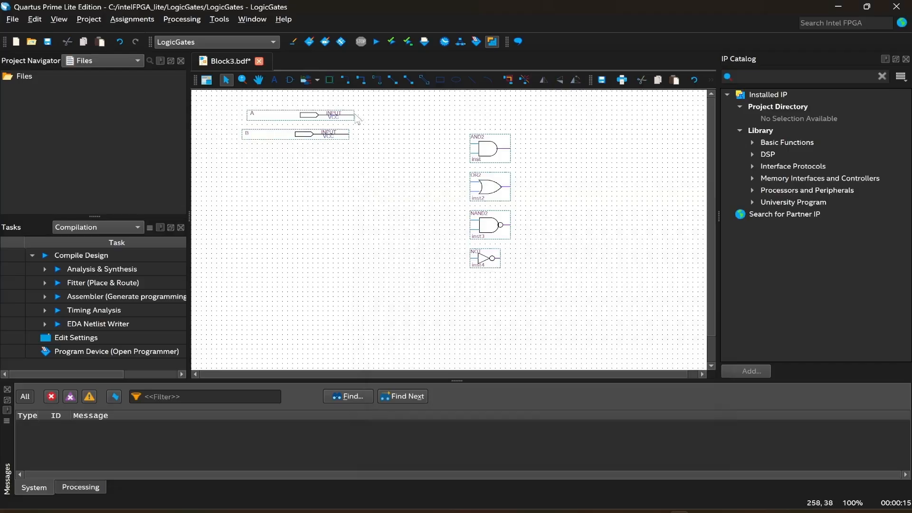
Draw short unconnected wire stubs on the inputs of the AND, OR, NAND and NOT gates.
left_click_drag(357, 116, 470, 145)
left_click_drag(468, 126, 454, 126)
left_click(395, 116)
key("Delete")
left_click(454, 133)
key("Delete")
left_click(461, 145)
key("Delete")
mouse_move(475, 148)
left_mouse_down()
mouse_move(450, 144)
mouse_move(450, 182)
mouse_move(470, 192)
mouse_move(449, 192)
left_mouse_up()
left_click_drag(470, 220, 450, 220)
left_click_drag(470, 230, 449, 259)
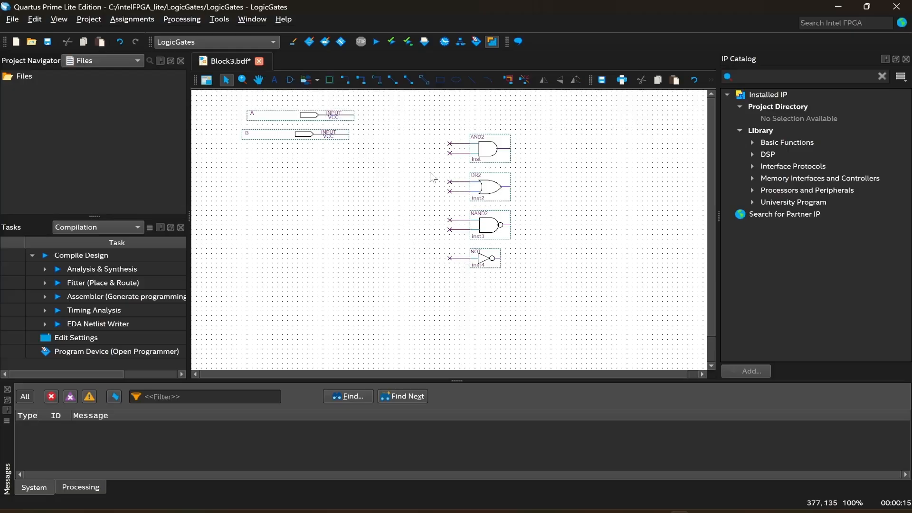
Name the AND gate's upper input node line A through its node properties.
scroll(432, 178, "up", 1, "ctrl")
scroll(433, 179, "down", 3, "ctrl")
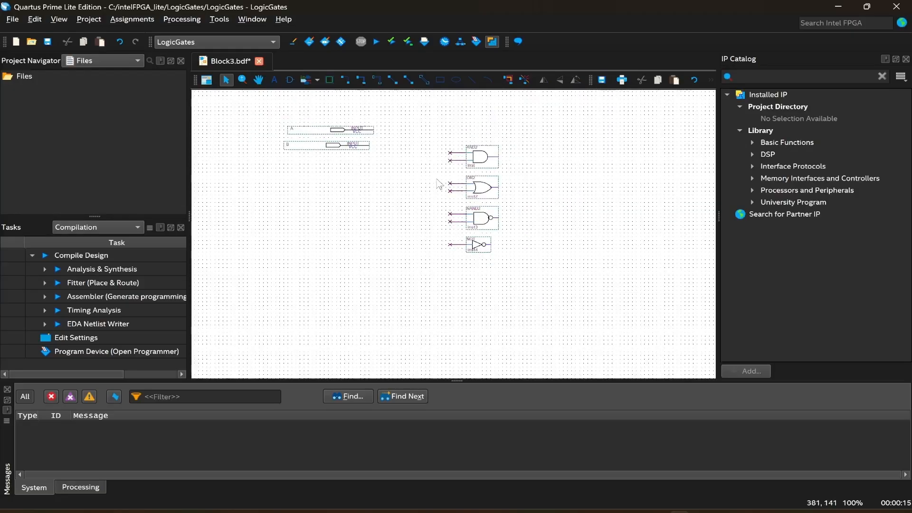
left_click(259, 80)
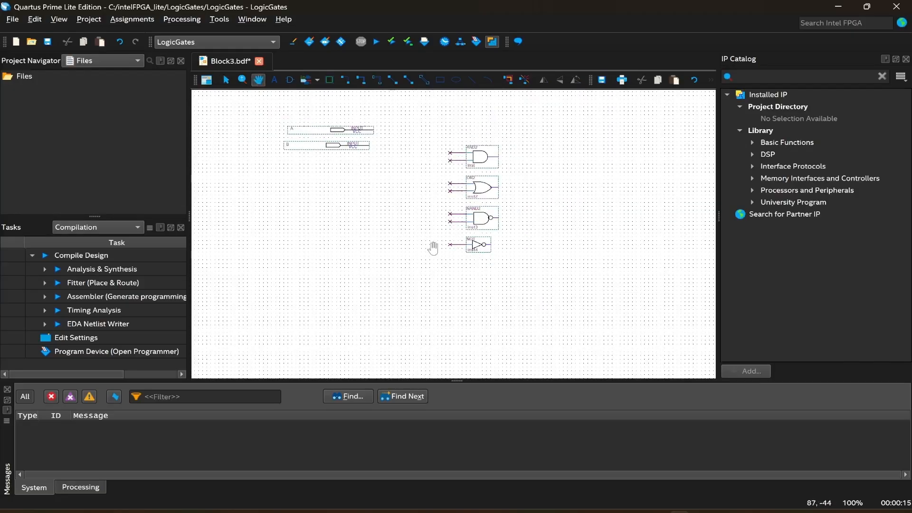
left_click_drag(409, 199, 398, 222)
scroll(431, 166, "up", 5, "ctrl")
scroll(410, 163, "down", 3, "ctrl")
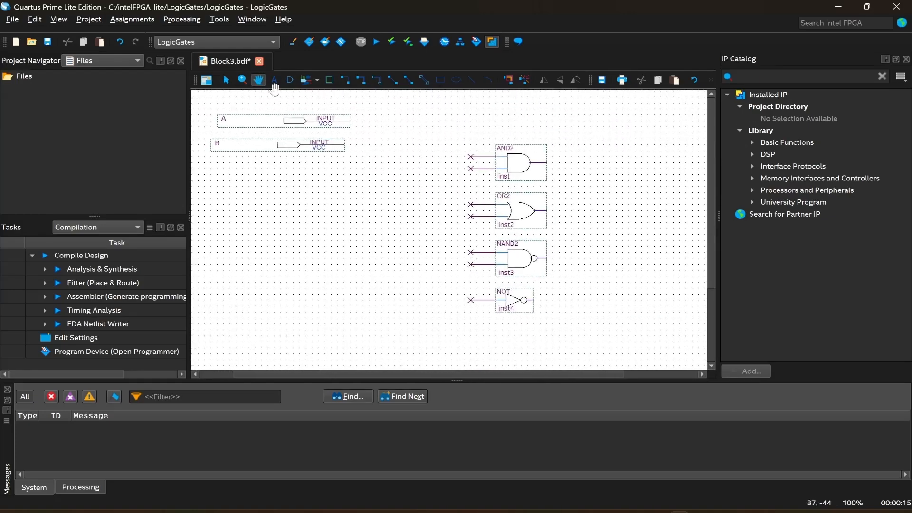
left_click(226, 80)
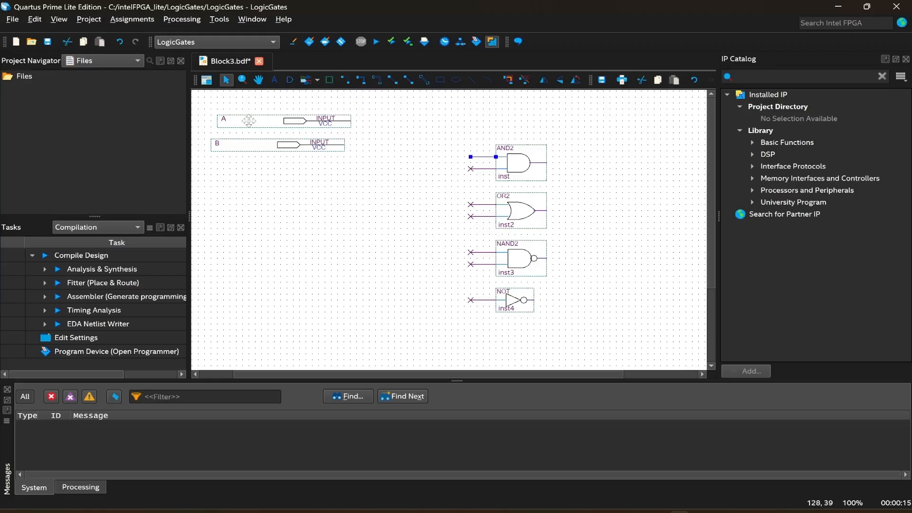
left_click(477, 157)
right_click(477, 158)
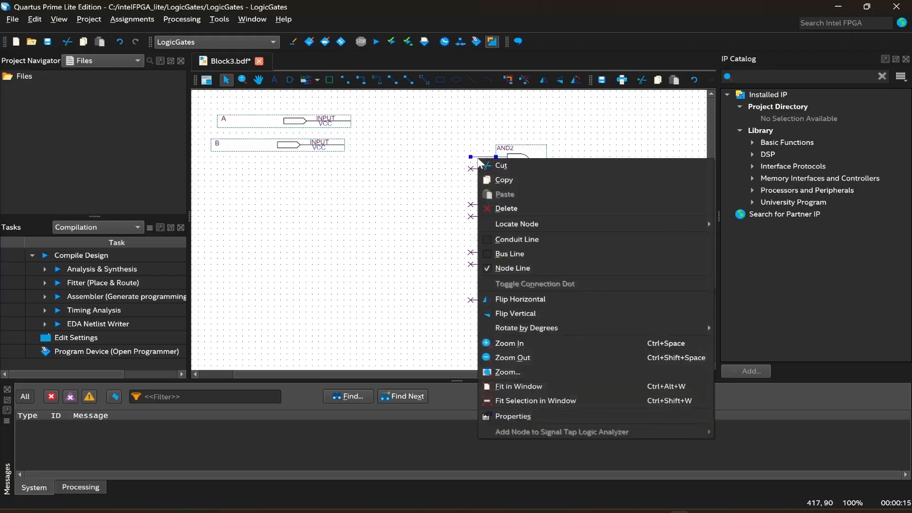
left_click(556, 416)
left_click(328, 157)
type("A")
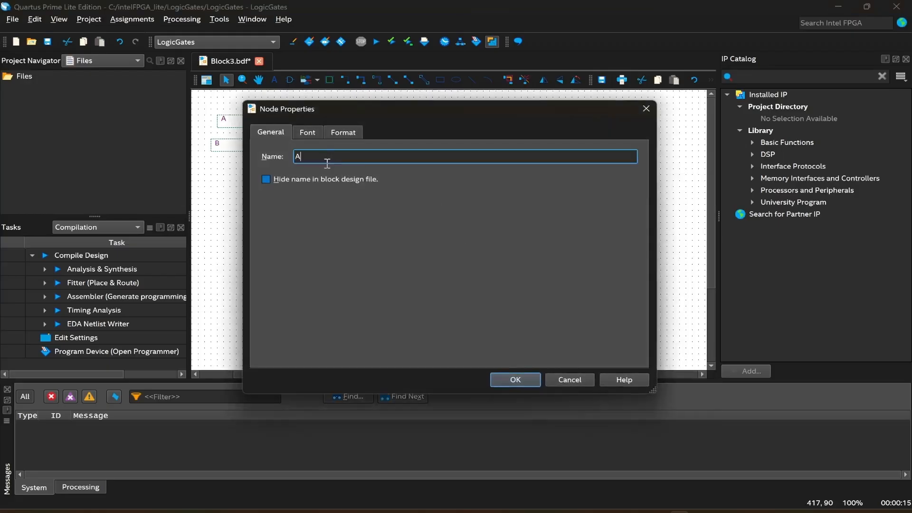
key("Return")
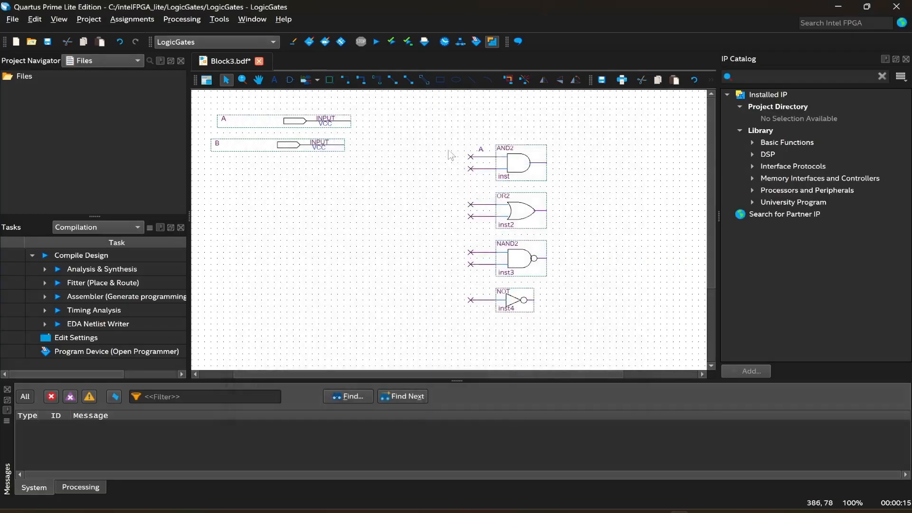
Name the AND gate's lower input node line B through its node properties.
left_click(481, 169)
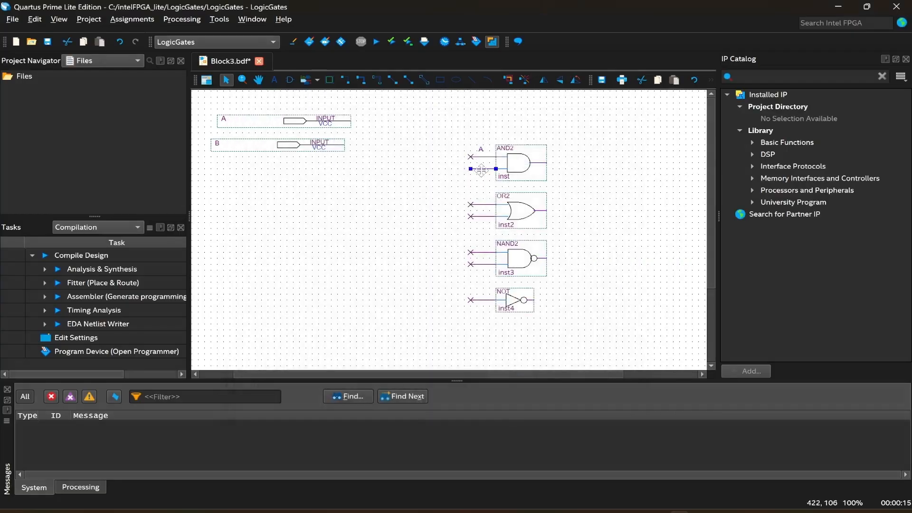
right_click(481, 169)
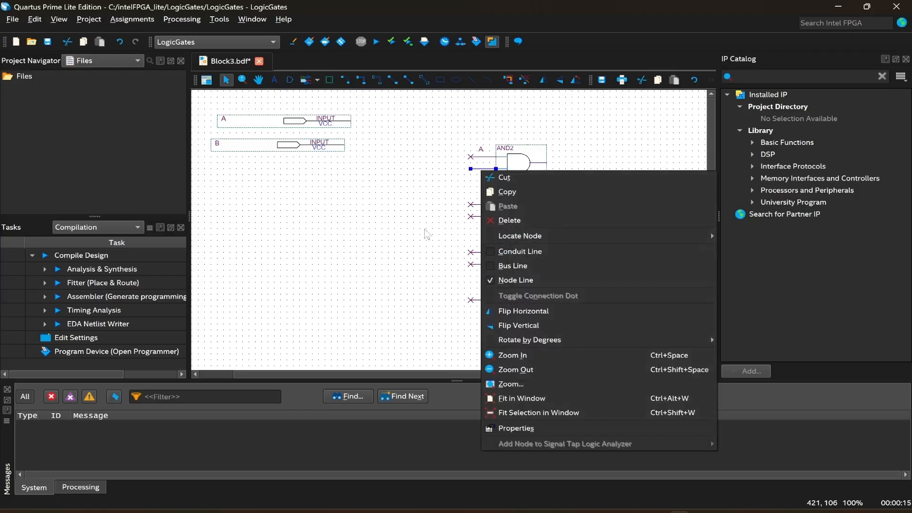
left_click(529, 432)
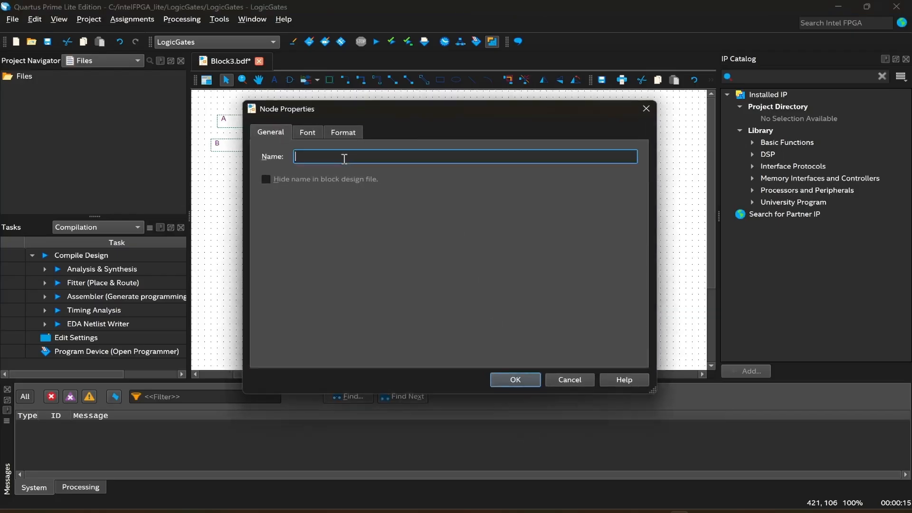
type("B")
key("Return")
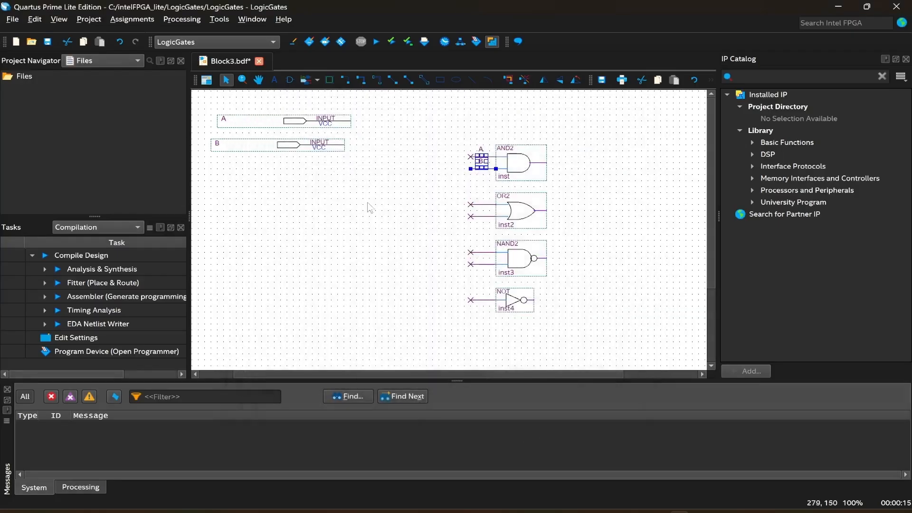
Name the OR gate's upper and lower input node lines A and B.
left_click(480, 204)
right_click(479, 204)
left_click(515, 463)
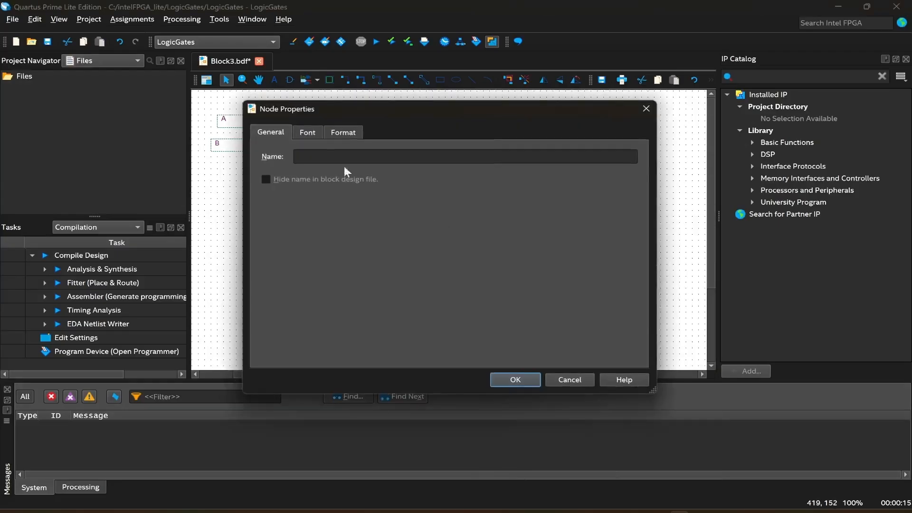
type("A")
key("Return")
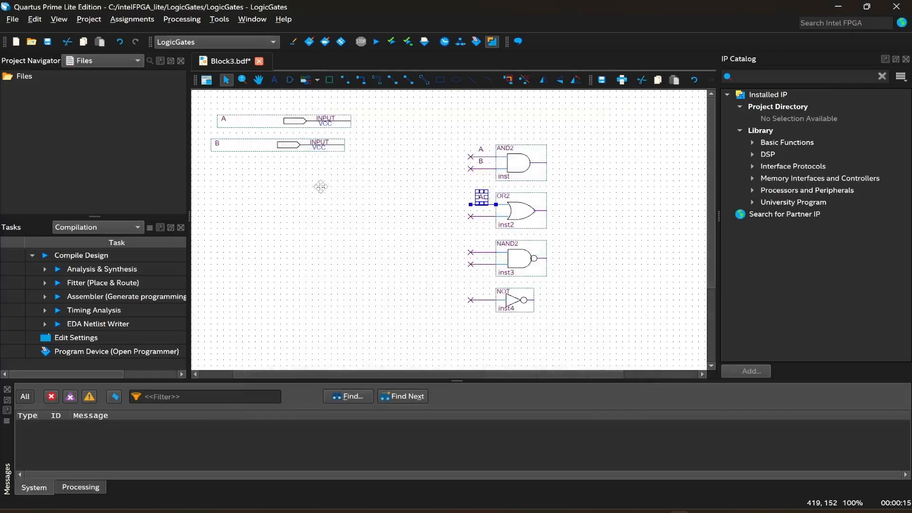
left_click(478, 217)
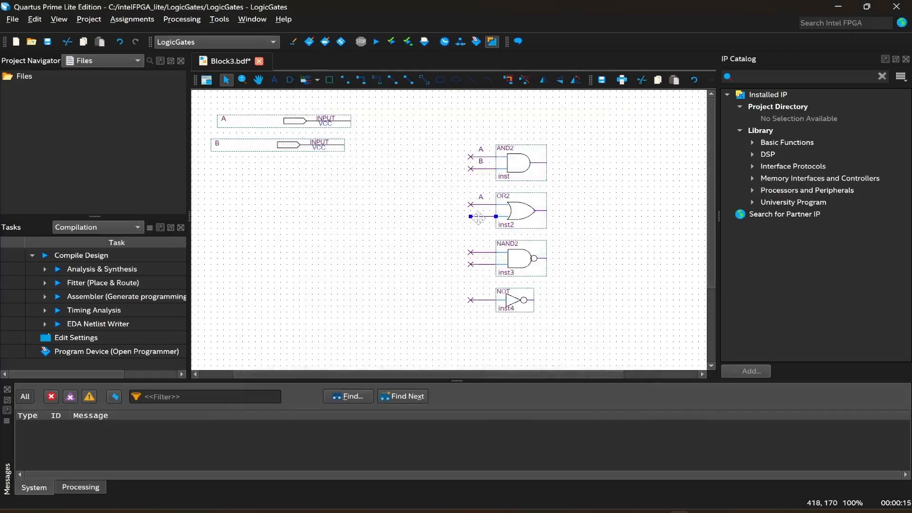
right_click(478, 217)
left_click(522, 473)
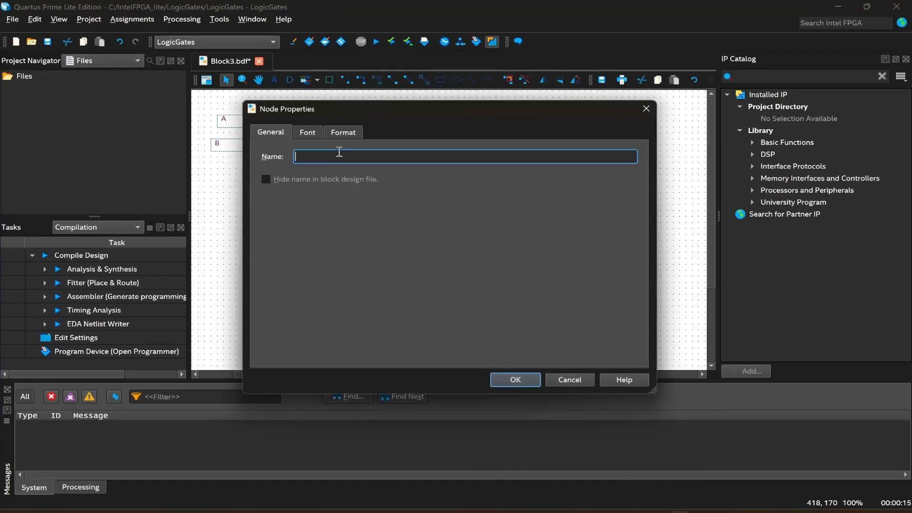
type("B")
key("Return")
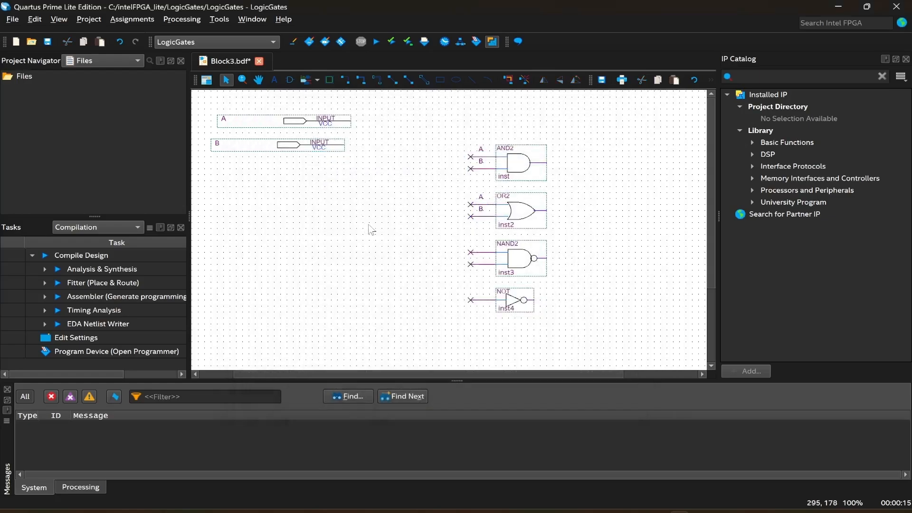
Name the NAND gate's upper and lower input node lines A and B.
left_click(480, 252)
right_click(481, 252)
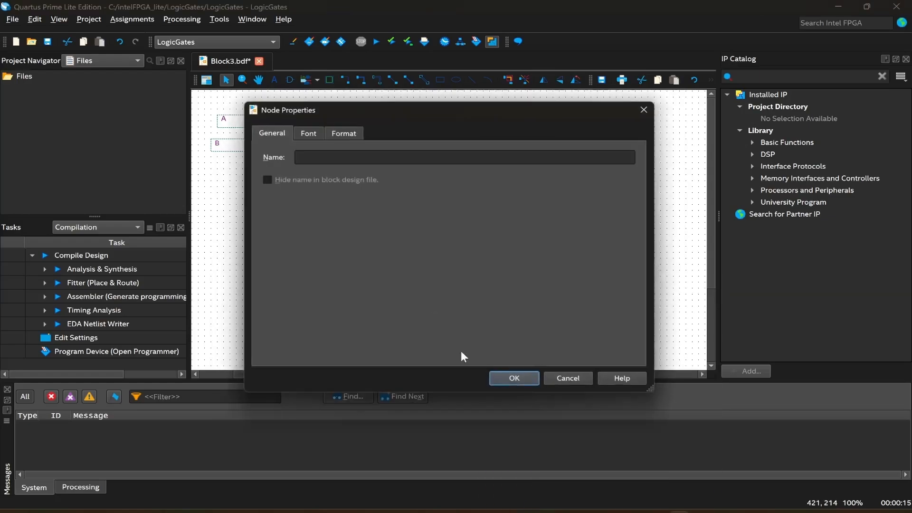
left_click(522, 507)
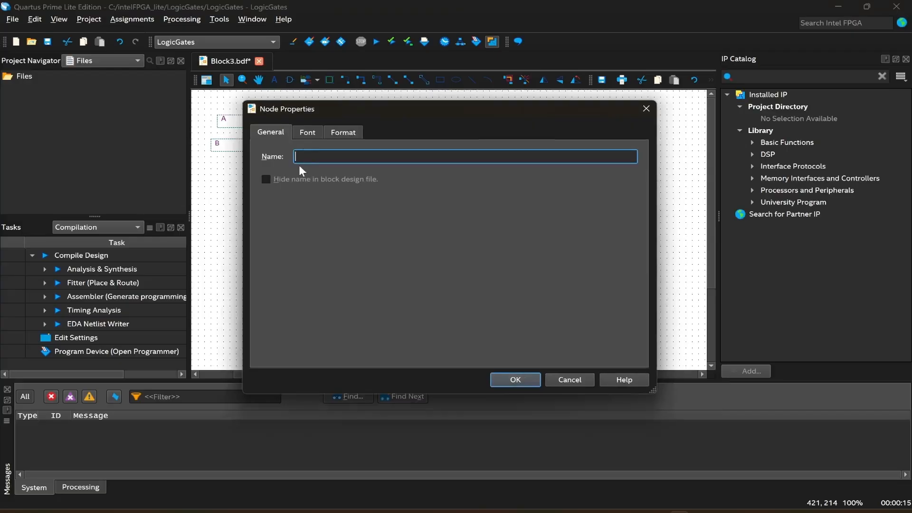
type("A")
key("Return")
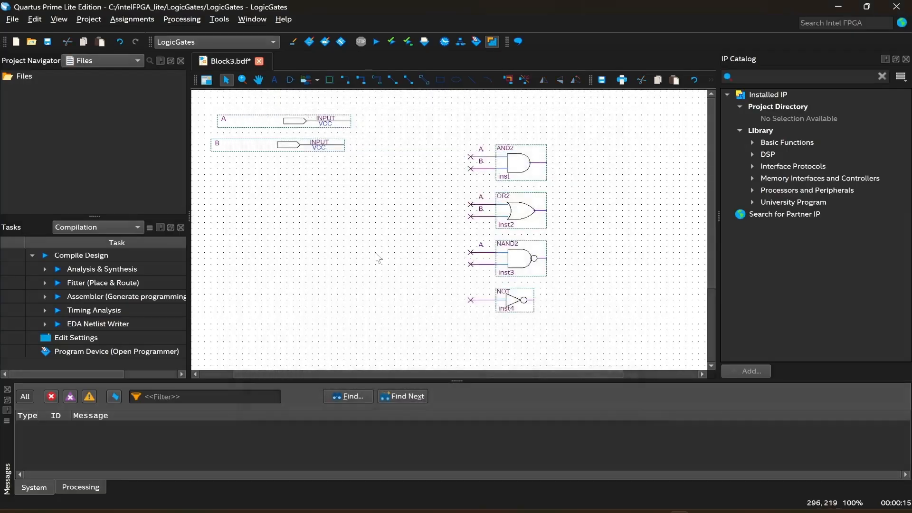
left_click(481, 264)
right_click(481, 264)
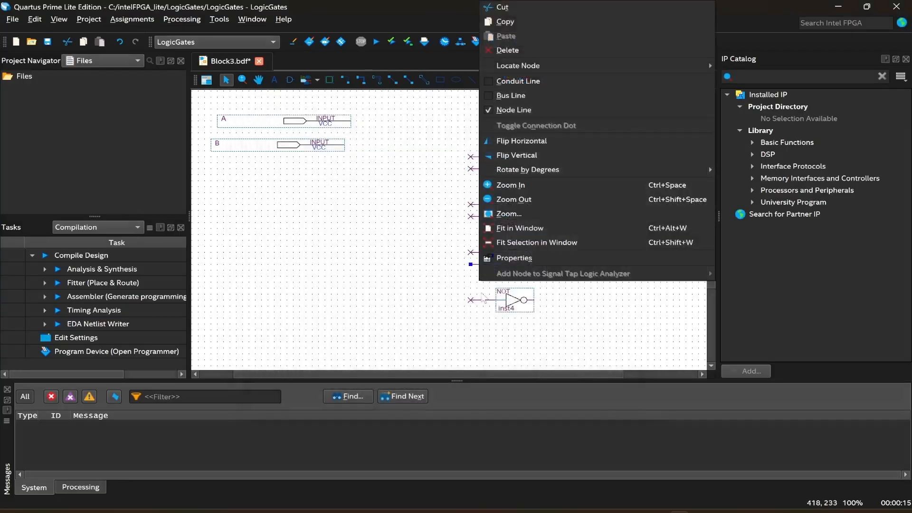
left_click(553, 261)
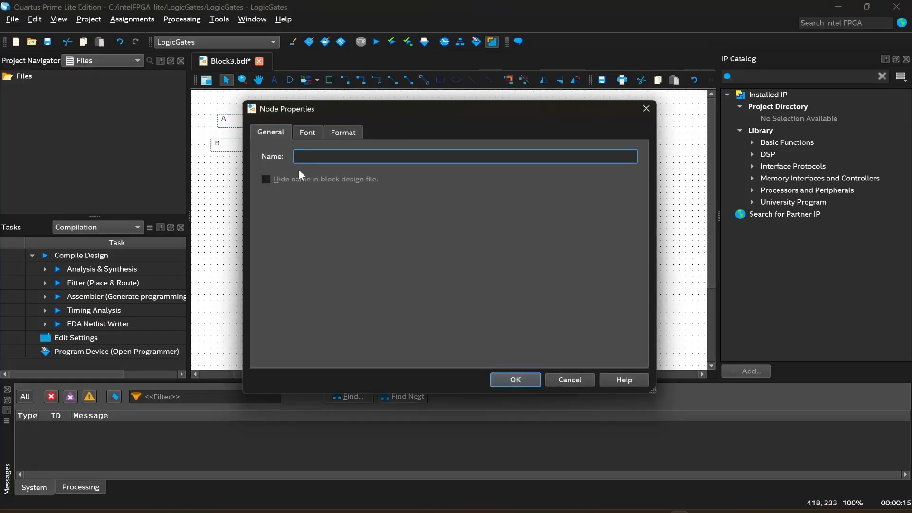
type("B")
key("Return")
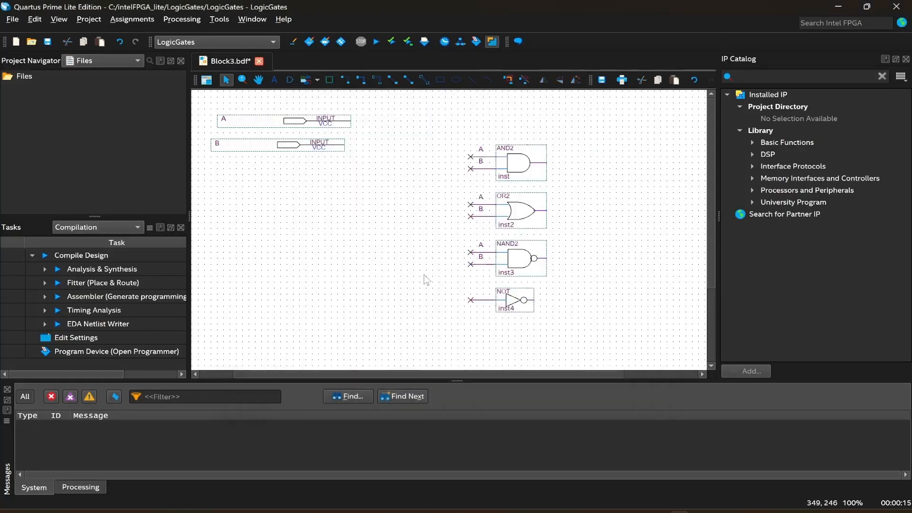
Name the NOT gate's input node line A.
left_click(481, 299)
right_click(481, 300)
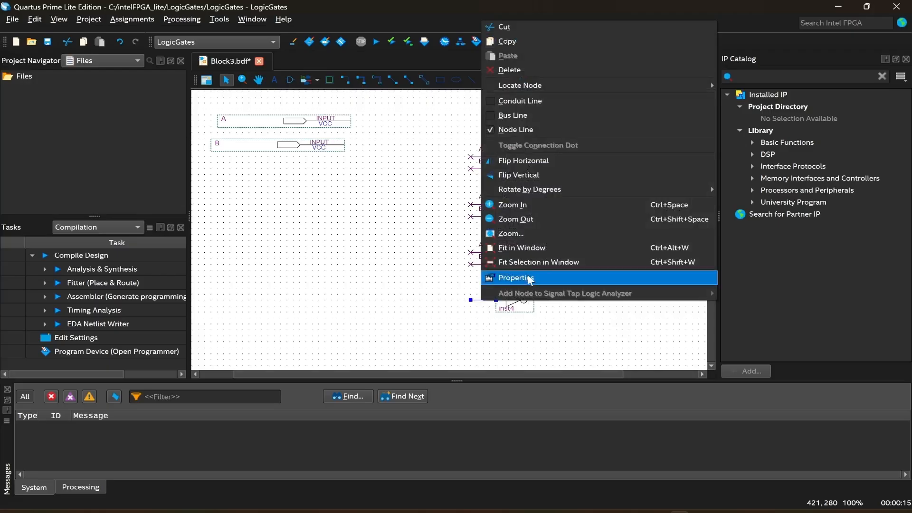
left_click(522, 277)
type("A")
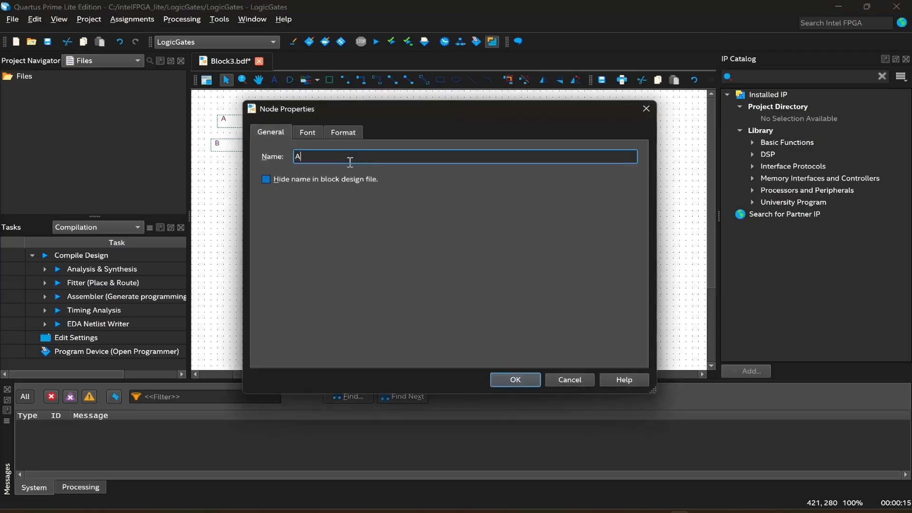
key("Return")
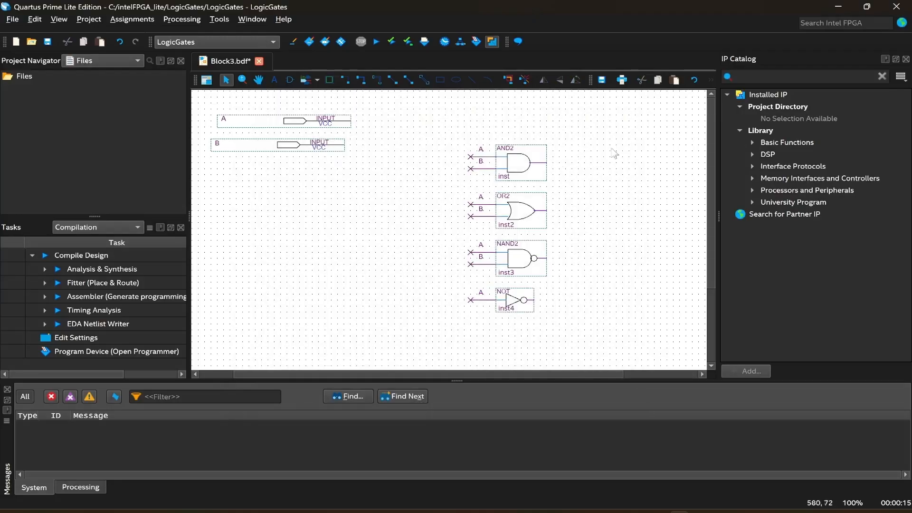
Place four output pins beside the outputs of the AND, OR, NAND and NOT gates, aligning them in a column.
left_click(318, 81)
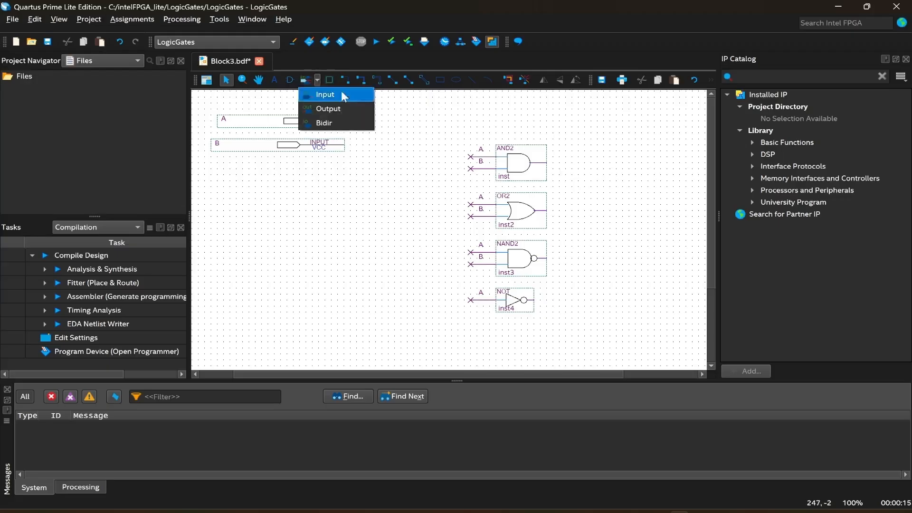
left_click(315, 109)
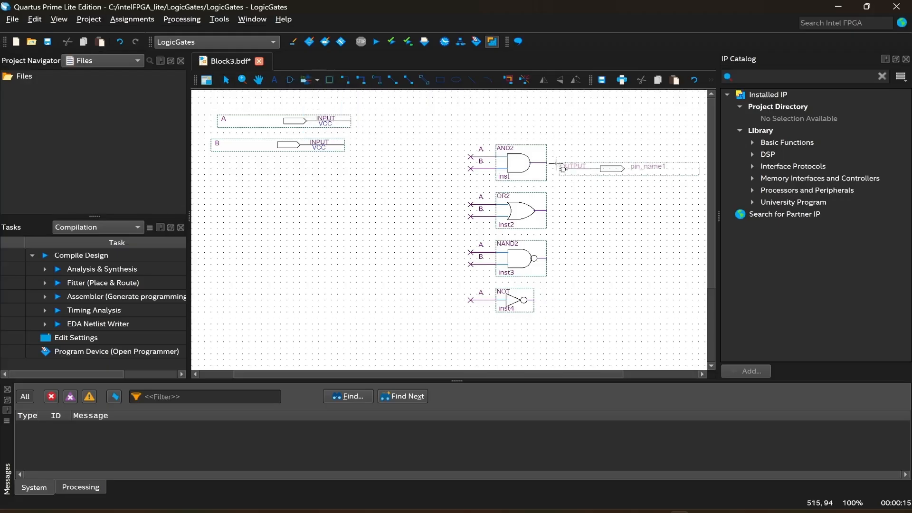
left_click(557, 160)
left_click(594, 221)
left_click(557, 257)
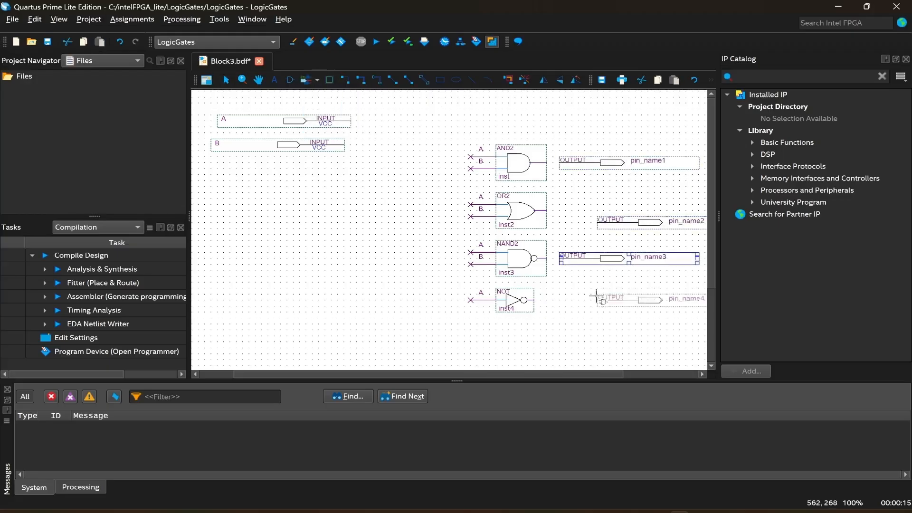
left_click(557, 298)
key("Escape")
left_click_drag(636, 225, 595, 212)
left_click(420, 258)
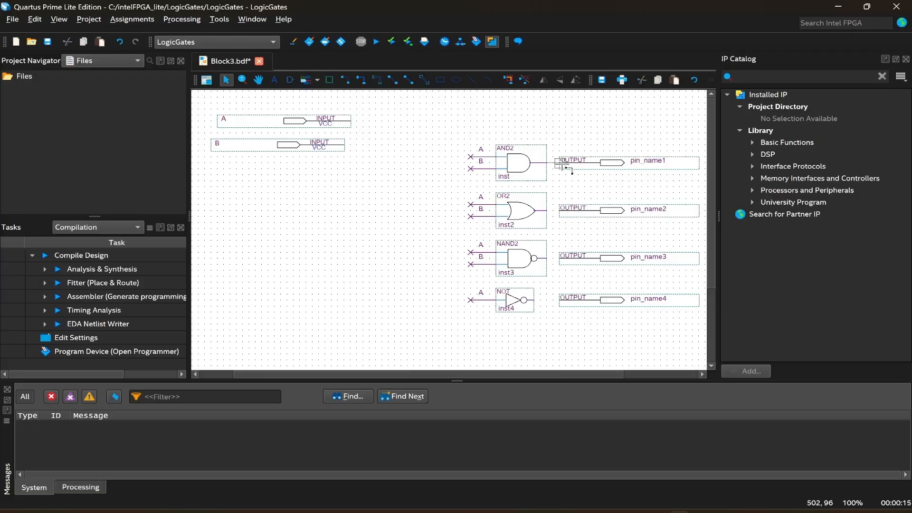
Wire each gate's output to the output pin beside it.
left_click_drag(547, 163, 559, 163)
left_click_drag(544, 211, 560, 210)
left_click_drag(560, 261, 560, 260)
left_click_drag(534, 301, 559, 302)
Rename the four output pins Y_AND, Y_OR, Y_NAND and Y_NOT.
left_click(647, 164)
double_click(647, 163)
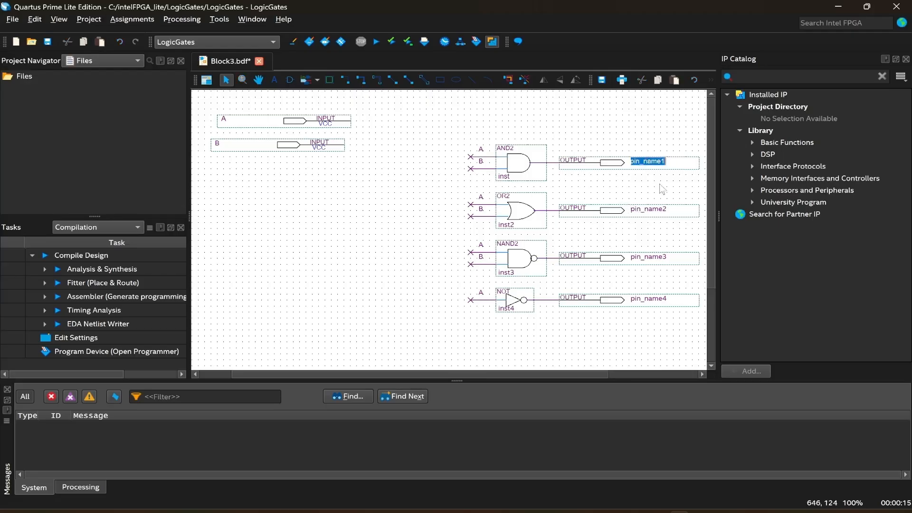
key("BackSpace")
key("Tab")
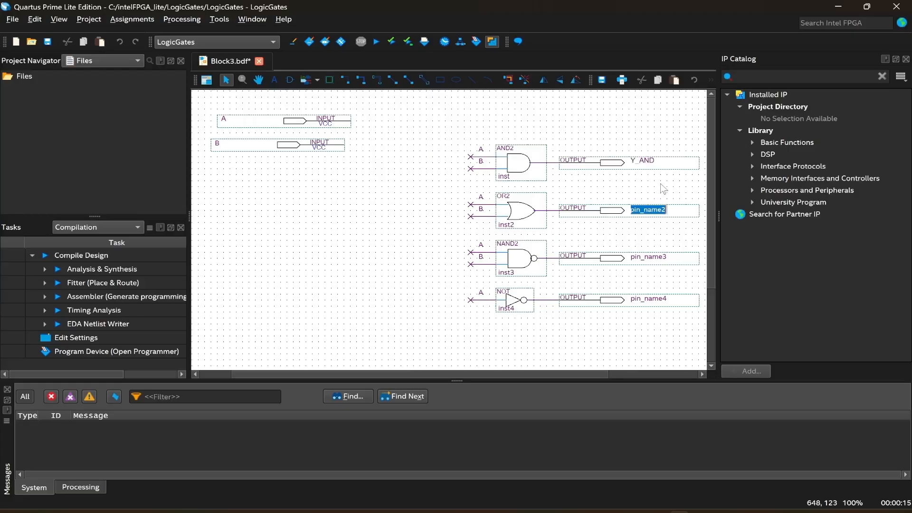
type("Y_OR")
key("Tab")
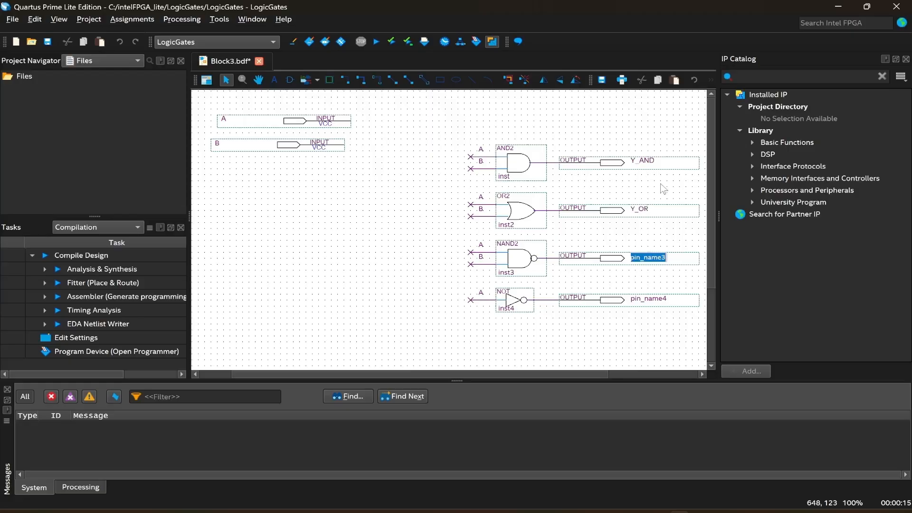
type("Y_NAND")
key("Tab")
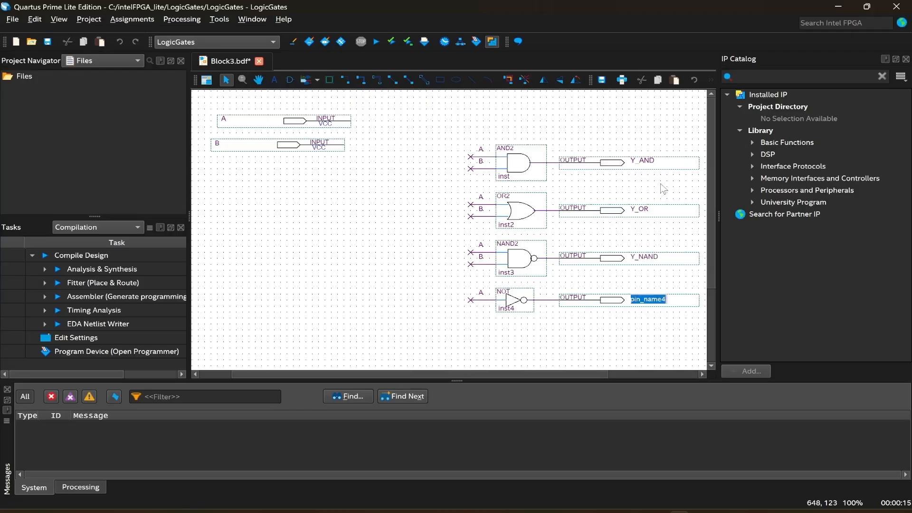
type("Y_NOT")
key("Return")
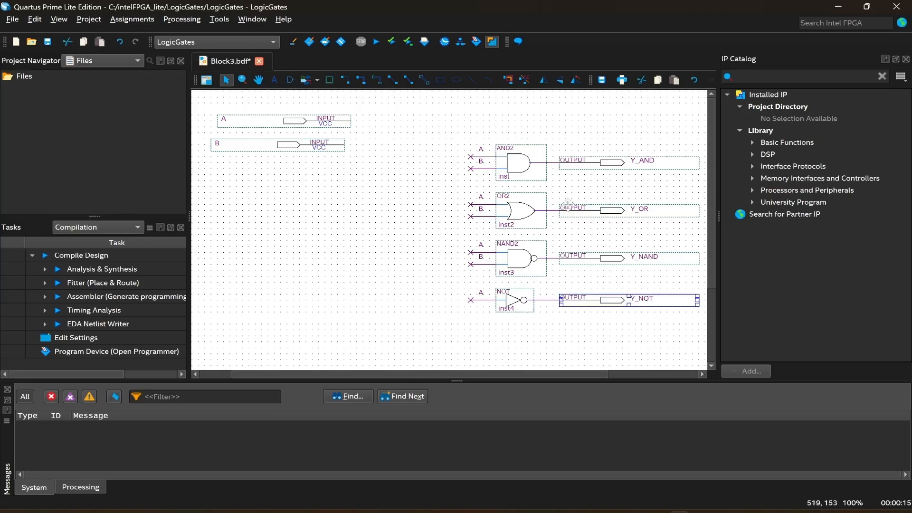
left_click(387, 261)
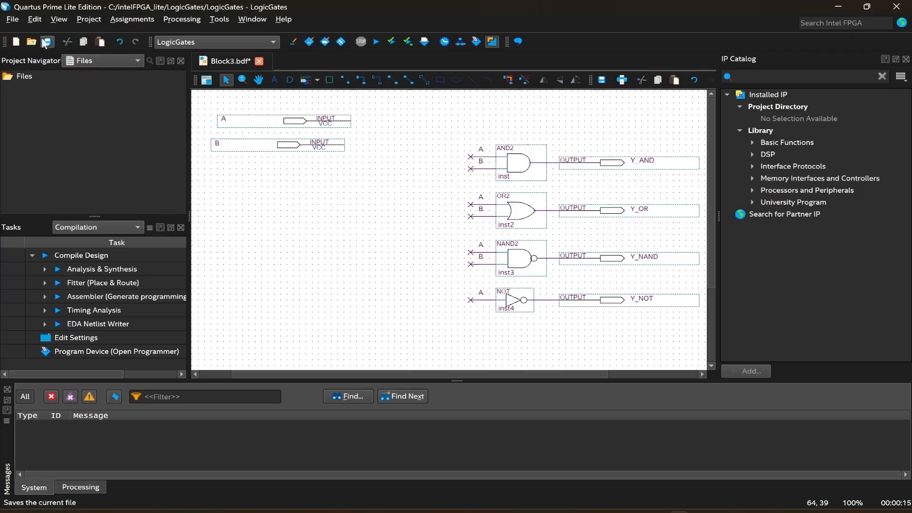
Save the schematic as LogicGates.bdf, keeping it added to the current project.
left_click(12, 19)
left_click(68, 162)
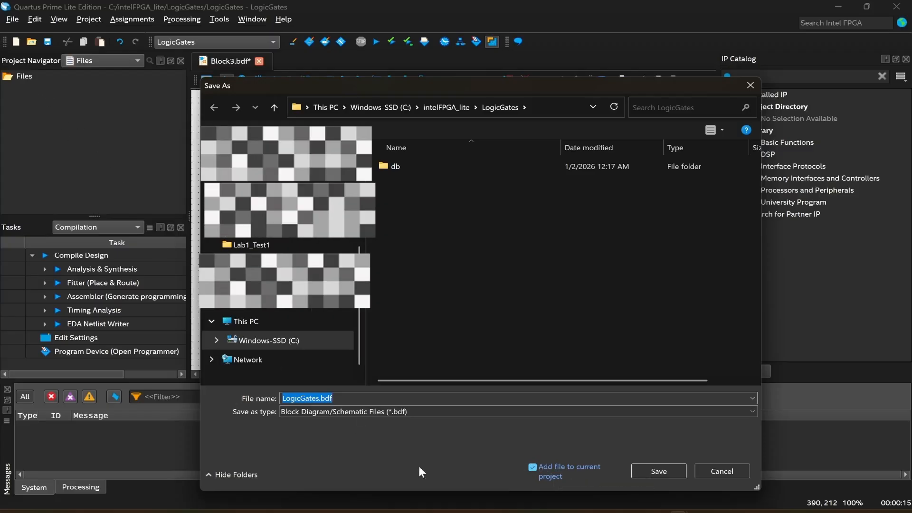
left_click(532, 467)
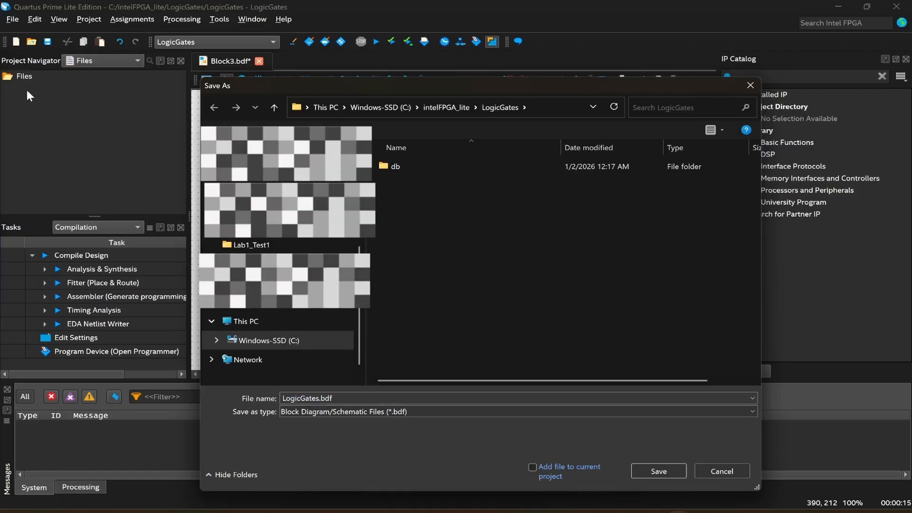
left_click(536, 468)
left_click(651, 472)
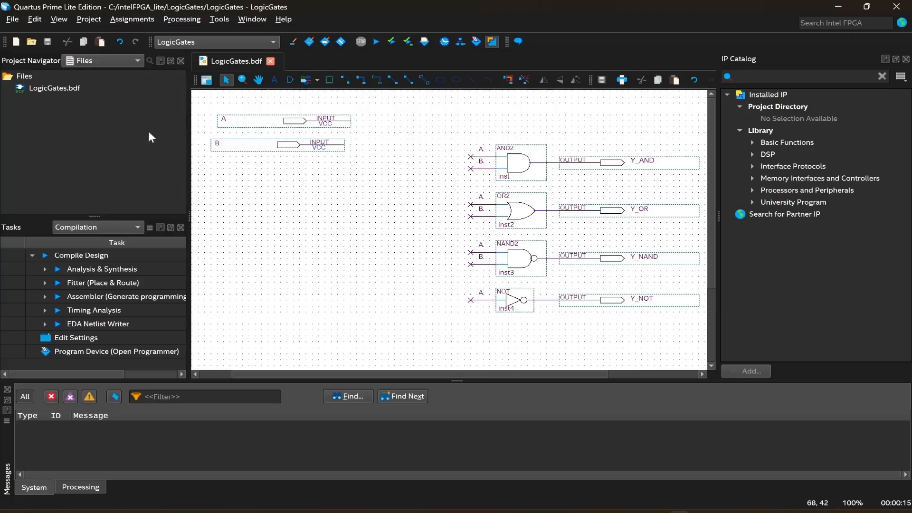
Create a VHDL design file from the current LogicGates schematic.
left_click(13, 19)
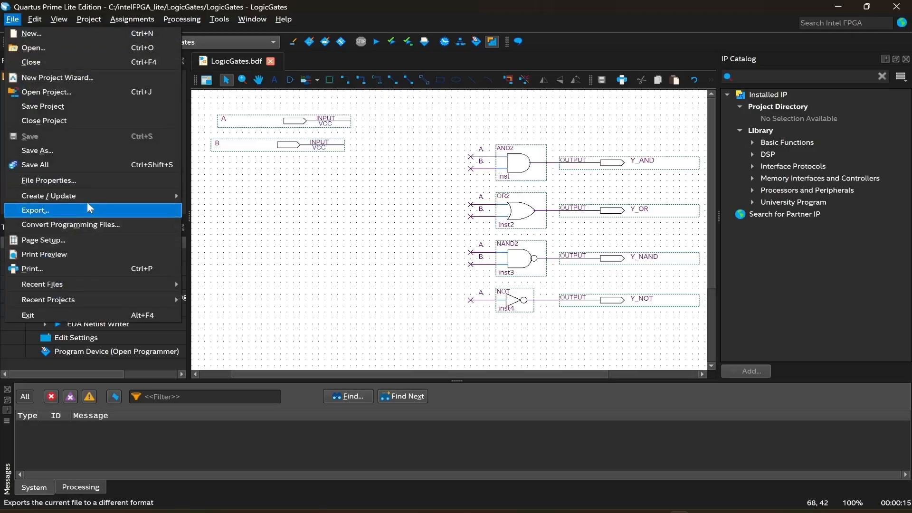
mouse_move(82, 196)
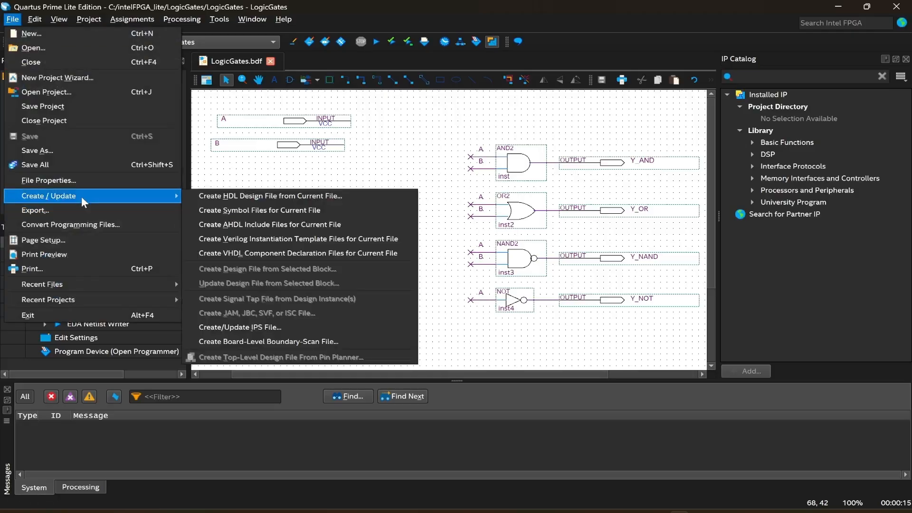
left_click(226, 196)
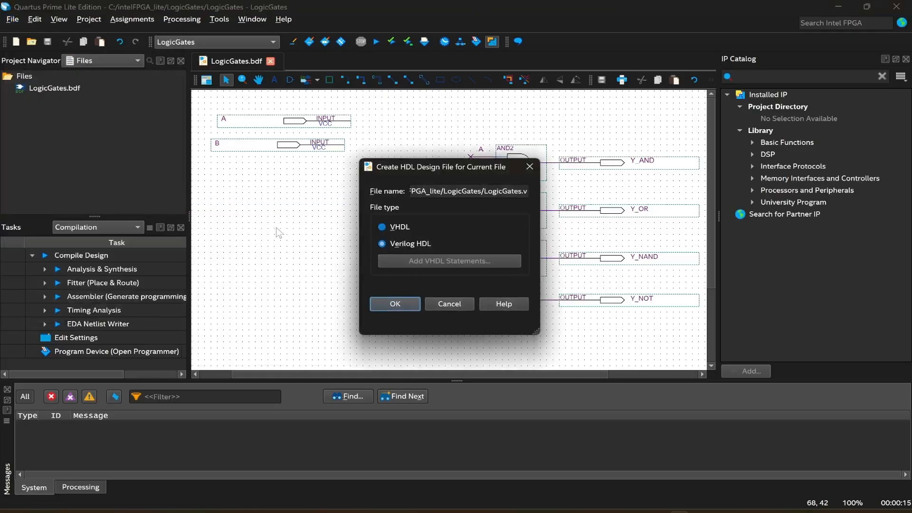
left_click(396, 227)
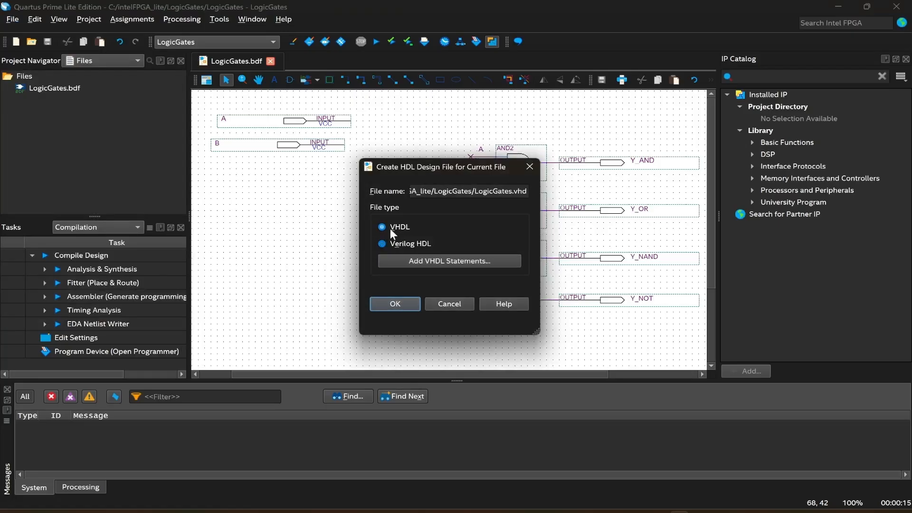
left_click(396, 304)
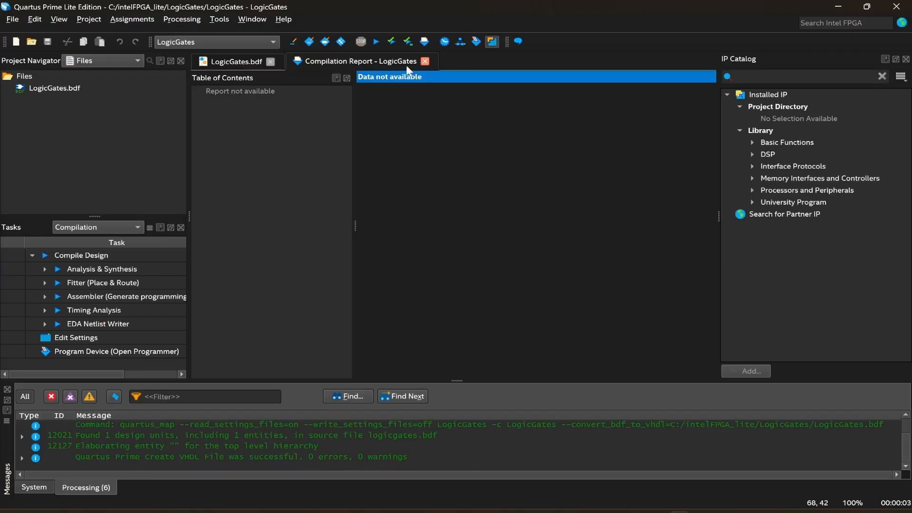
Close the compilation report and open the generated LogicGates.vhd file in the editor.
left_click(425, 61)
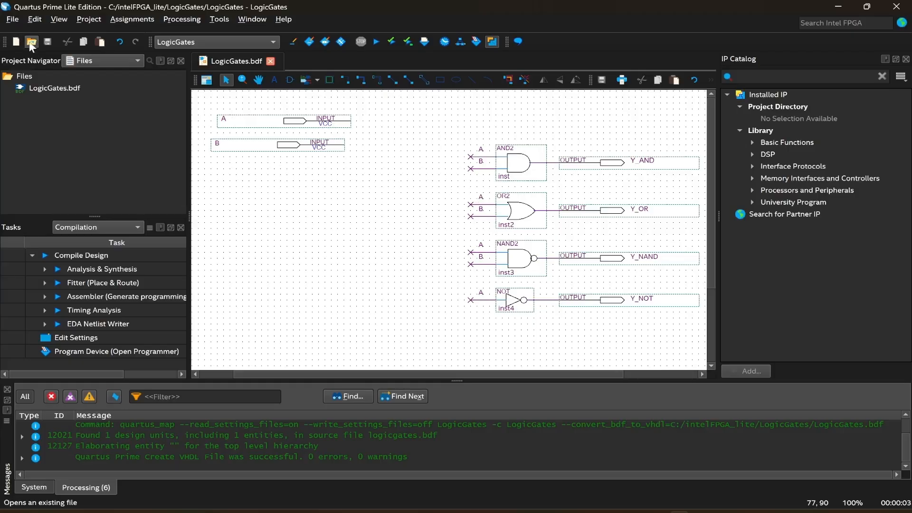
left_click(15, 19)
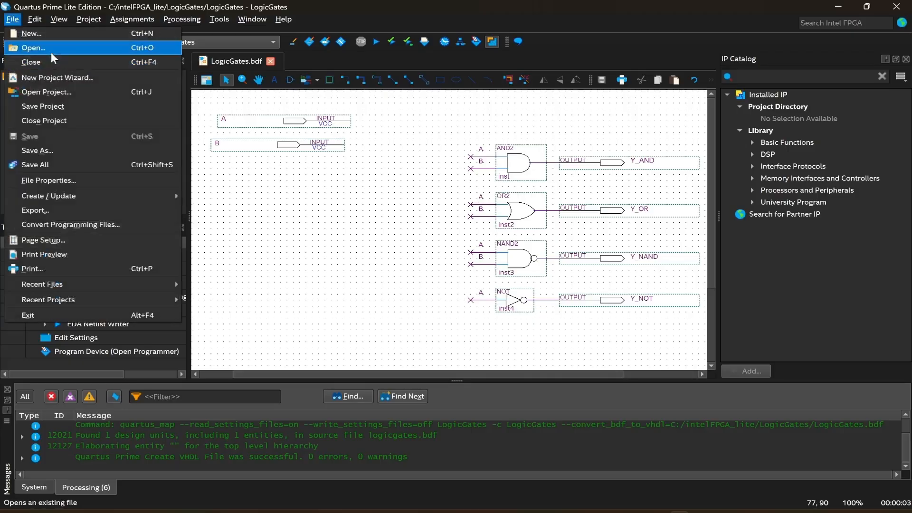
key("Escape")
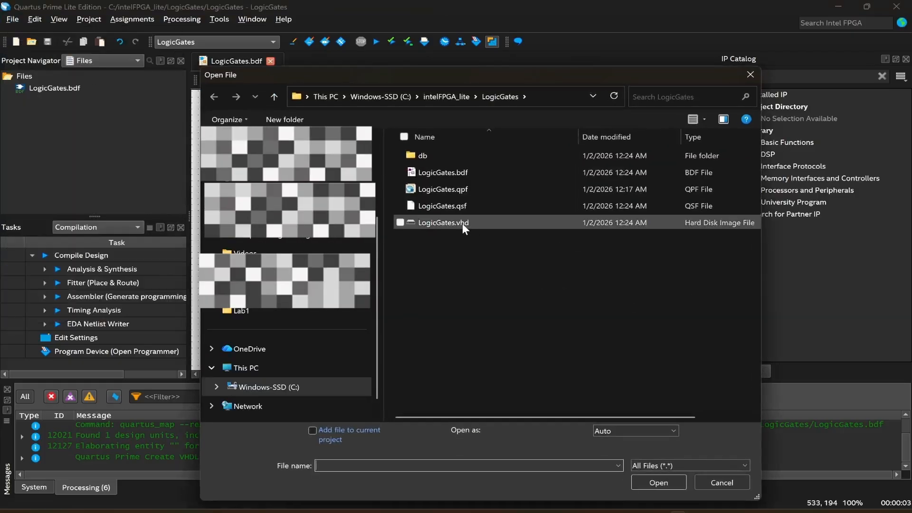
left_click(446, 222)
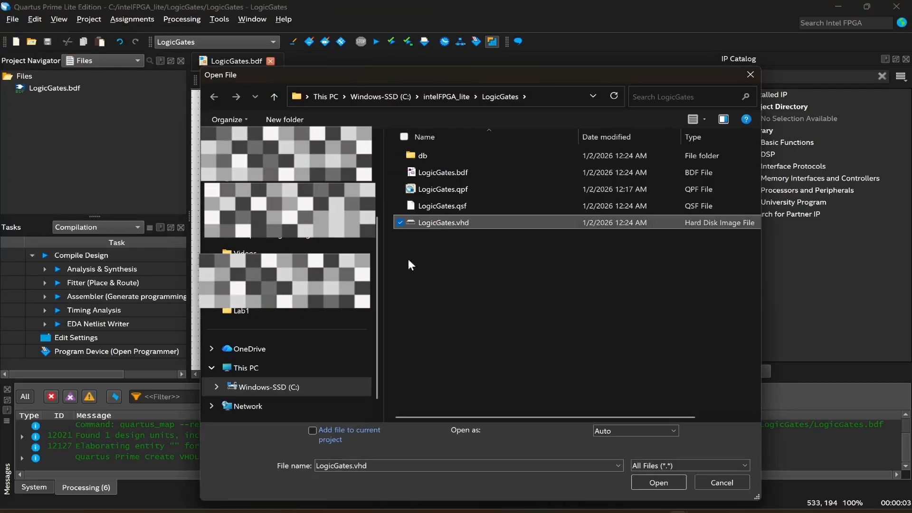
left_click(642, 480)
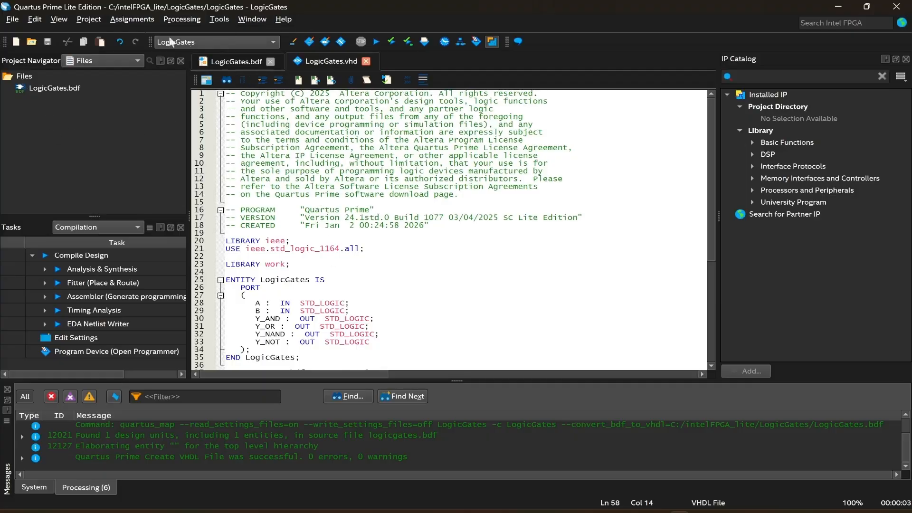
Add LogicGates.vhd to the project and remove LogicGates.bdf from the project's file list.
left_click(90, 20)
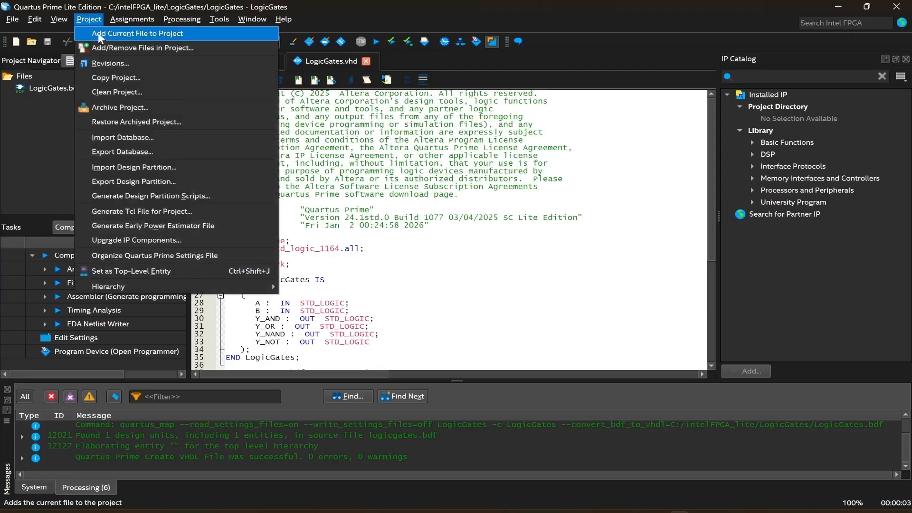
left_click(158, 33)
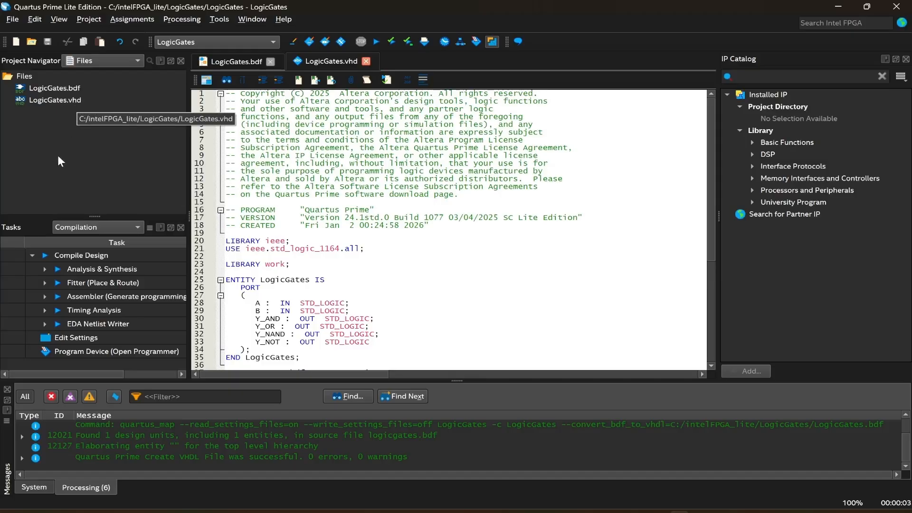
left_click(64, 87)
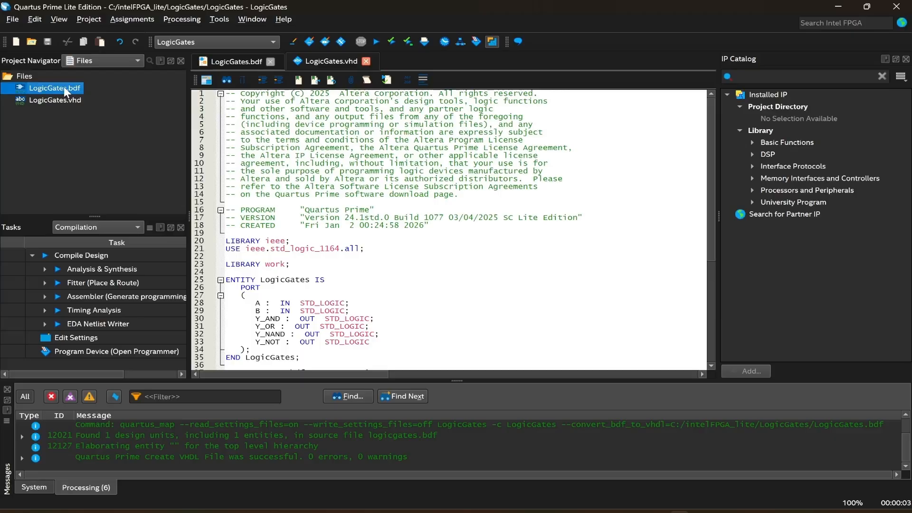
left_click(96, 19)
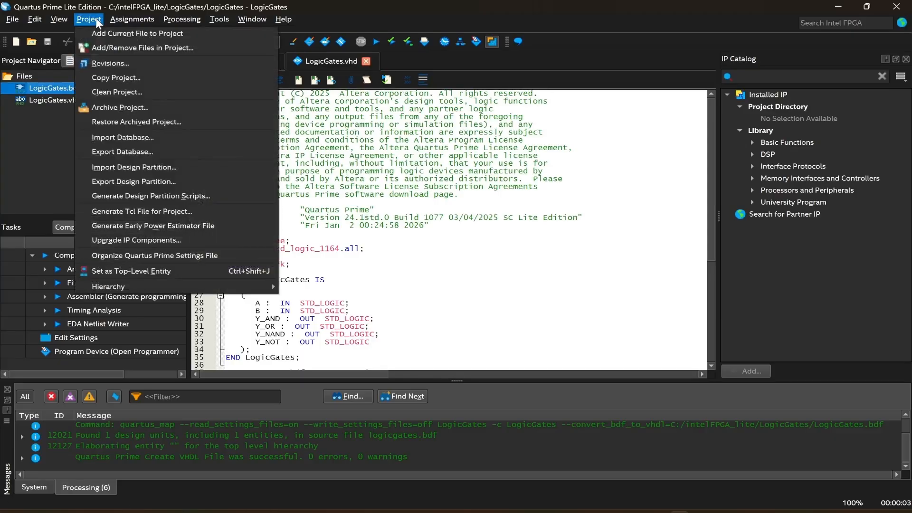
left_click(112, 49)
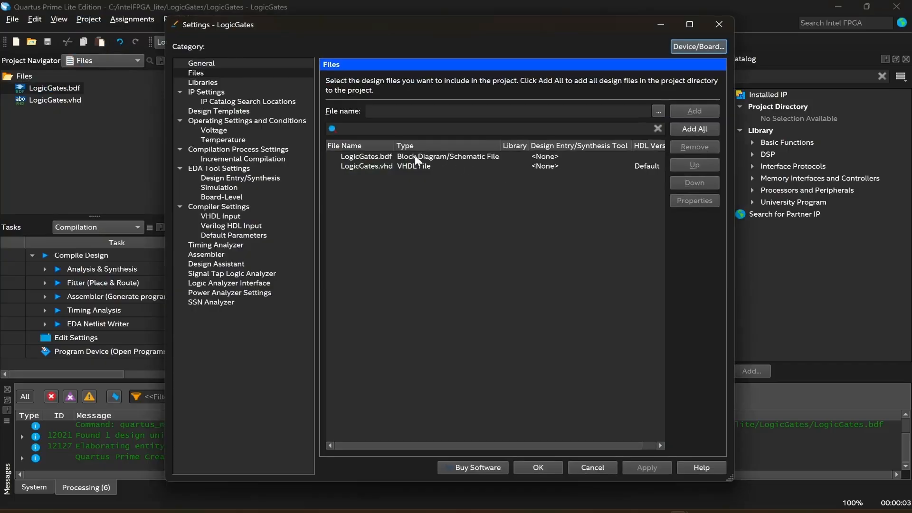
left_click(381, 157)
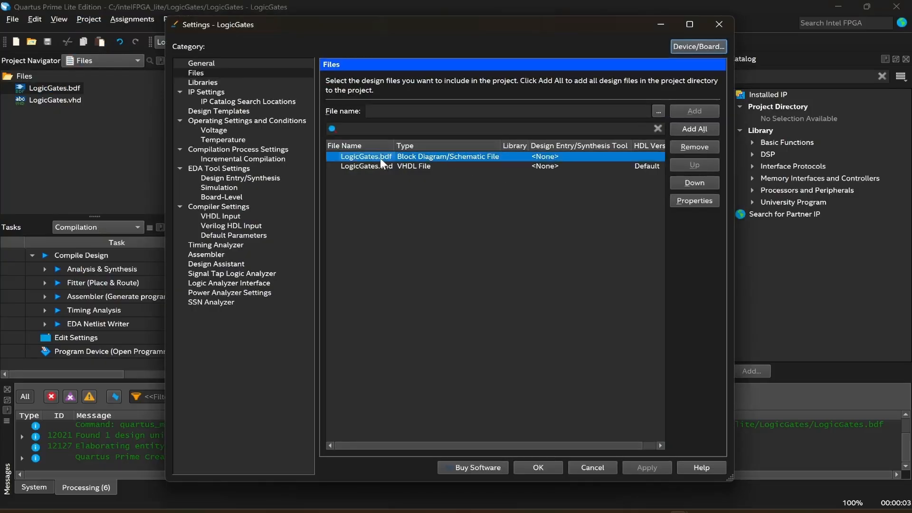
left_click(690, 146)
left_click(647, 467)
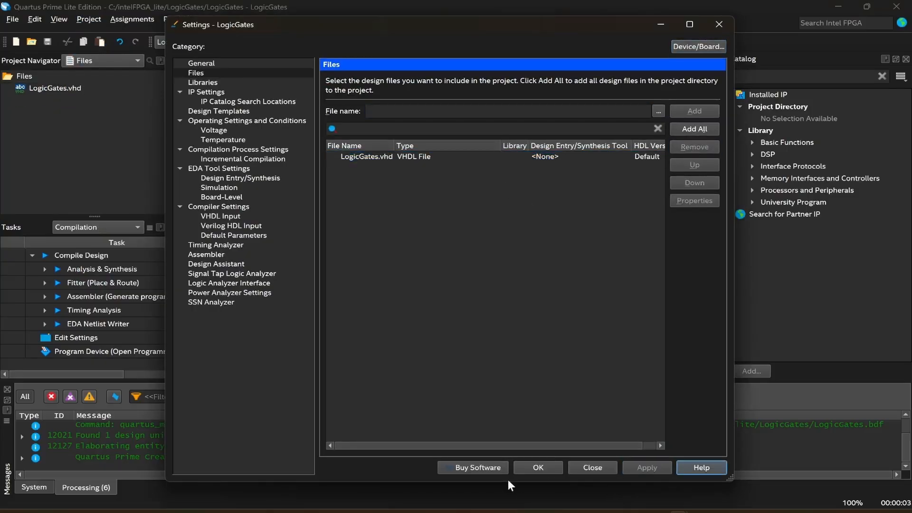
left_click(532, 467)
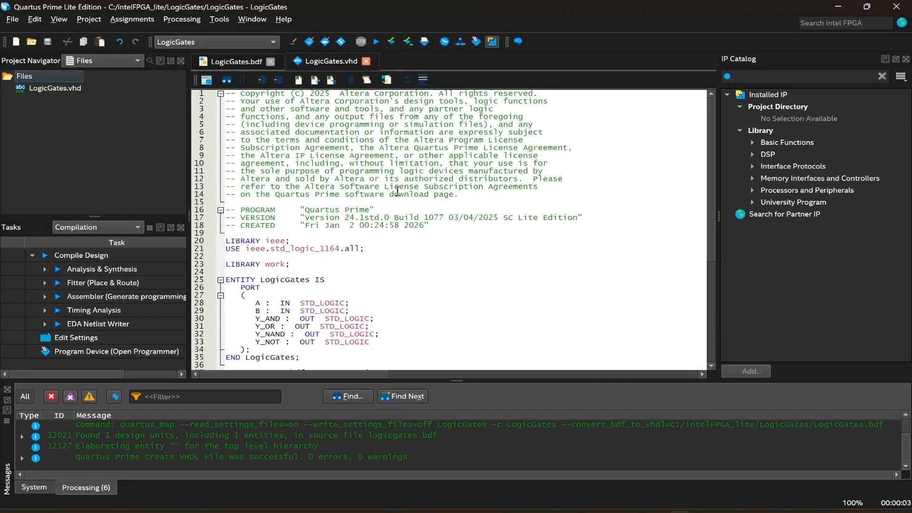
Run Analysis & Synthesis on the project, then close the compilation report.
scroll(421, 209, "down", 4)
scroll(401, 210, "up", 4)
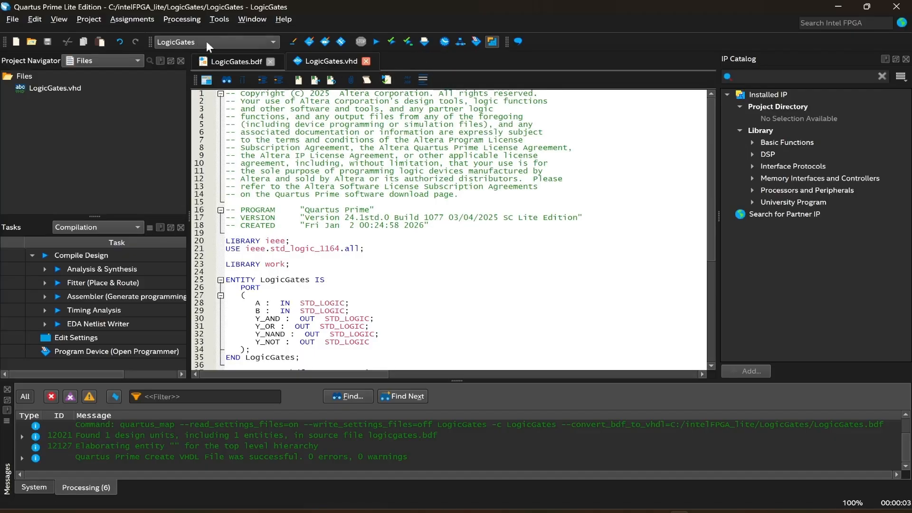
left_click(93, 20)
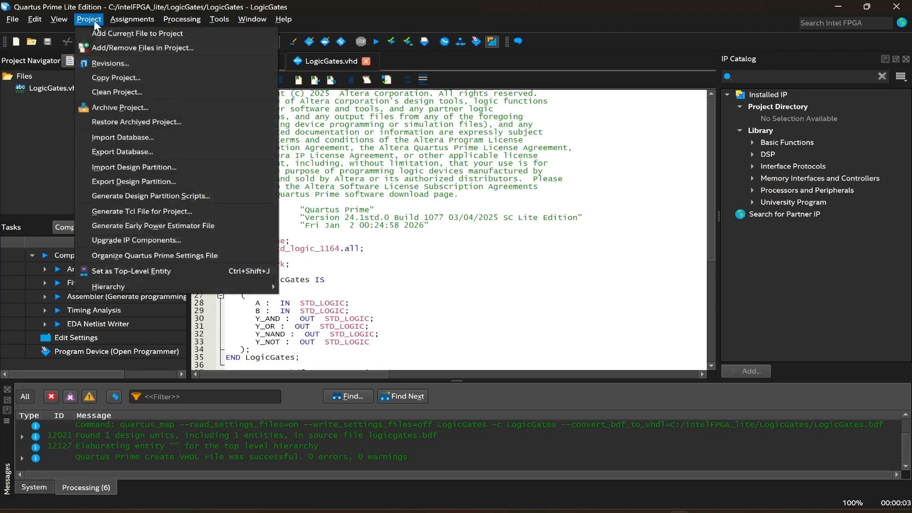
mouse_move(301, 78)
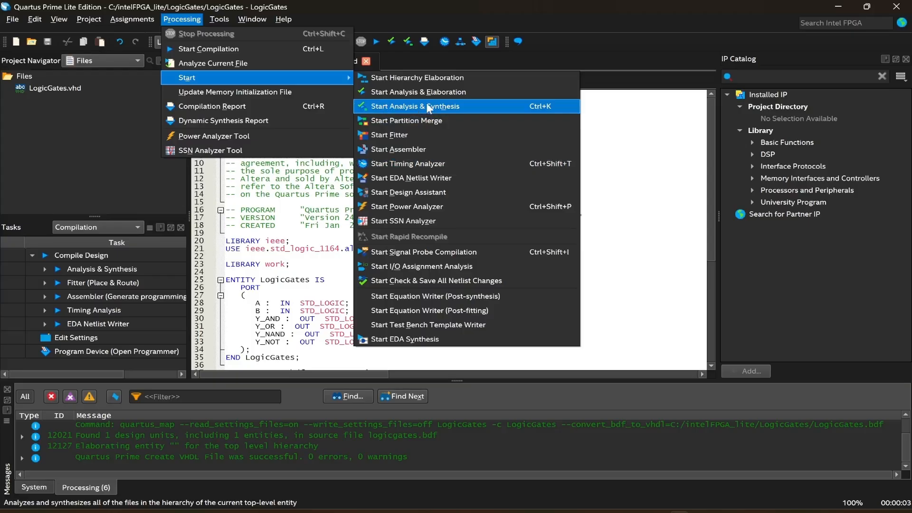
left_click(429, 107)
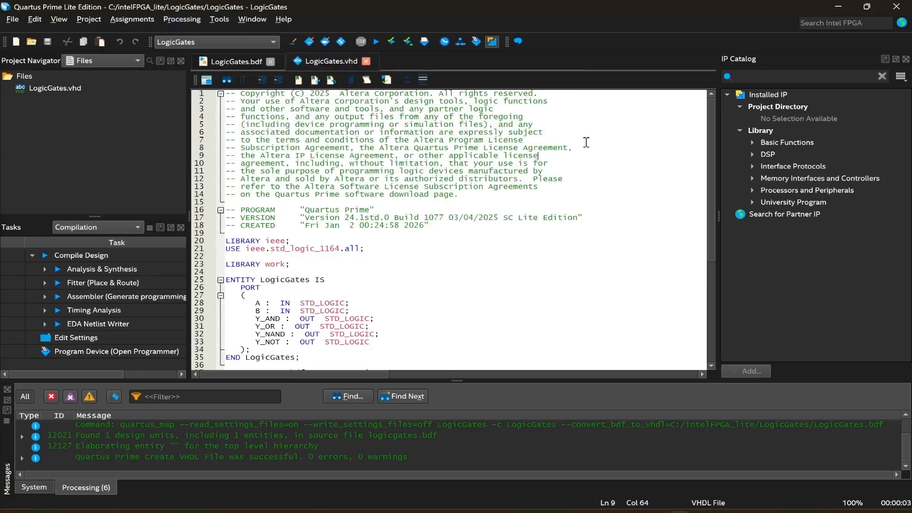
left_click(408, 41)
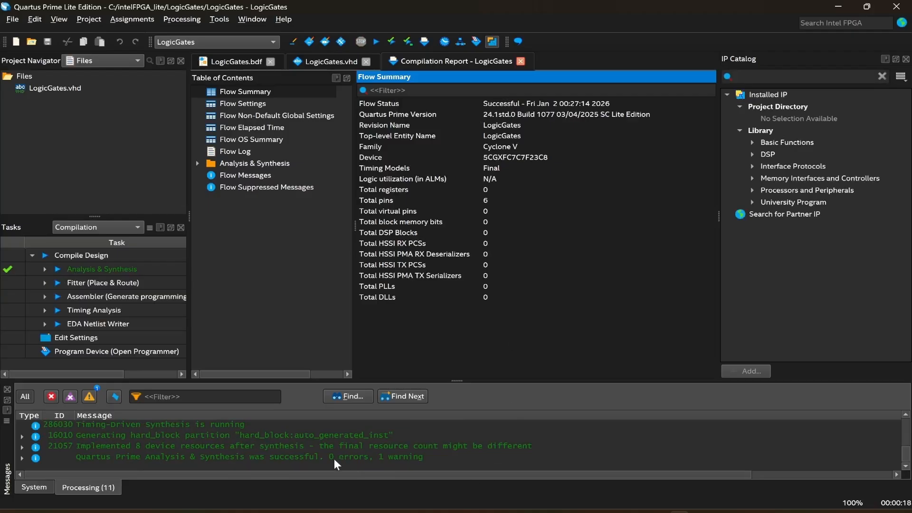
scroll(285, 442, "up", 3)
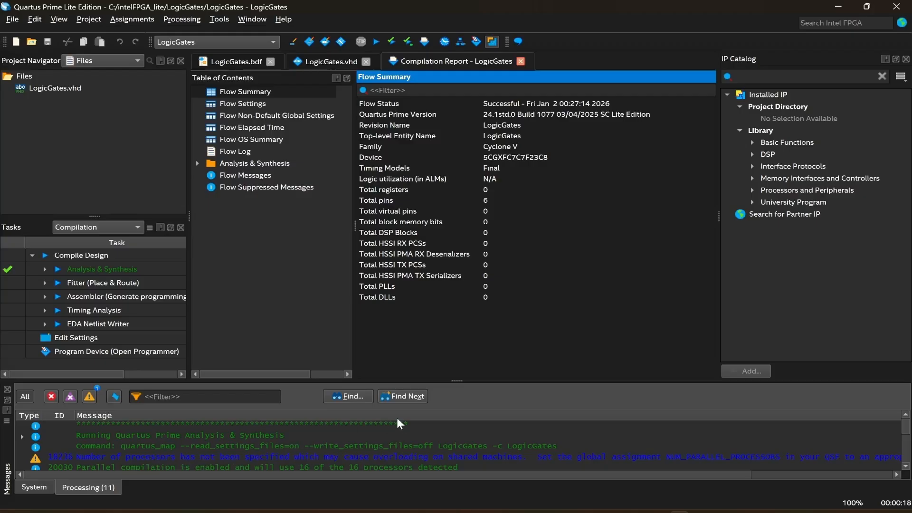
scroll(400, 440, "down", 3)
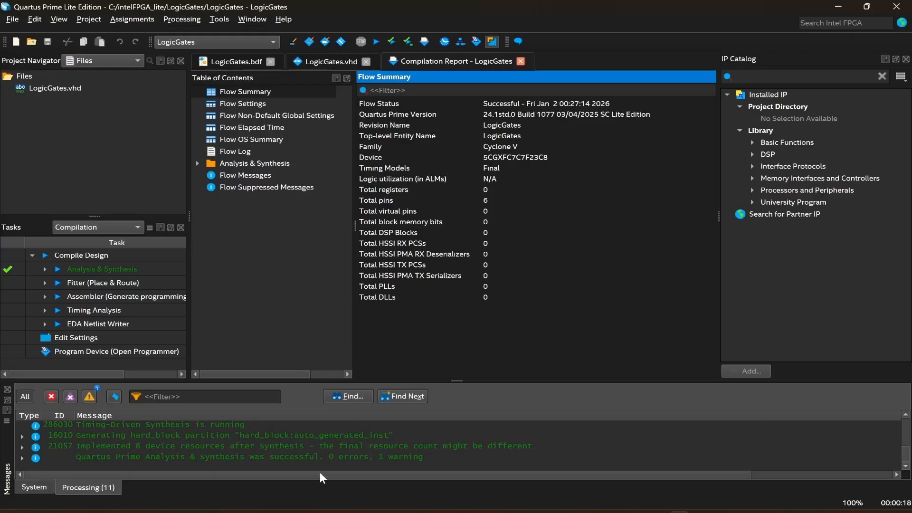
left_click(521, 62)
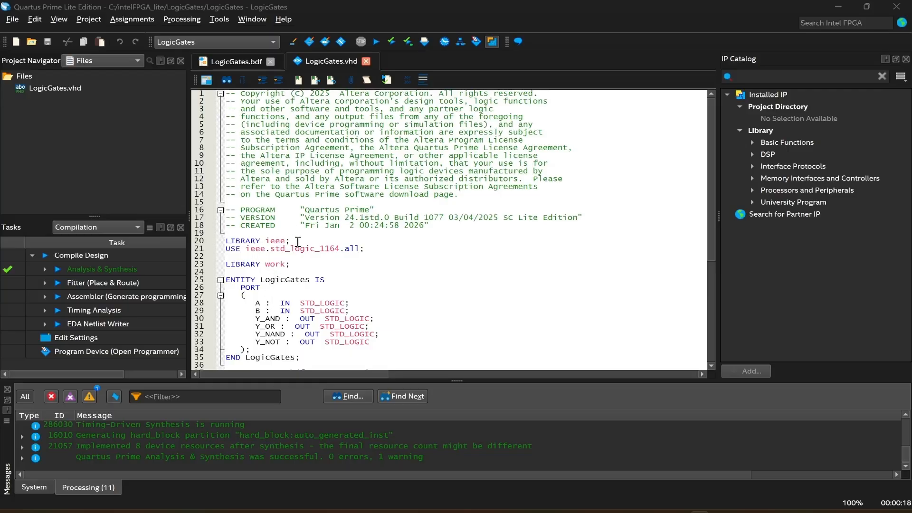
Review the library, entity port declarations and architecture in the VHDL code.
left_click_drag(292, 242, 230, 244)
left_click(253, 256)
left_click_drag(330, 282, 231, 285)
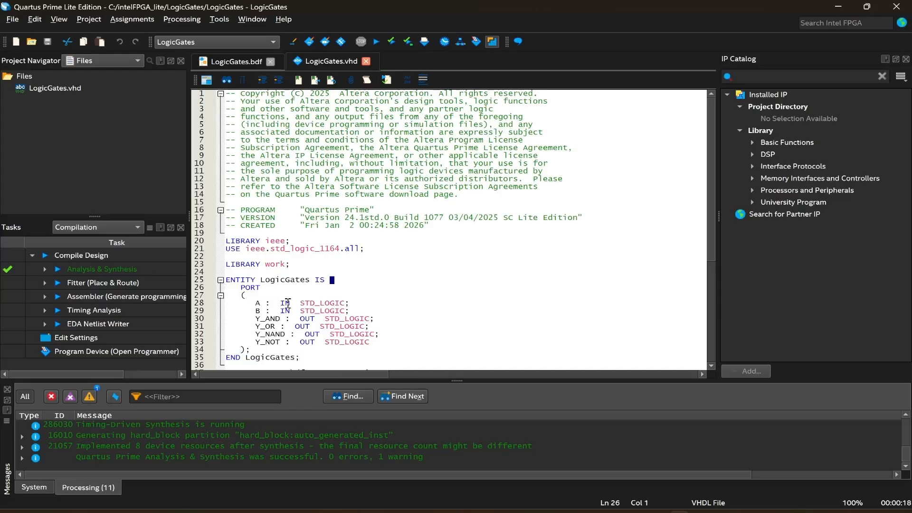
scroll(366, 306, "down", 1)
left_click_drag(369, 318, 256, 289)
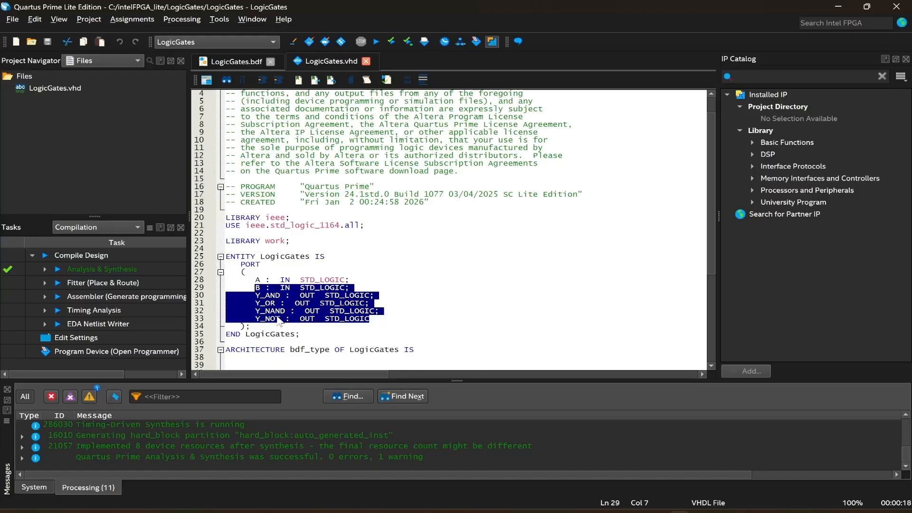
scroll(279, 322, "down", 2)
left_click(421, 304)
left_click(240, 305, "shift")
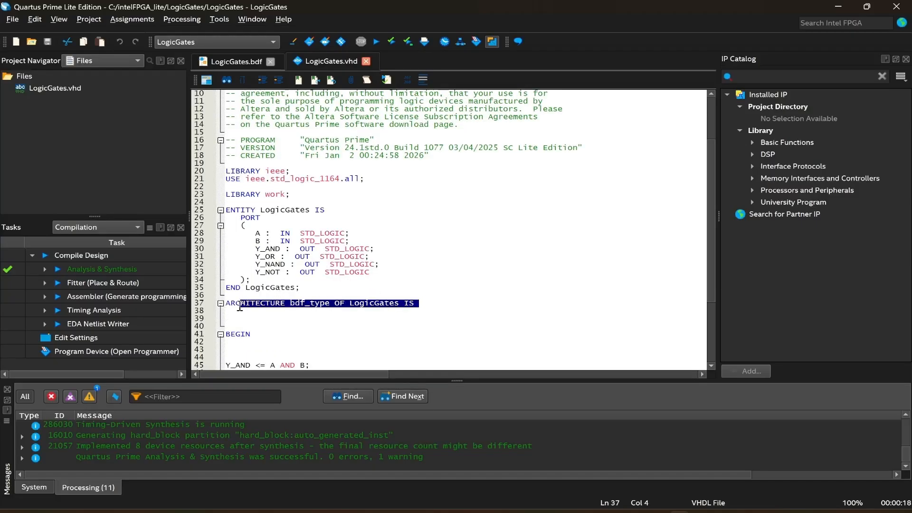
left_click_drag(240, 306, 231, 305)
scroll(326, 300, "down", 3)
left_click(322, 217)
scroll(321, 212, "up", 6)
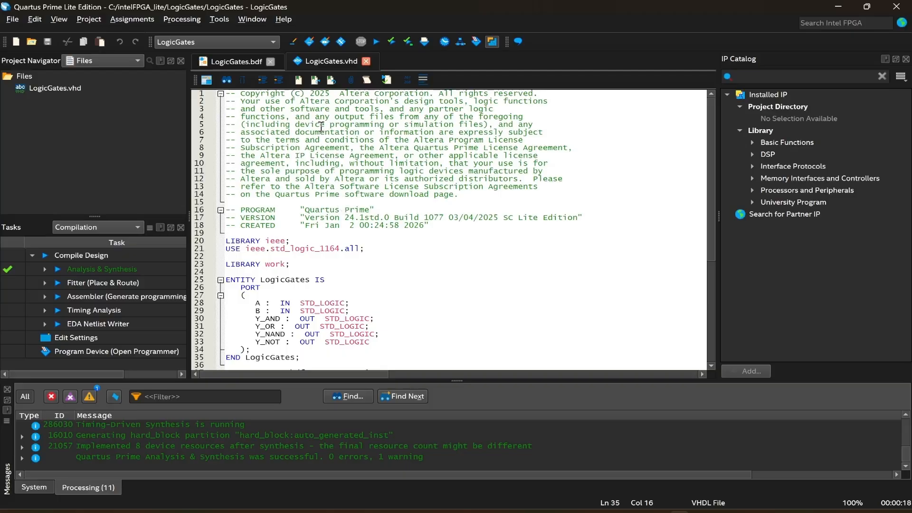
Run the Test Bench Template Writer to generate a VHDL test bench.
left_click(176, 20)
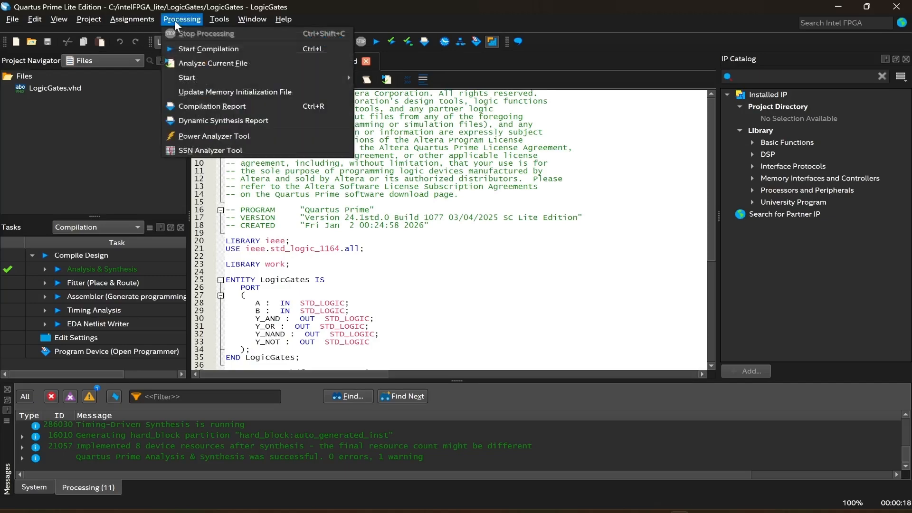
mouse_move(235, 76)
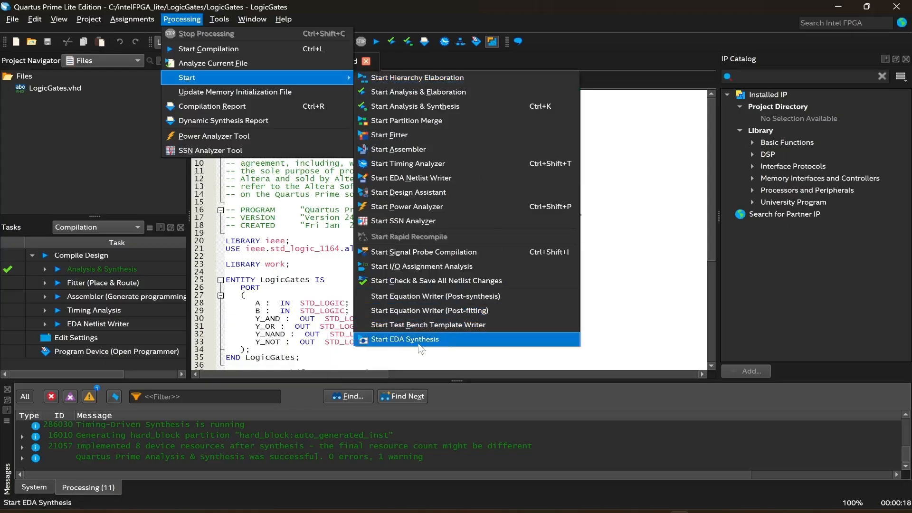
left_click(467, 324)
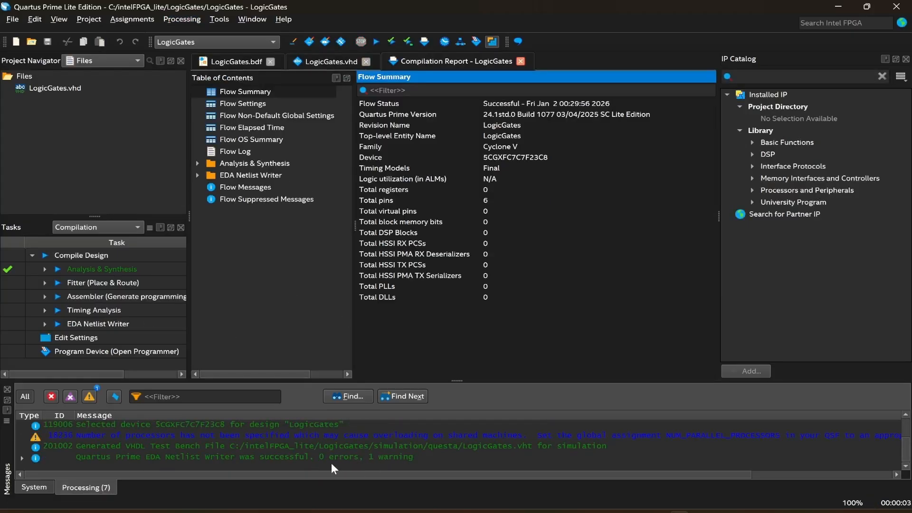
Open the generated LogicGates.vht test bench from the project's simulation/questa folder.
left_click(520, 62)
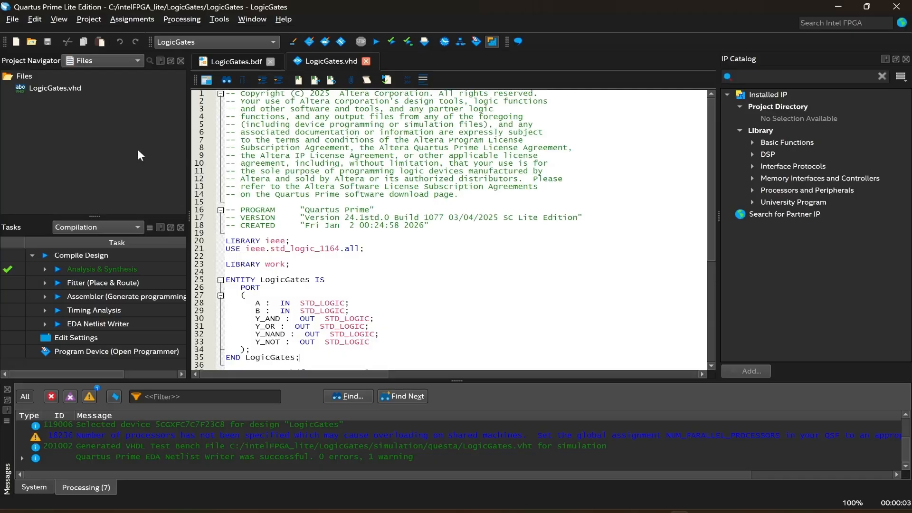
left_click(31, 42)
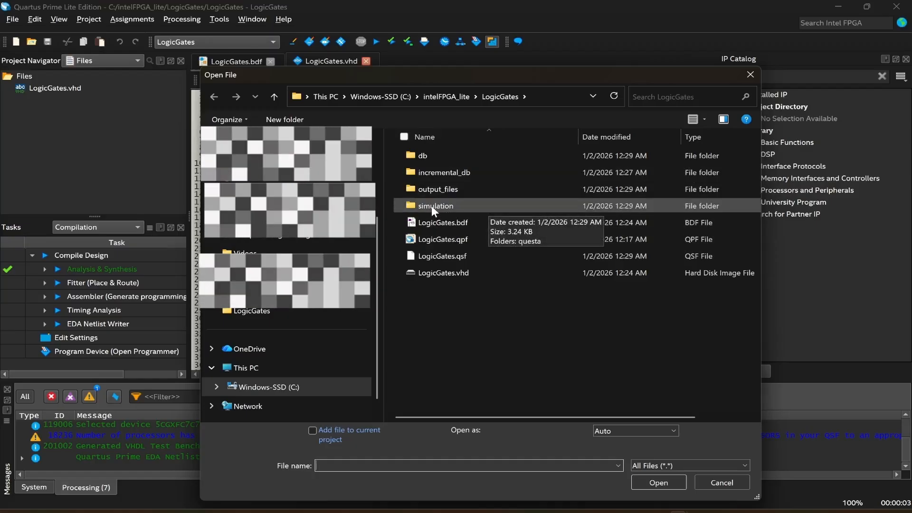
double_click(433, 206)
double_click(430, 155)
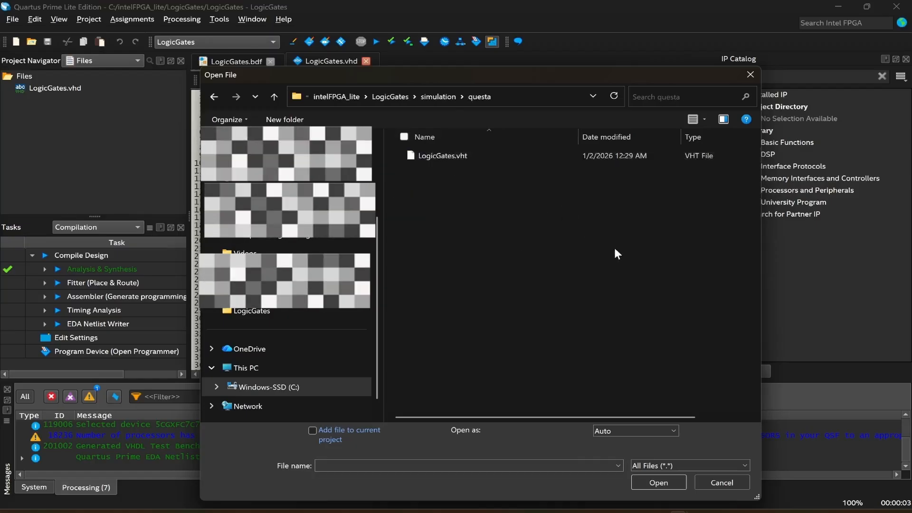
left_click(447, 155)
left_click(648, 477)
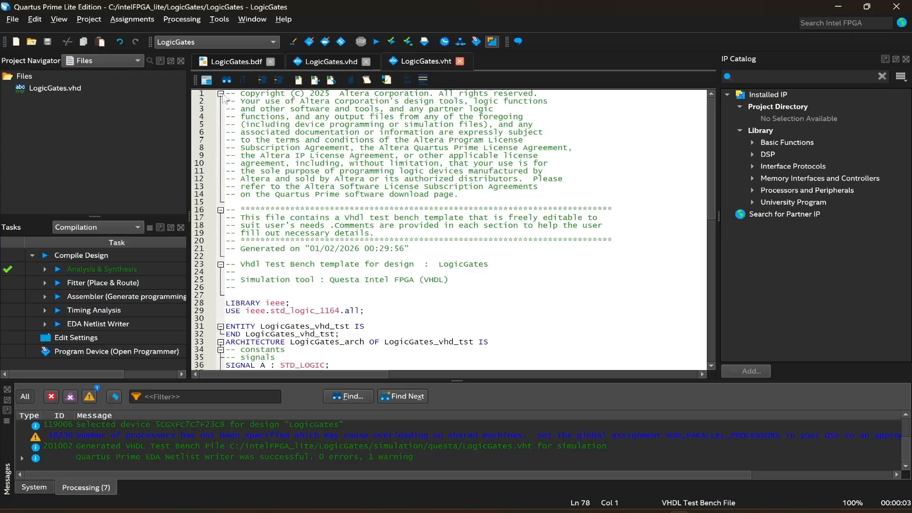
Save the test bench as a VHDL file named LogicGates_tb, adding it to the current project.
left_click(10, 21)
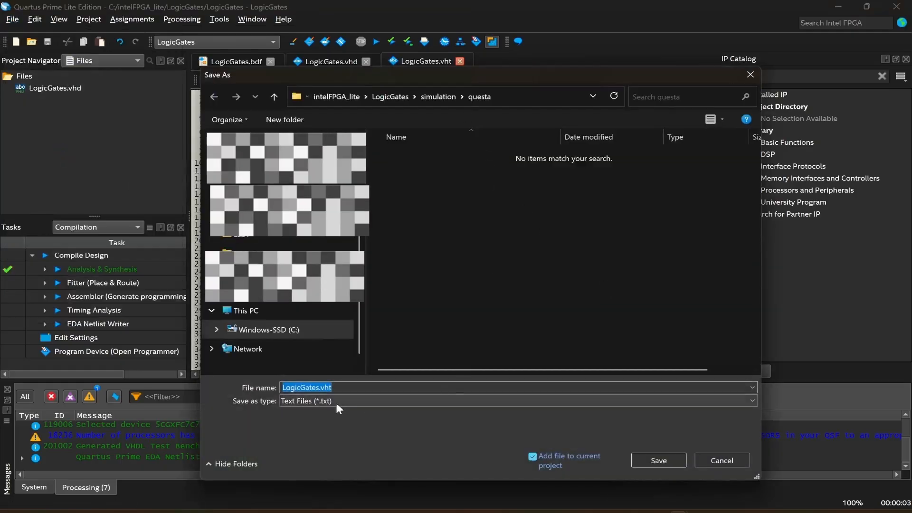
left_click(334, 401)
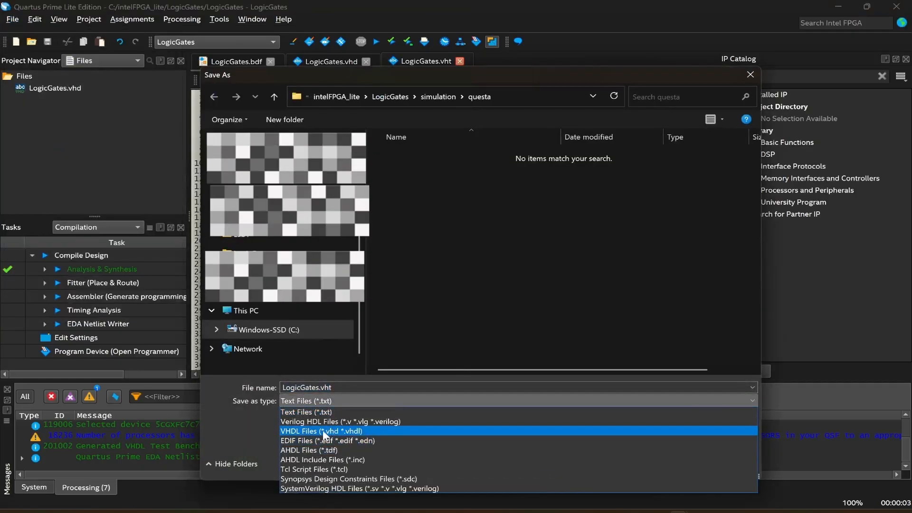
left_click(327, 430)
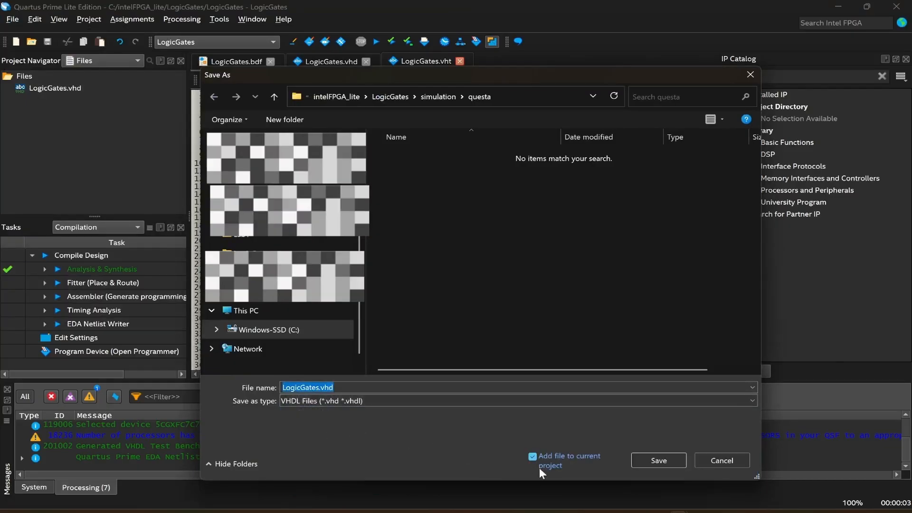
left_click(385, 387)
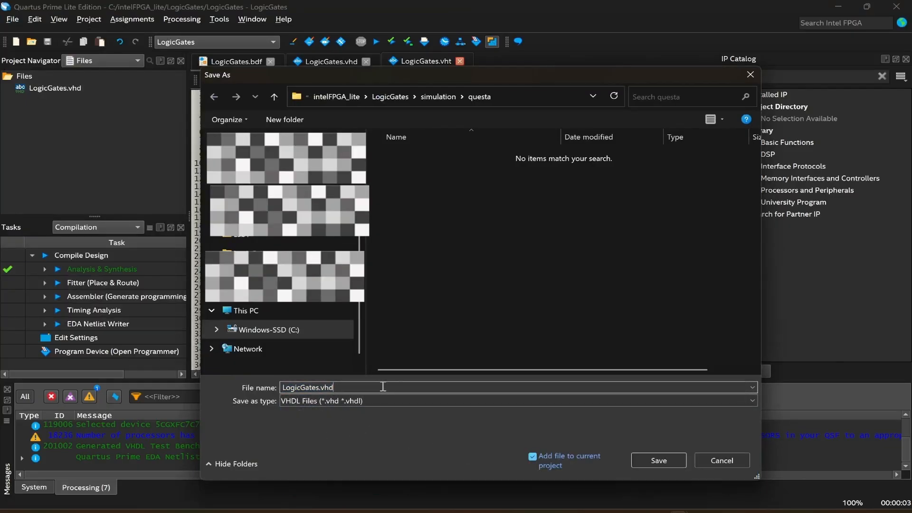
key("BackSpace")
key("BackSpace")
key("BackSpace")
key("BackSpace")
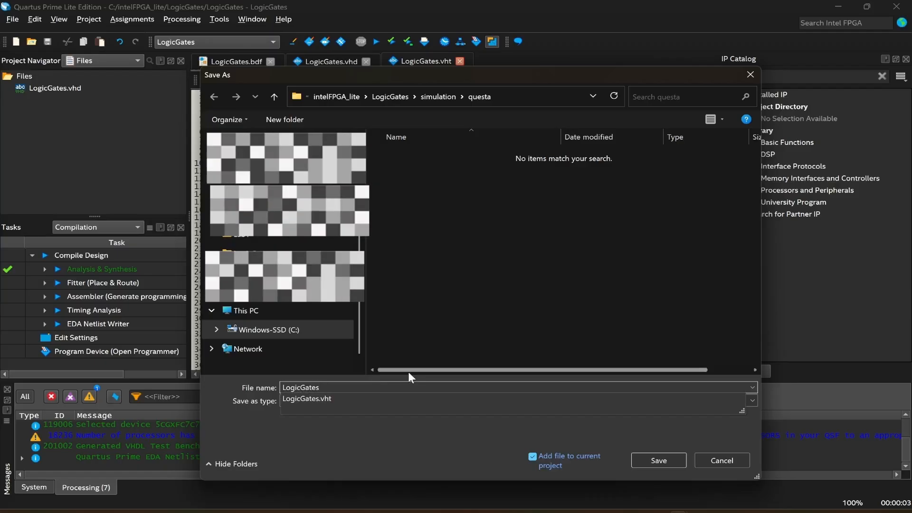
type("_tb")
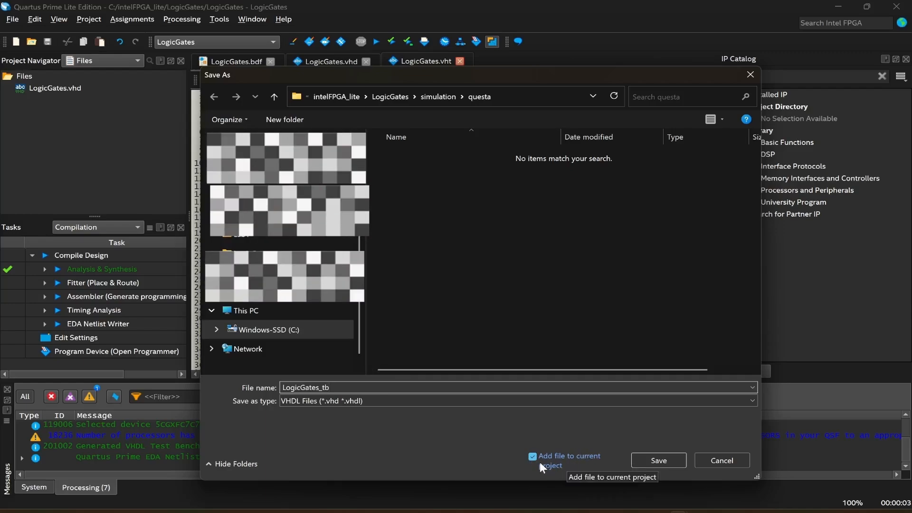
left_click(658, 460)
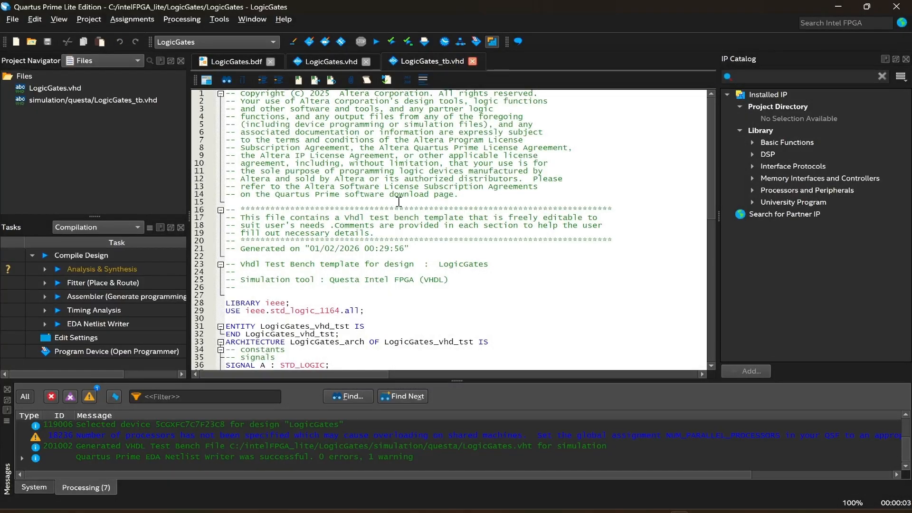
In the always process, add the first stimulus A <= '0'; B <= '0'; followed by wait 100ns;.
scroll(363, 210, "down", 7)
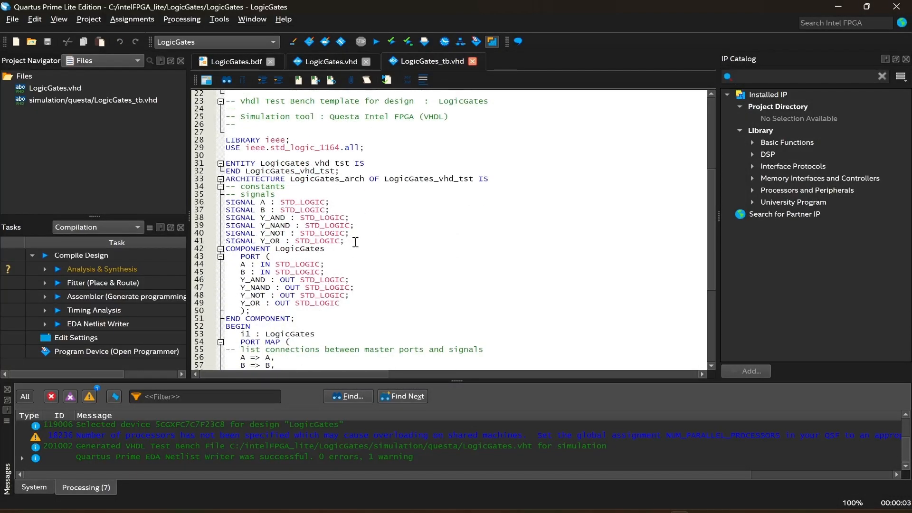
left_click_drag(354, 242, 300, 243)
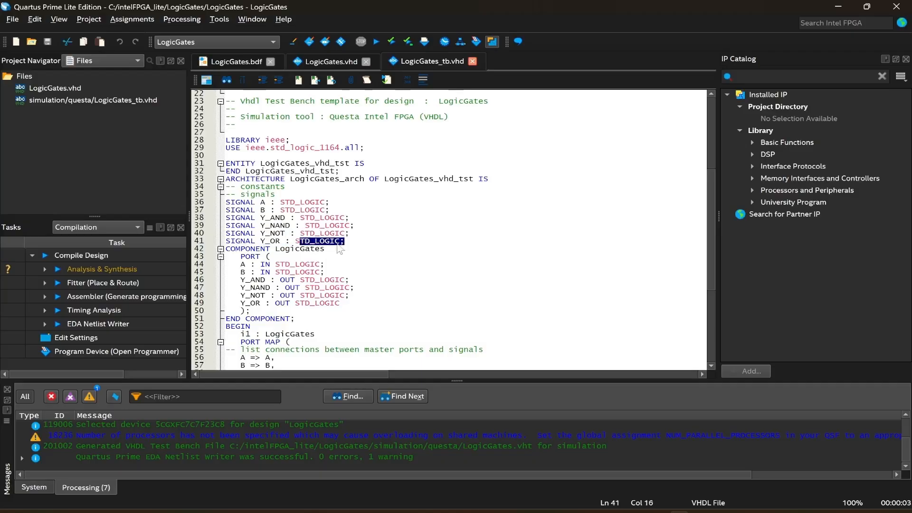
scroll(342, 247, "down", 3)
scroll(305, 250, "down", 4)
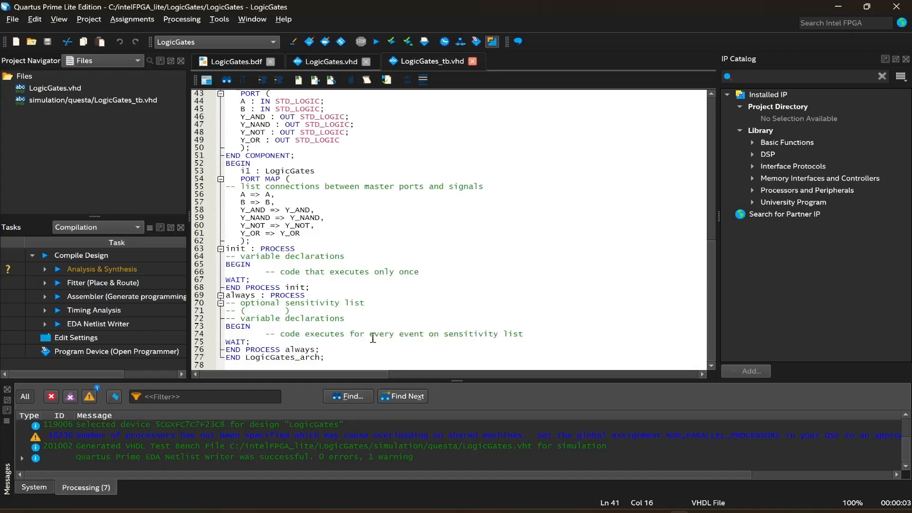
left_click(529, 334)
key("Return")
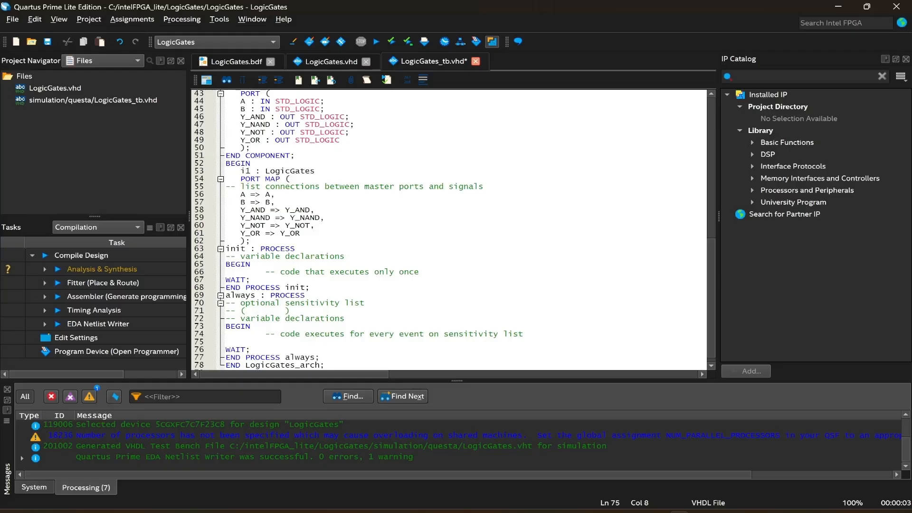
key("alt+Tab")
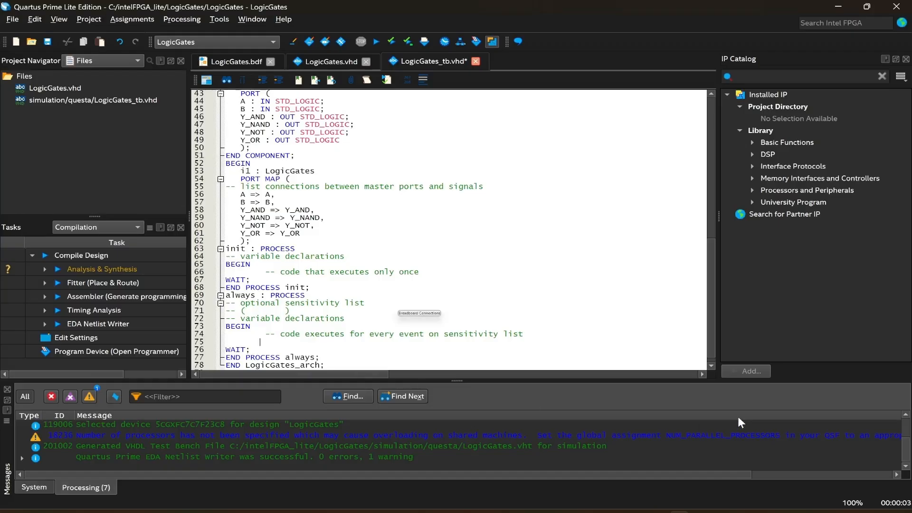
key("alt+Tab")
type("A <= '0'; B <")
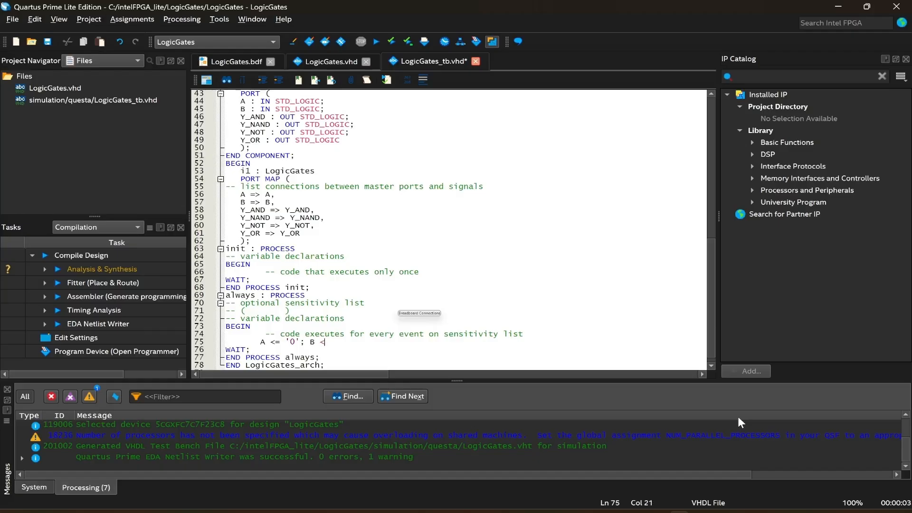
type("= '0';")
key("Return")
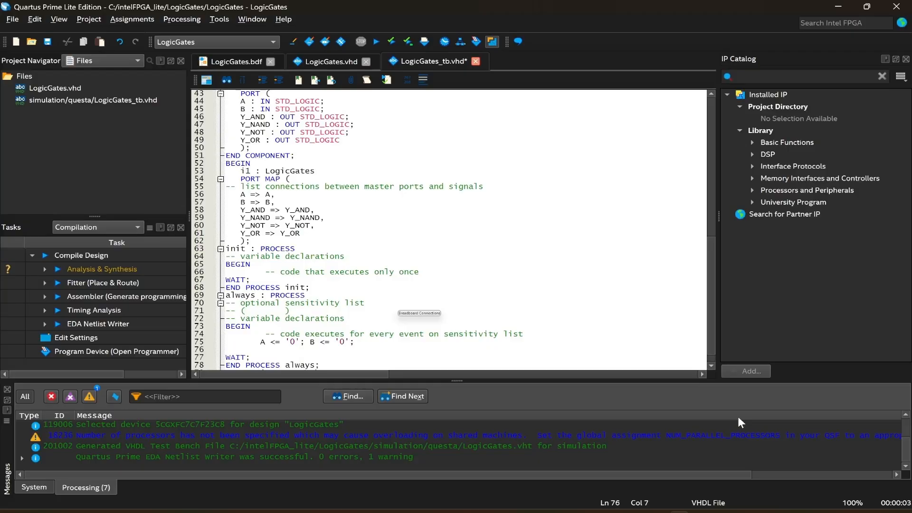
type("wait 100ns;")
key("Return")
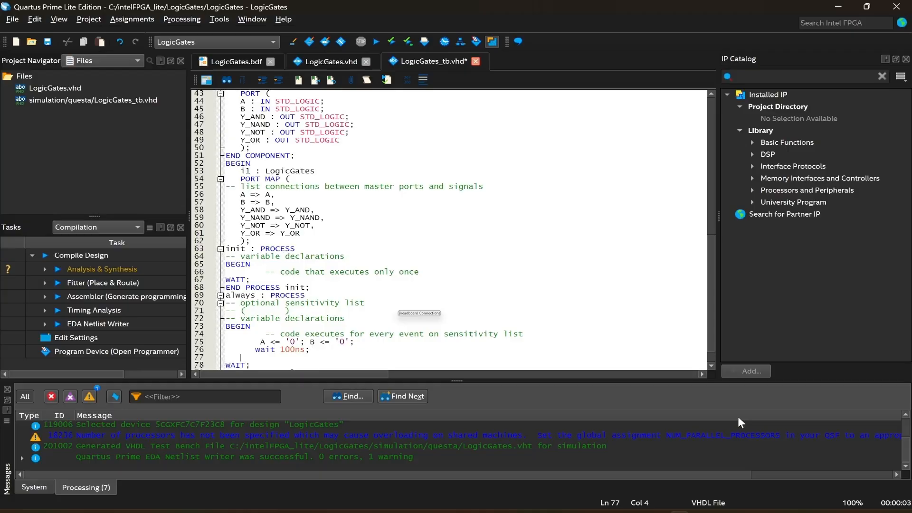
Duplicate the stimulus lines and set the second case to A <= '0'; B <= '1';.
left_click_drag(310, 350, 260, 342)
key("ctrl+c")
left_click(304, 357)
key("ctrl+v")
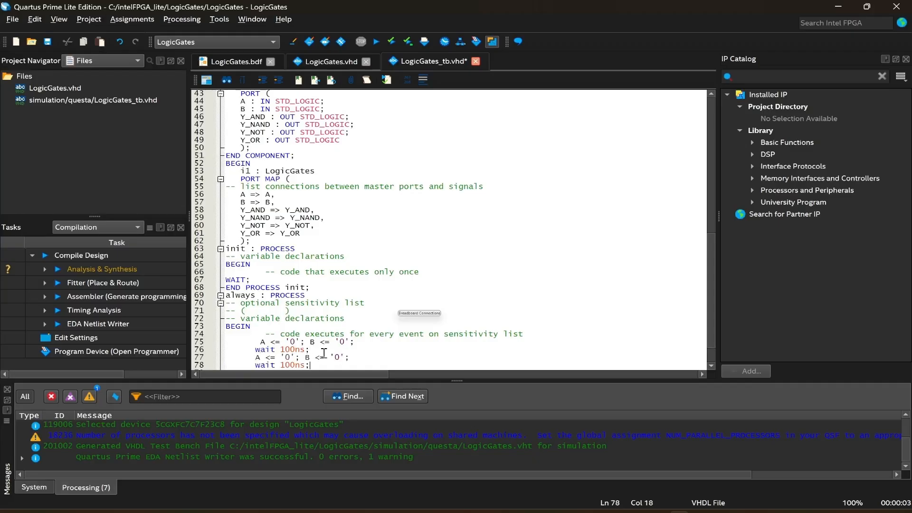
scroll(371, 342, "down", 1)
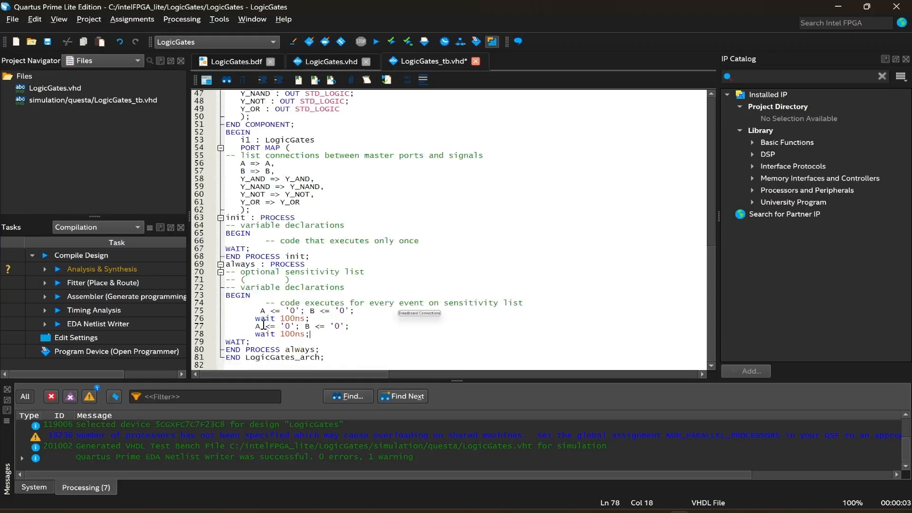
double_click(337, 327)
type("1")
left_click(311, 337)
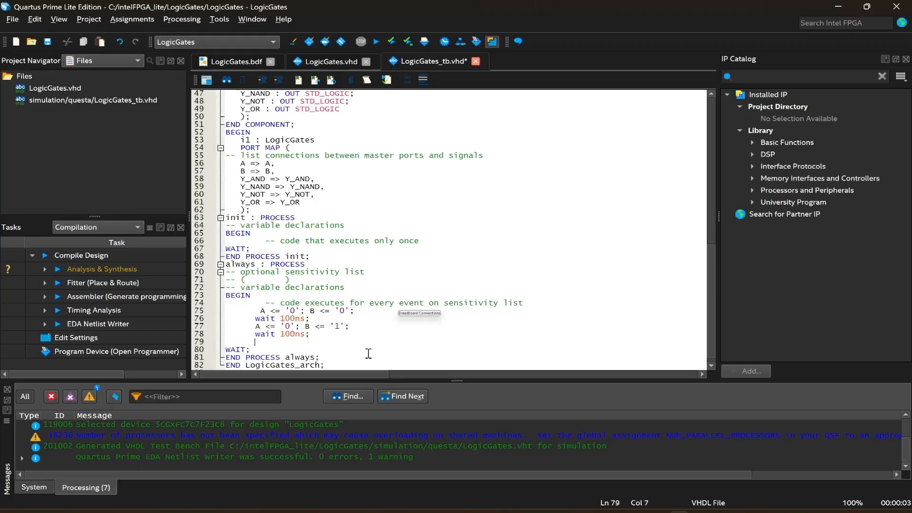
Paste another stimulus block and set the third case to A <= '1'; B <= '0';.
key("Return")
key("ctrl+v")
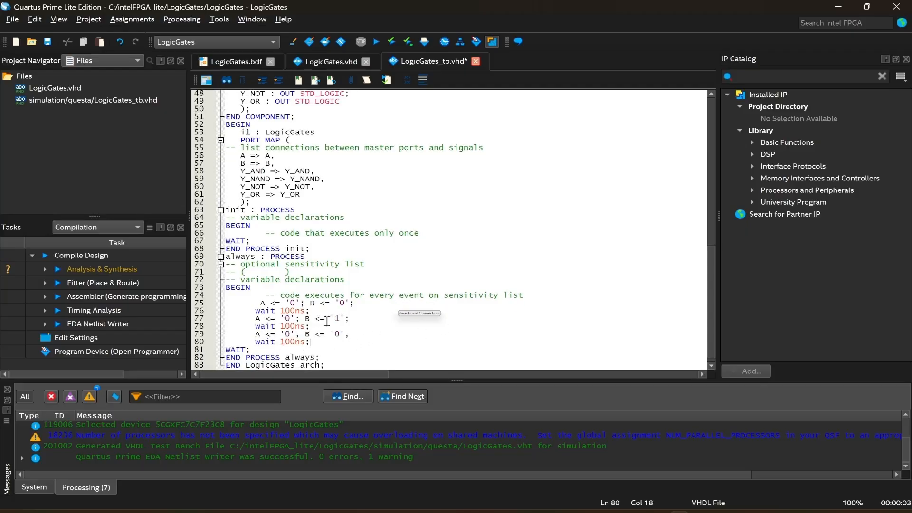
left_click(289, 334)
key("BackSpace")
type("1")
Paste a fourth stimulus block and set it to A <= '1'; B <= '1';.
left_click(313, 343)
key("Return")
key("ctrl+v")
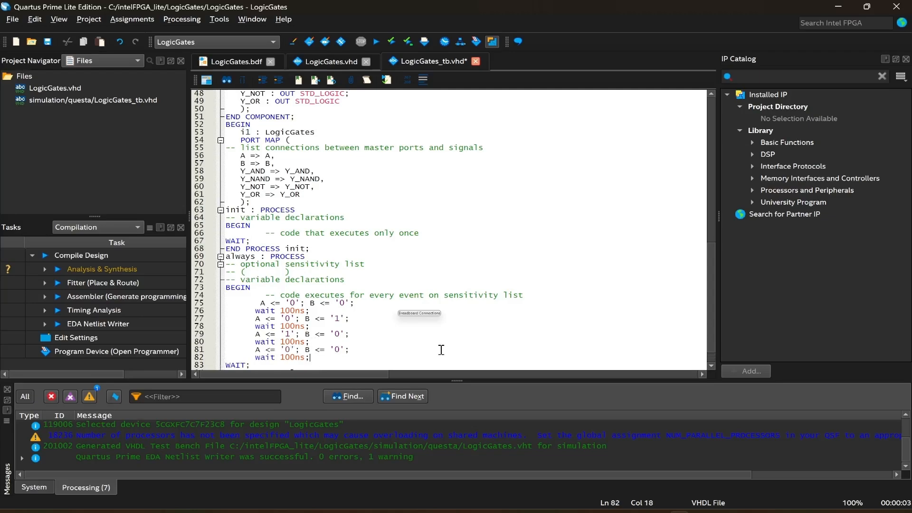
left_click(290, 350)
scroll(356, 289, "down", 1)
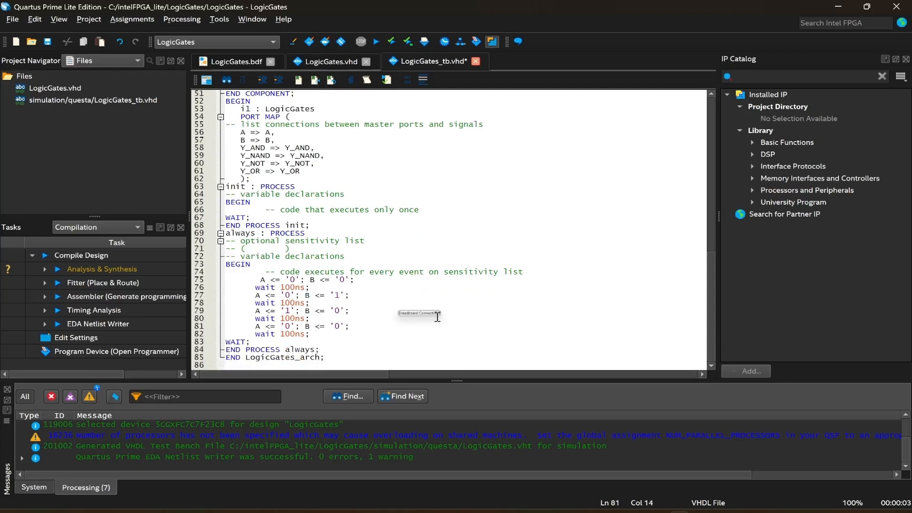
key("BackSpace")
type("1")
left_click(340, 319)
left_click(344, 327)
key("BackSpace")
type("1")
Save the test bench and remove the extra indentation from the first stimulus line.
left_click(13, 20)
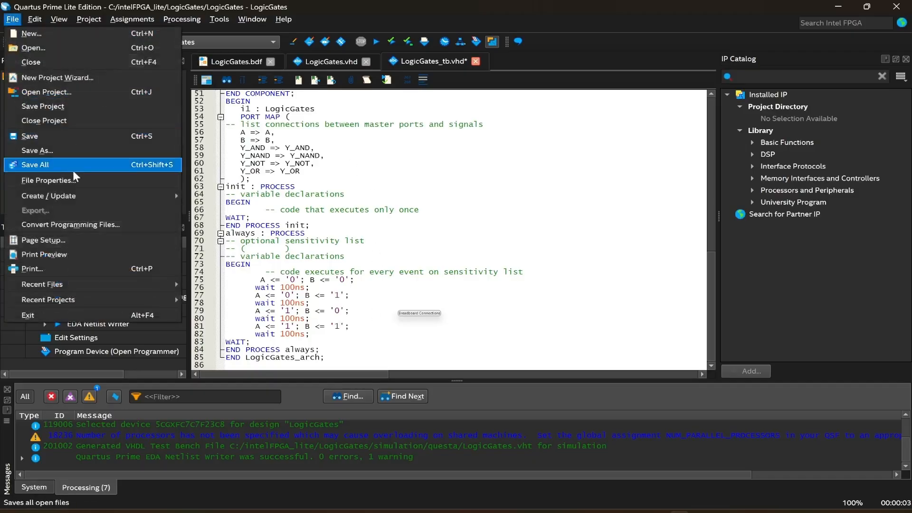
left_click(30, 136)
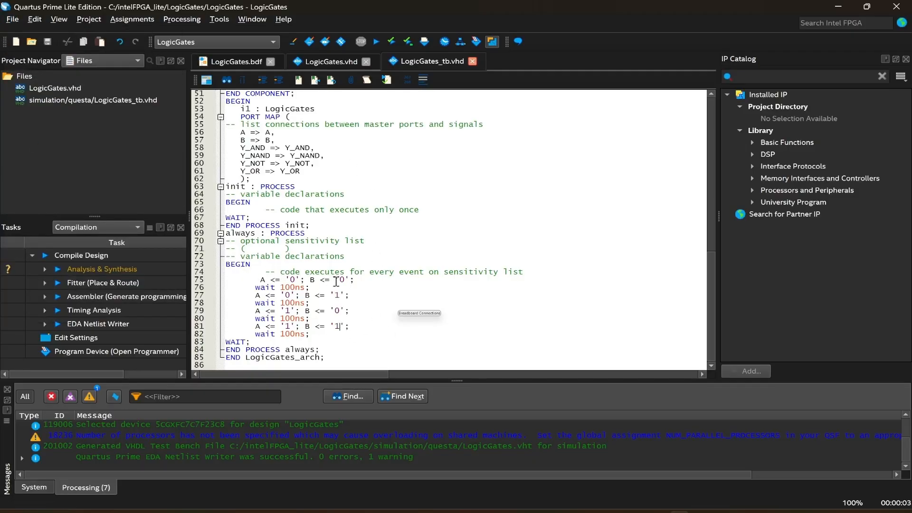
left_click(261, 280)
key("BackSpace")
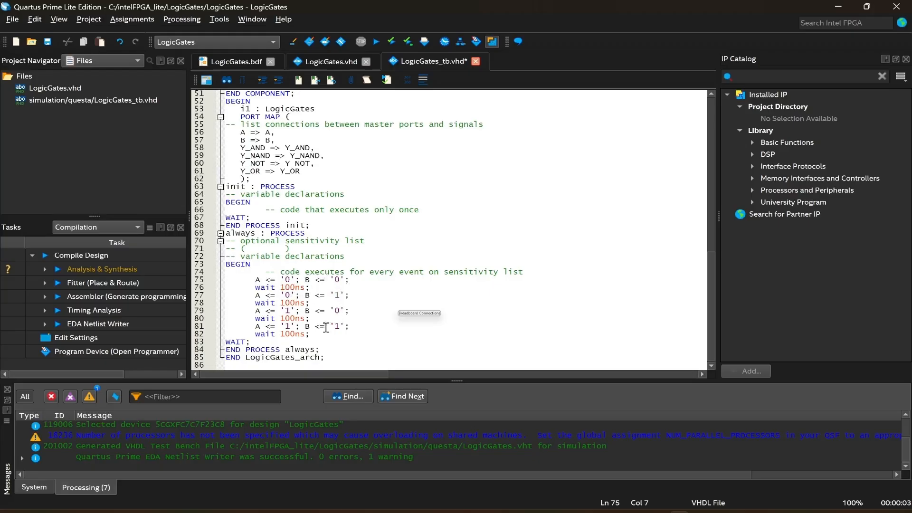
key("ctrl+s")
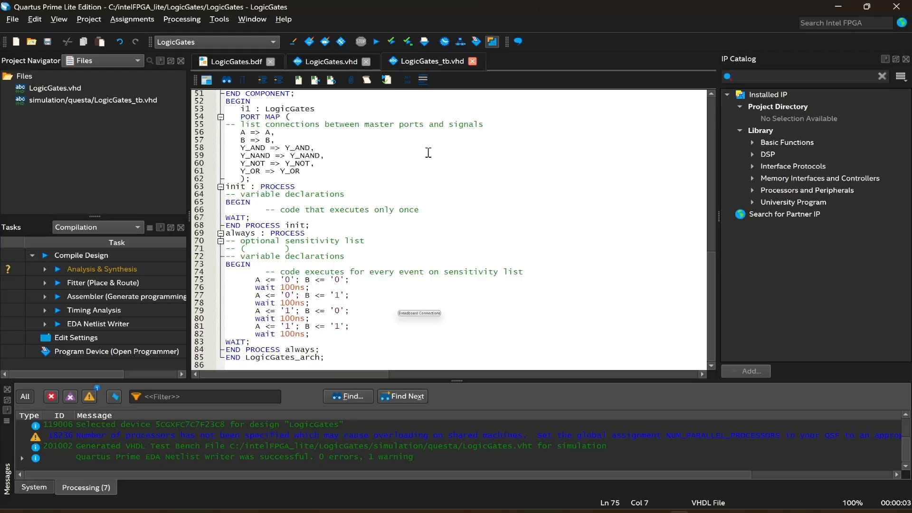
Run Analysis & Synthesis on the project and close the compilation report.
left_click(408, 42)
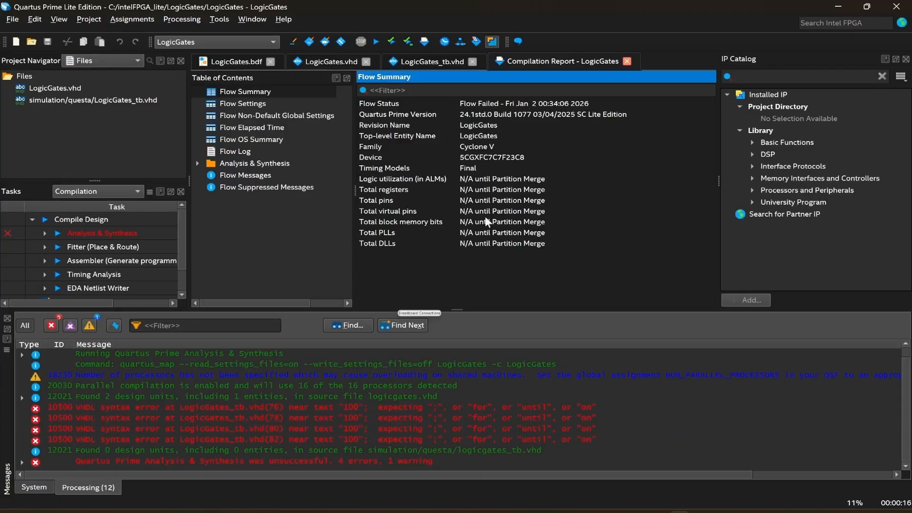
left_click(627, 61)
Change each of the four wait statements to wait for 100ns; and save the test bench.
left_click(521, 273)
scroll(310, 258, "down", 7)
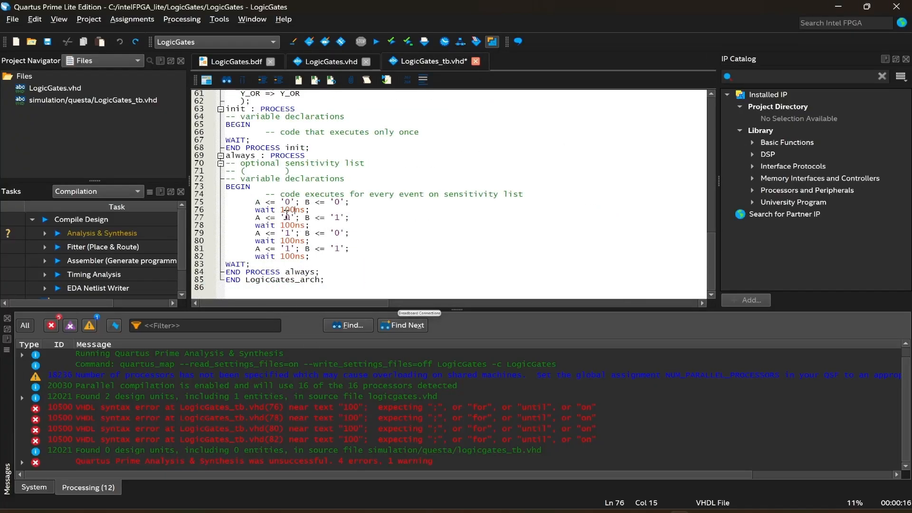
left_click(280, 210)
type("for")
key("Down")
key("Down")
key("Left")
key("Left")
key("Left")
key("Left")
type("for")
key("Down")
key("Down")
key("Left")
key("Left")
key("Left")
key("Left")
type("for")
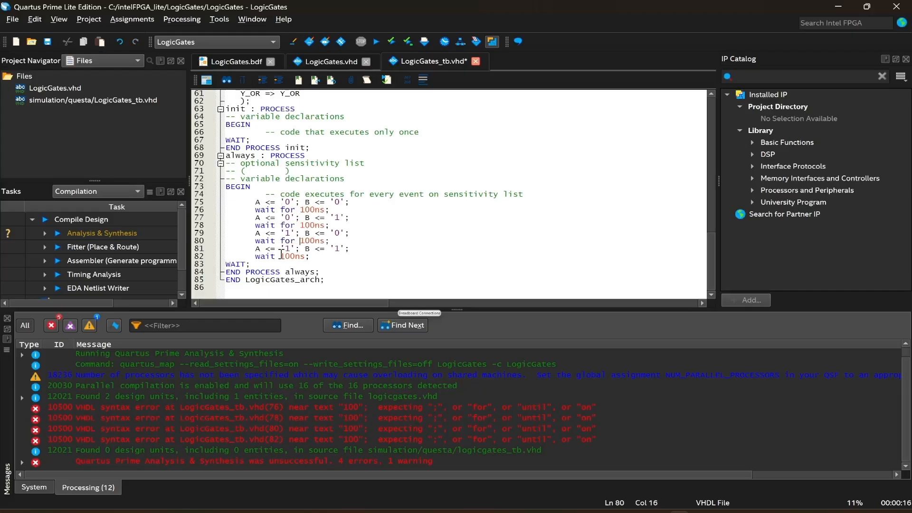
key("Down")
key("Down")
key("Left")
key("Left")
key("Left")
key("Left")
type("for")
key("ctrl+s")
Clear the messages and rerun Analysis & Synthesis, reloading the changed test bench file.
right_click(609, 439)
left_click(666, 314)
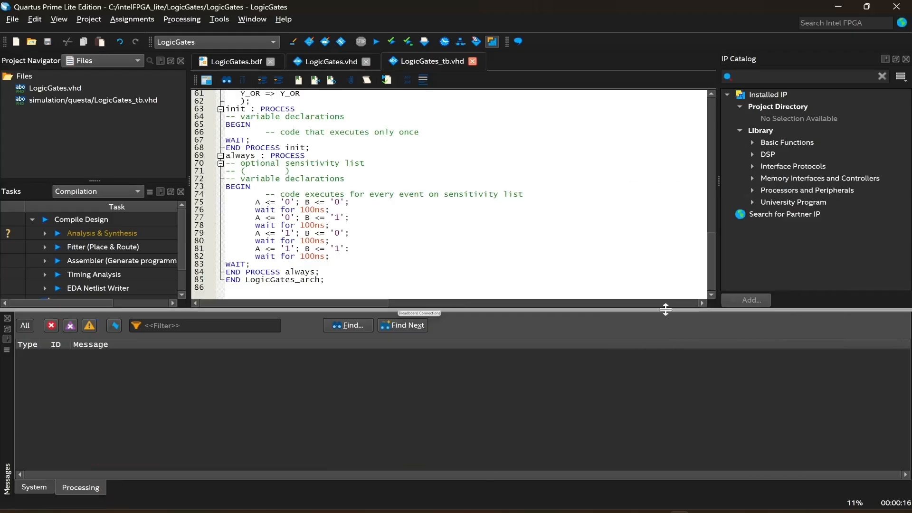
left_click(408, 42)
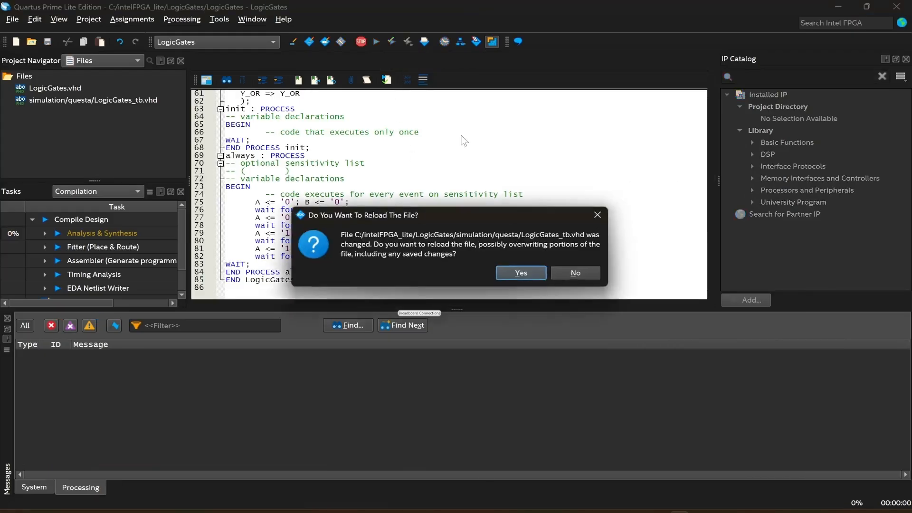
left_click(522, 270)
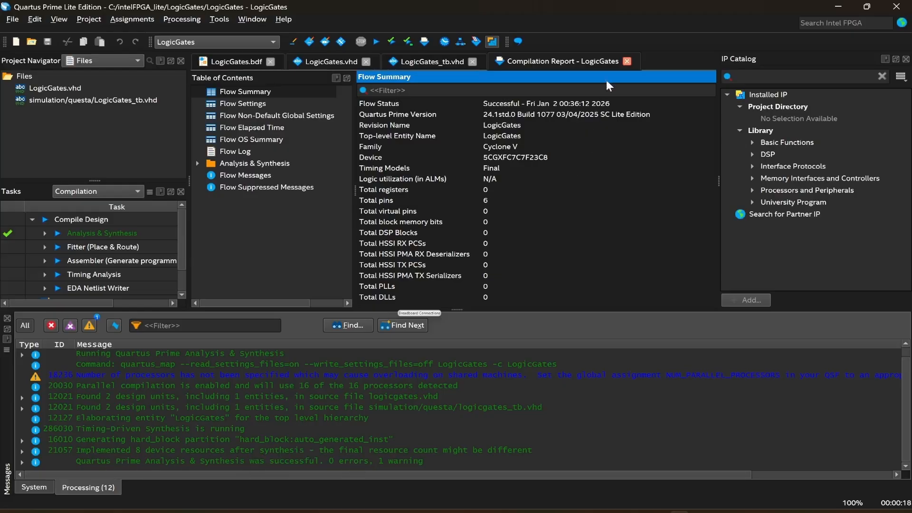
Close the compilation report and scroll through the finished test bench code to review it.
left_click(627, 61)
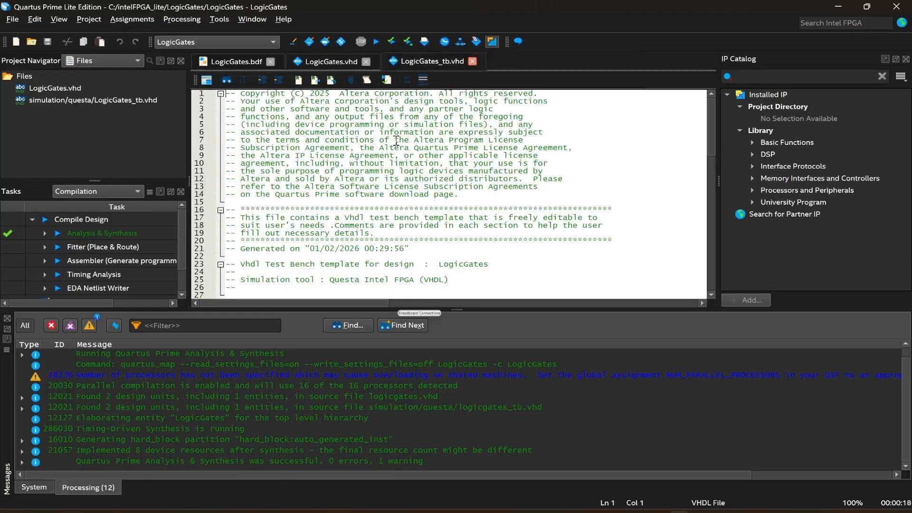
scroll(392, 167, "down", 15)
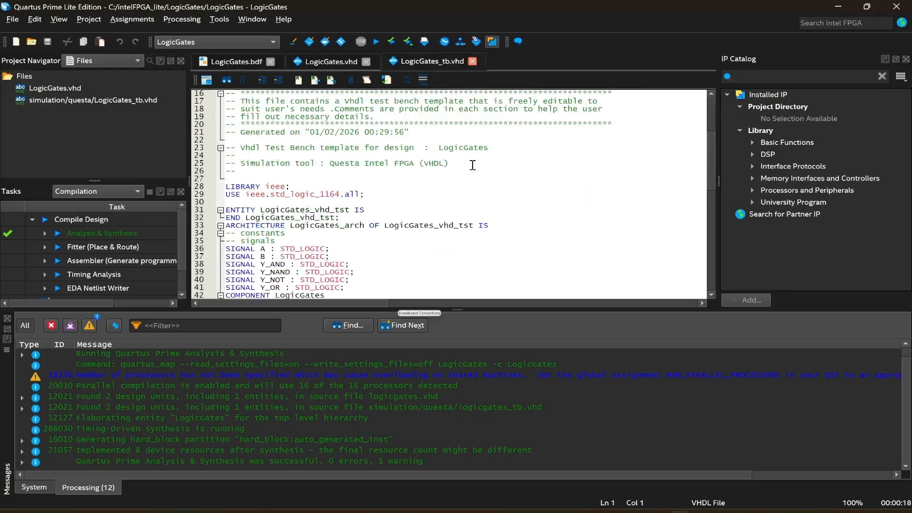
scroll(383, 155, "down", 5)
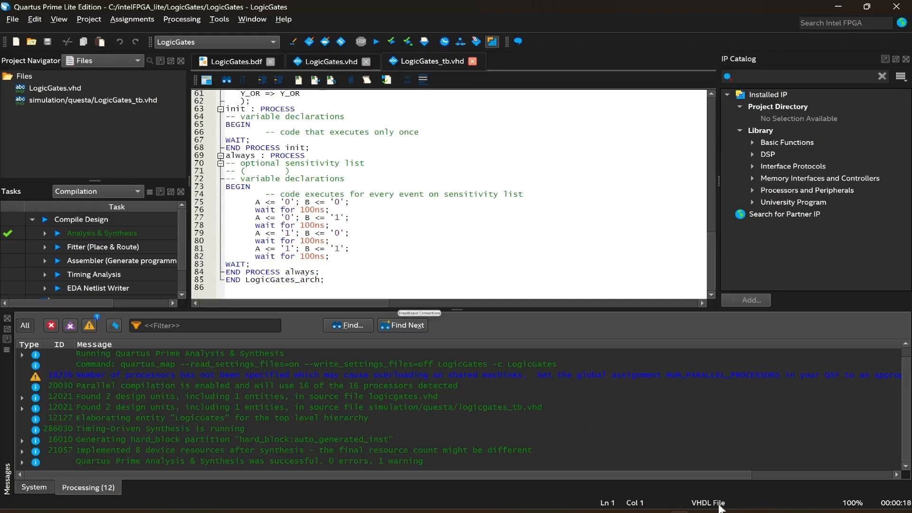
Switch to Vivado and start the Create Project wizard.
left_click(636, 478)
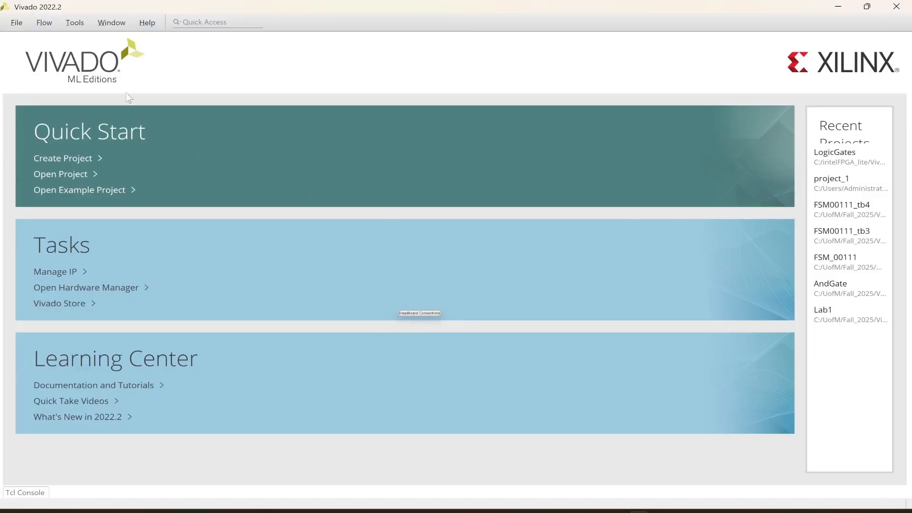
left_click(75, 159)
left_click(631, 439)
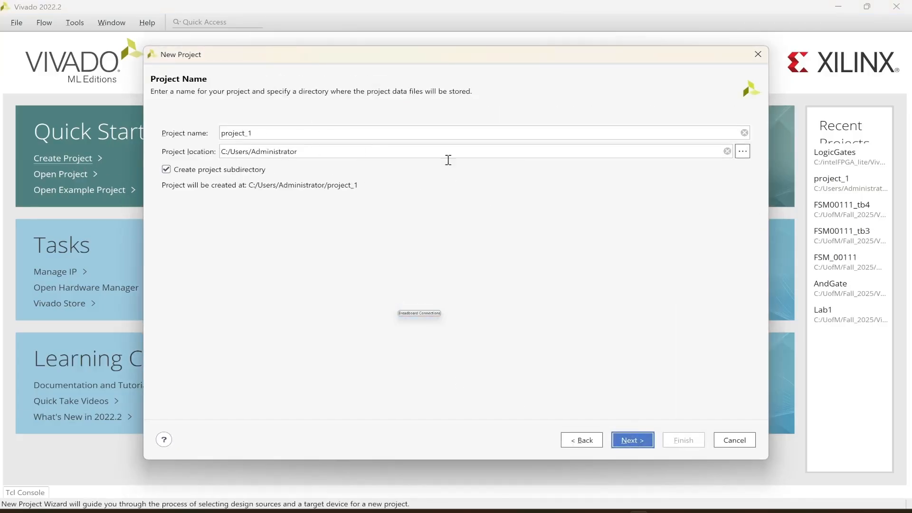
Set the project location to a new folder LogicGates_Vivado created inside C:/intelFPGA_lite.
left_click(742, 152)
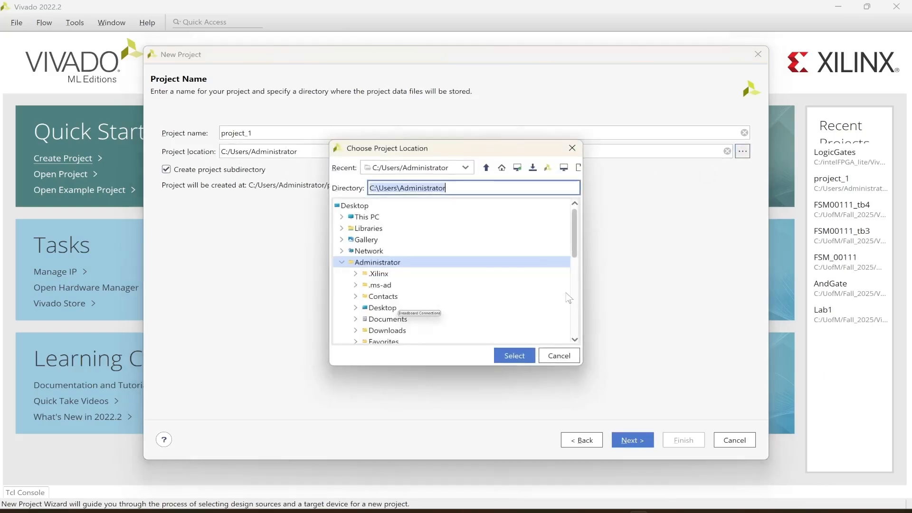
left_click(342, 217)
scroll(397, 257, "down", 2)
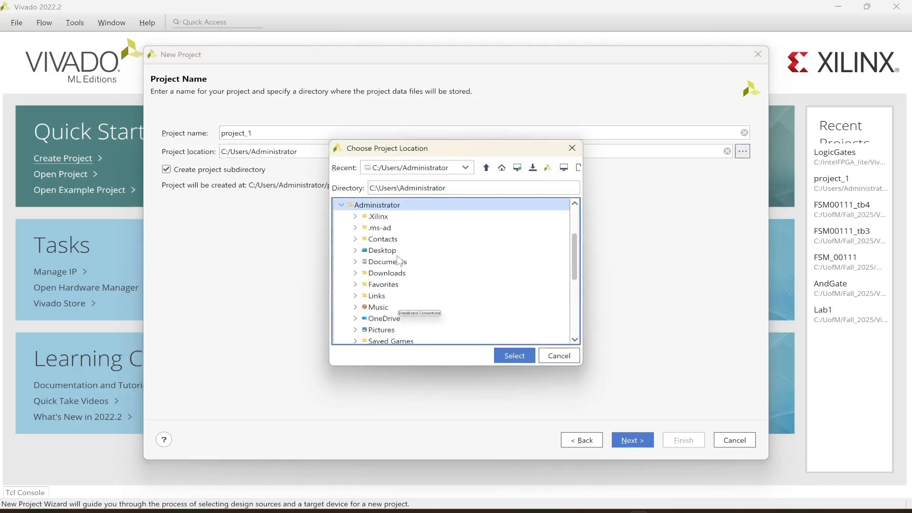
scroll(395, 256, "up", 2)
left_click(356, 229)
scroll(427, 256, "down", 2)
scroll(451, 261, "up", 2)
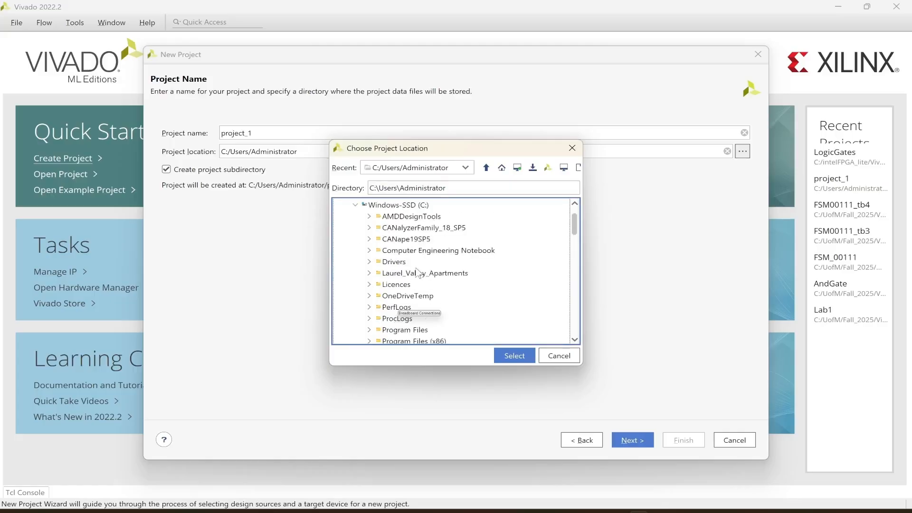
scroll(454, 261, "down", 2)
scroll(446, 261, "down", 6)
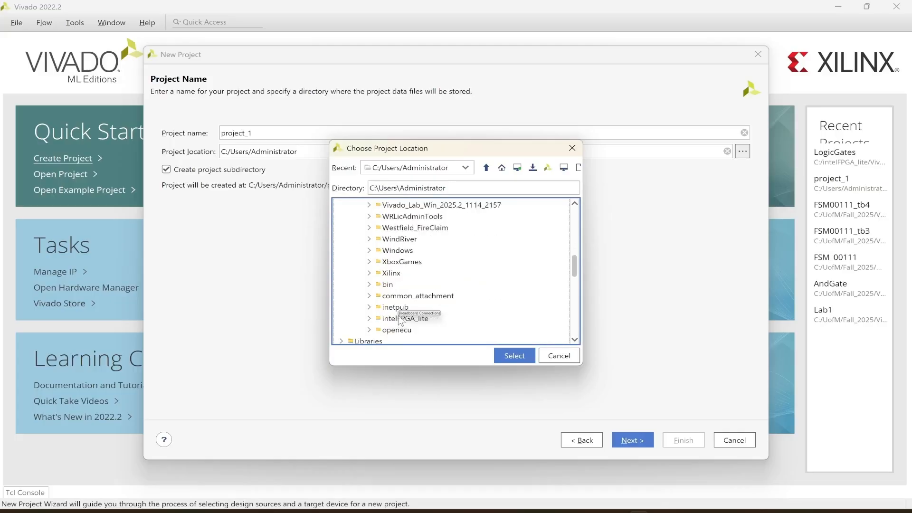
scroll(399, 318, "down", 1)
left_click(369, 284)
scroll(401, 300, "down", 1)
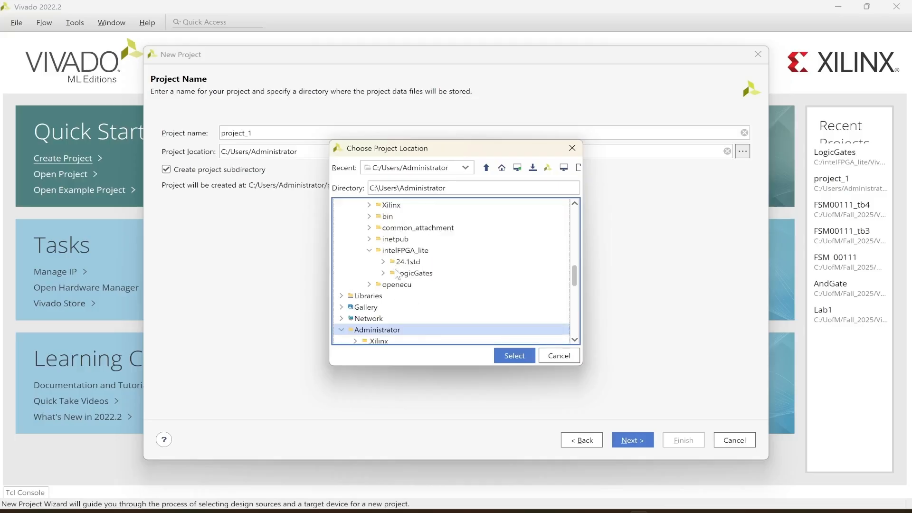
left_click(406, 250)
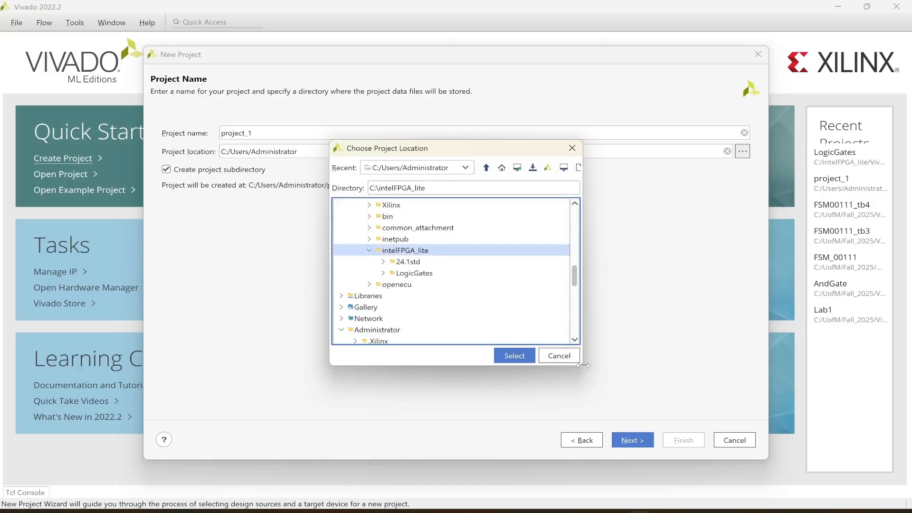
left_click_drag(584, 365, 722, 377)
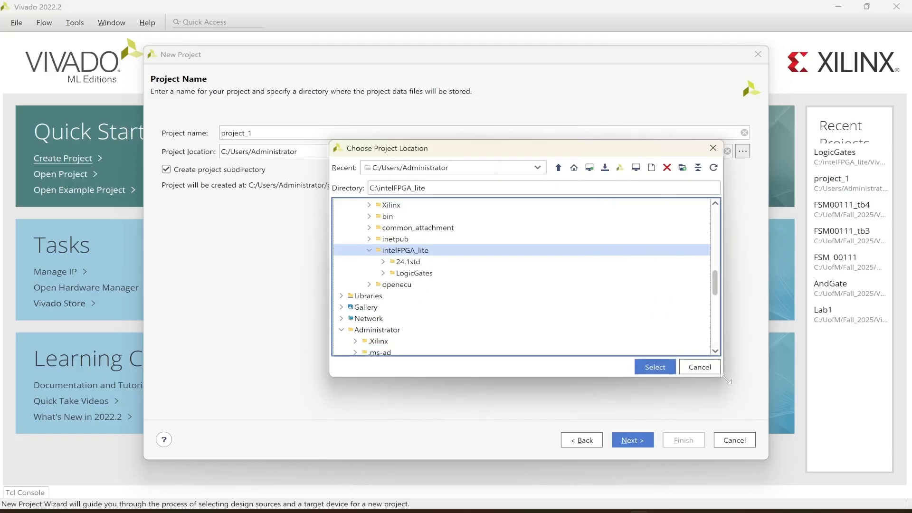
left_click(683, 167)
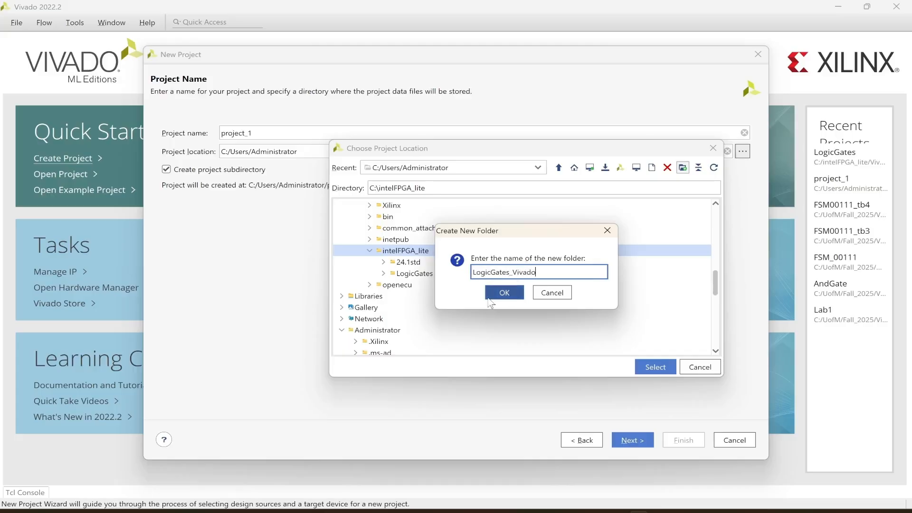
left_click(513, 294)
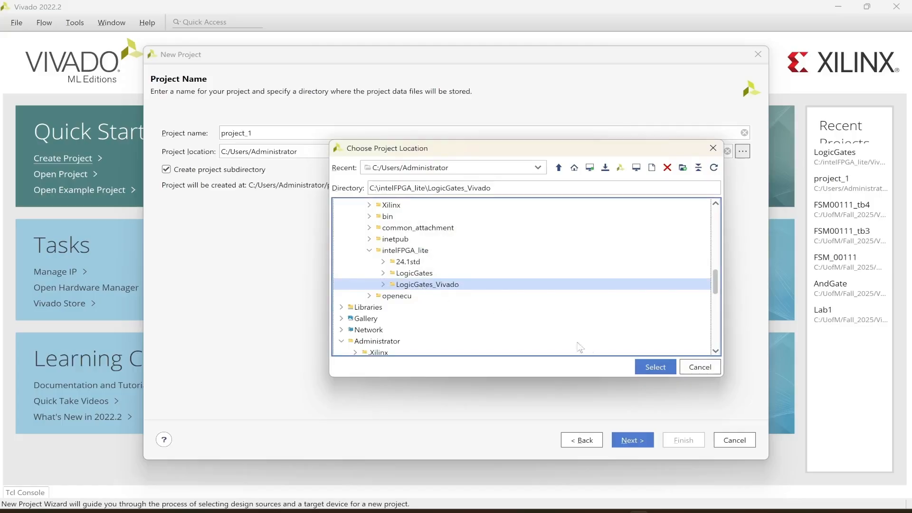
left_click(641, 368)
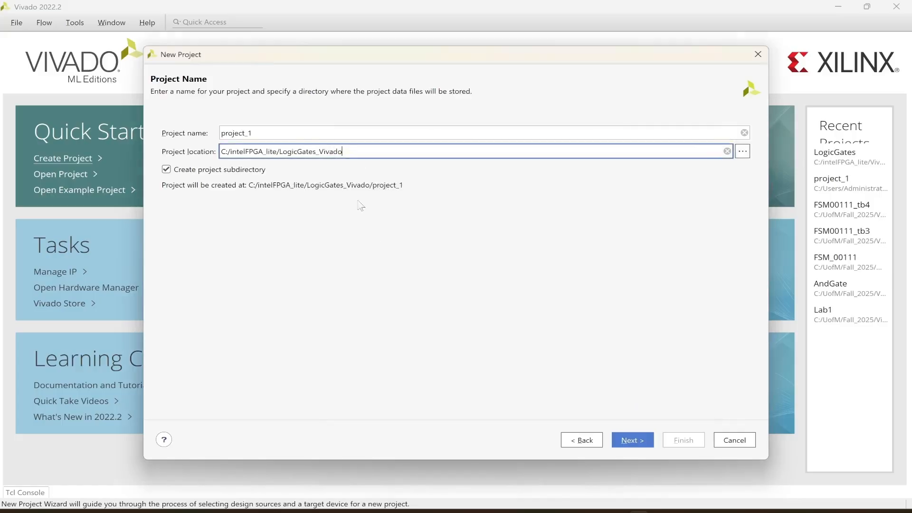
Name the project LogicGates and continue the wizard.
left_click_drag(275, 133, 74, 131)
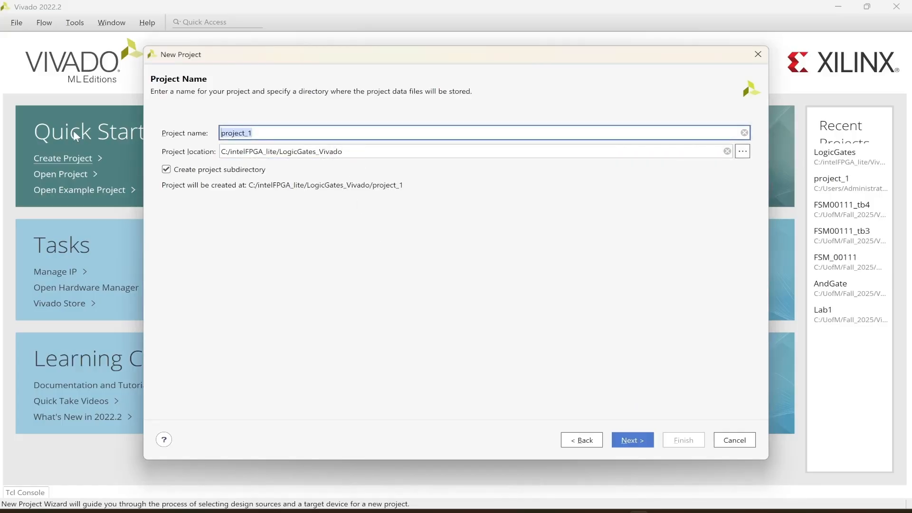
type("LogicGates")
left_click(634, 440)
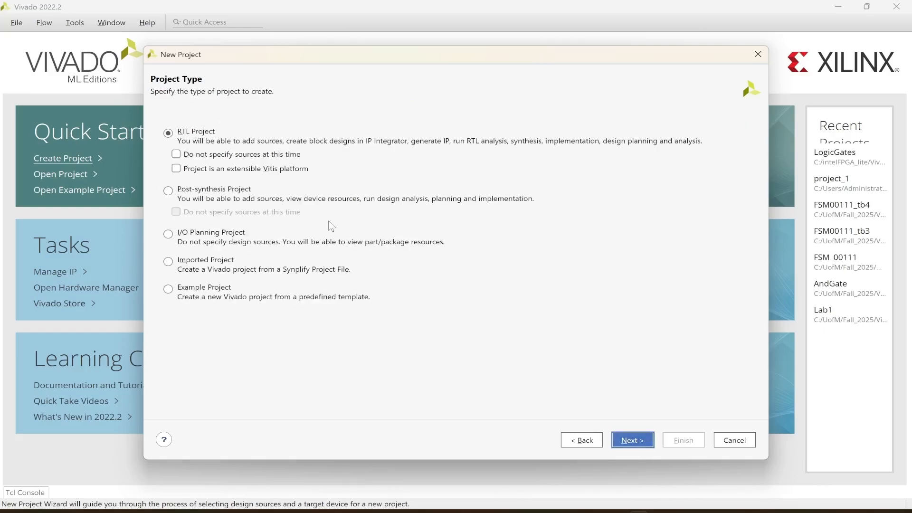
Finish creating an RTL project with no sources or constraints and the default part xc7vx485tffg1157-1.
left_click(632, 439)
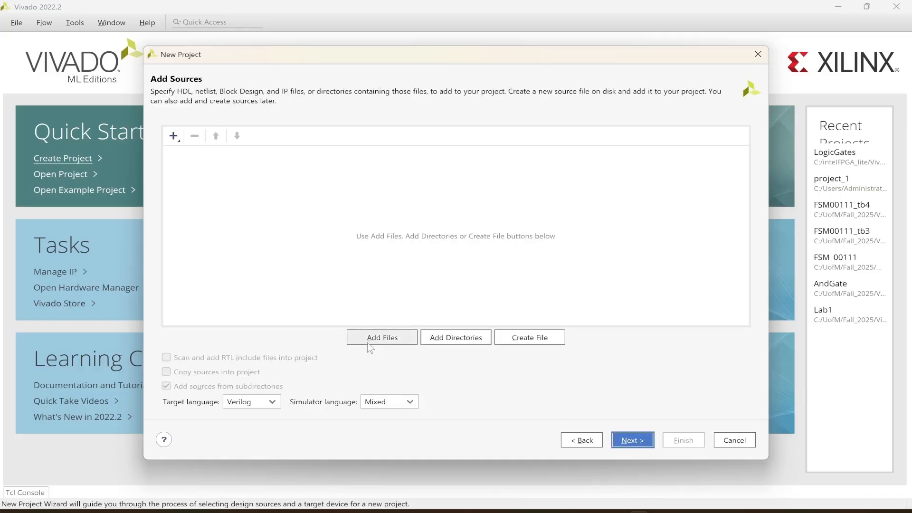
left_click(632, 442)
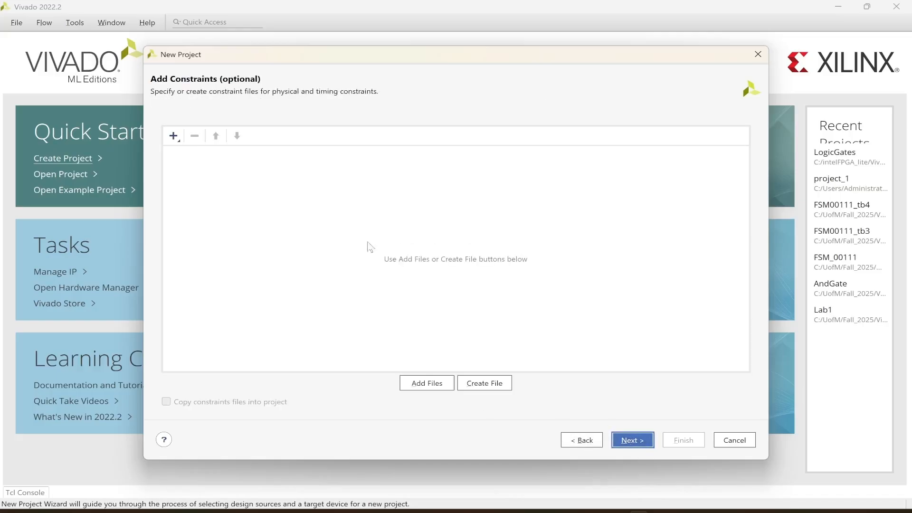
left_click(634, 440)
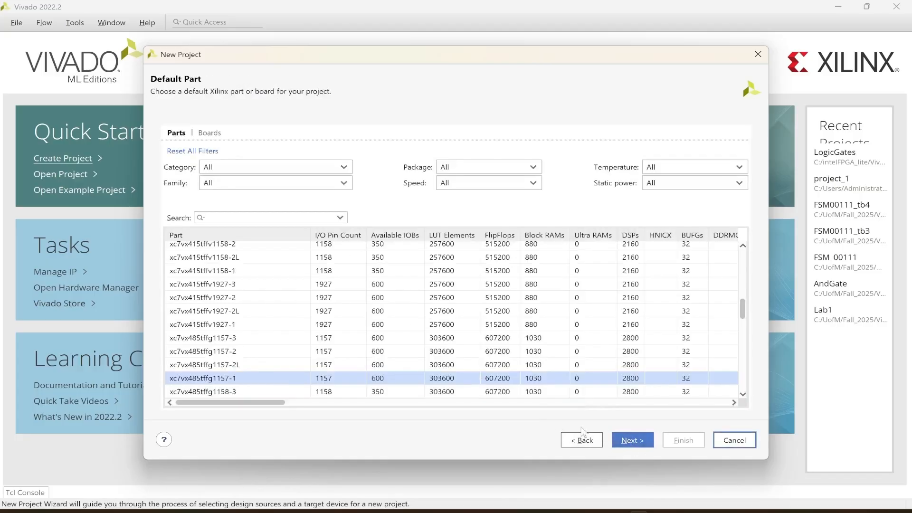
left_click(634, 439)
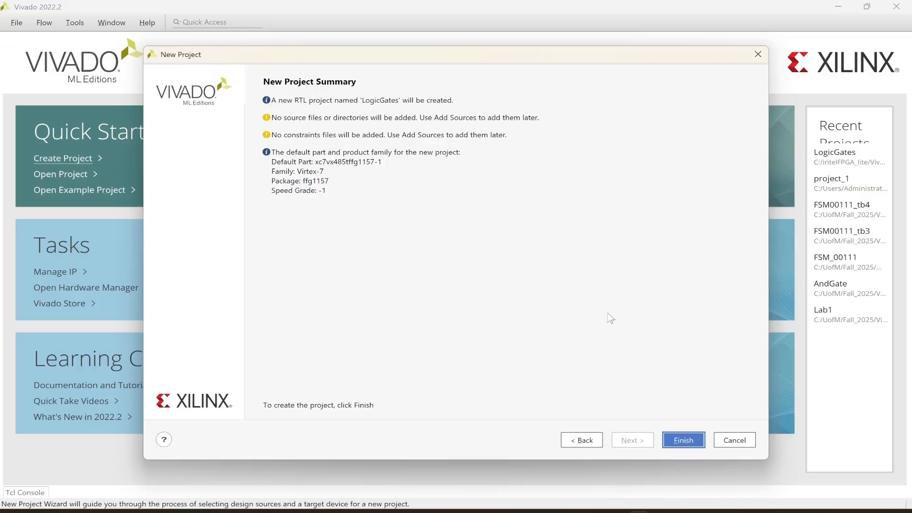
left_click(683, 440)
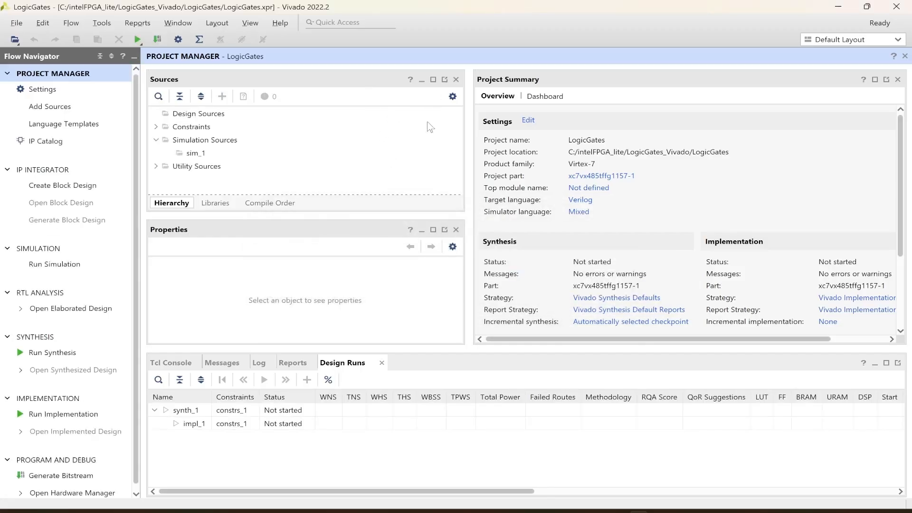
Open Add Sources for the sim_1 simulation set, choosing to add or create simulation sources.
left_click(196, 154)
right_click(196, 155)
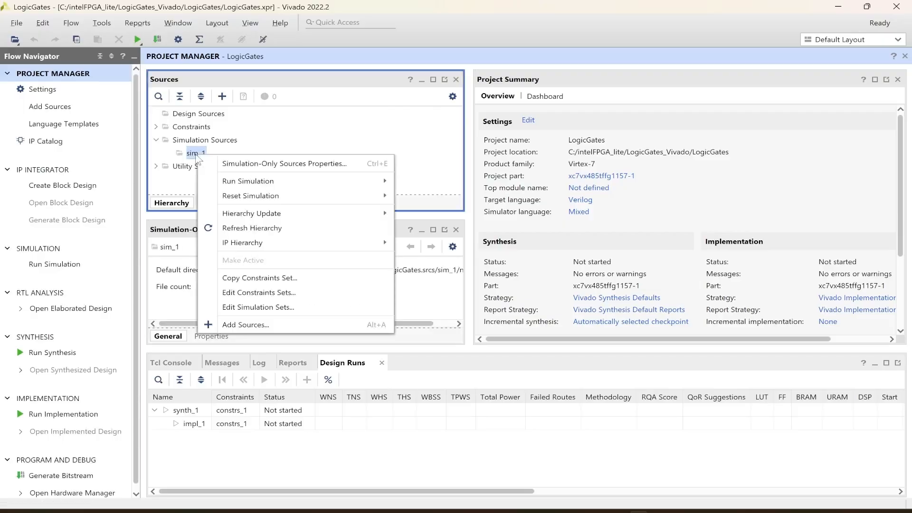
left_click(245, 325)
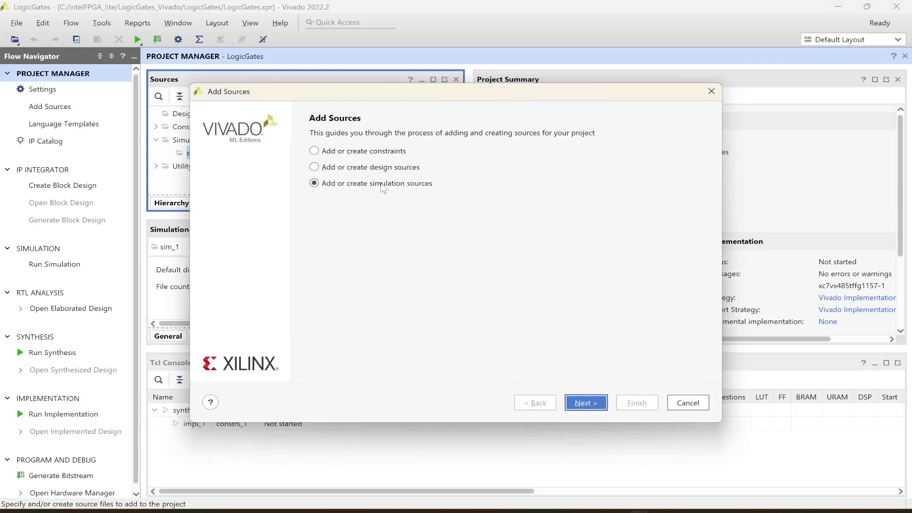
left_click(587, 404)
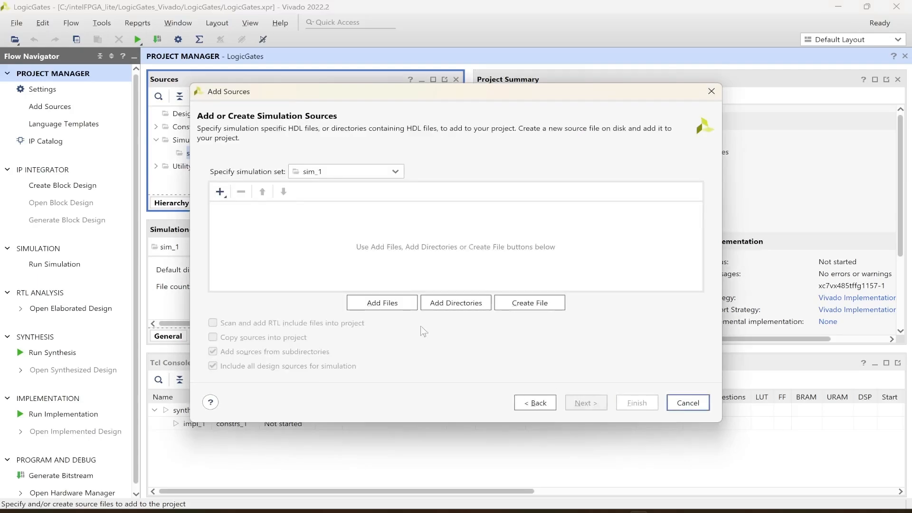
Add LogicGates.vhd from the C:/intelFPGA_lite/LogicGates folder as a simulation source.
left_click(388, 304)
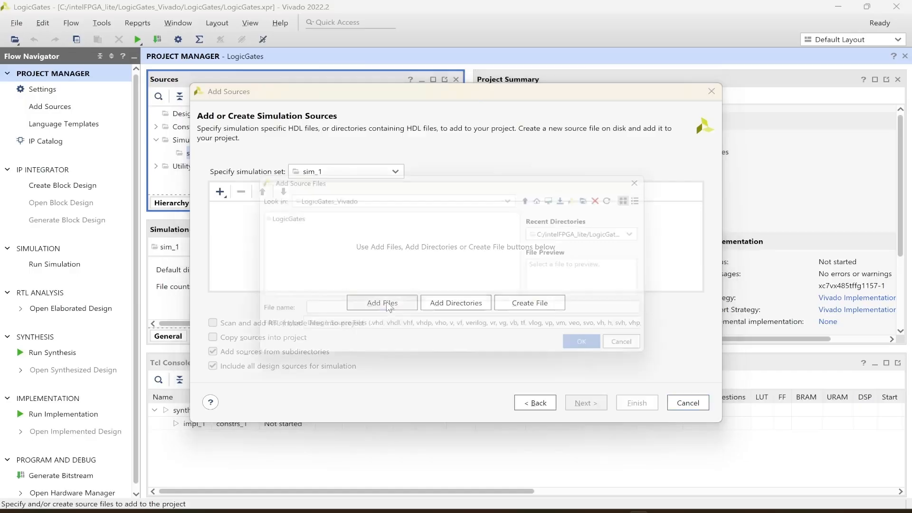
left_click(537, 196)
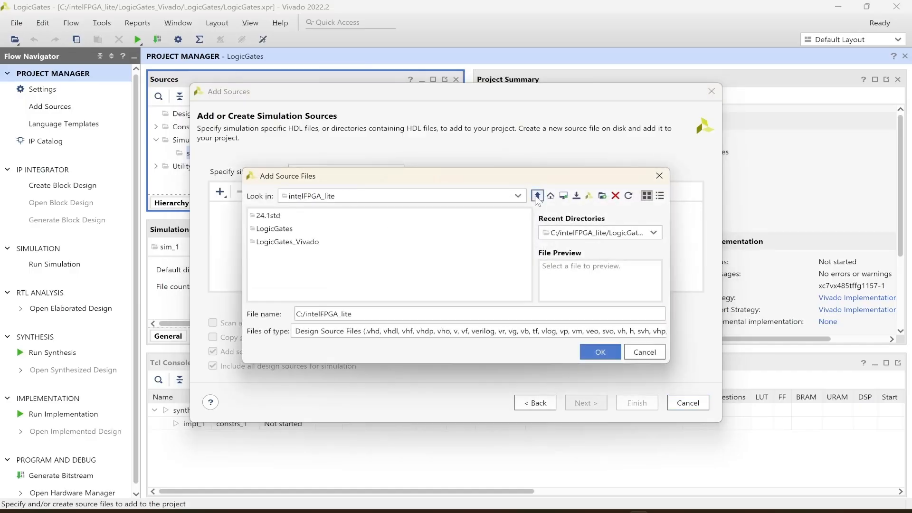
double_click(268, 230)
left_click(284, 269)
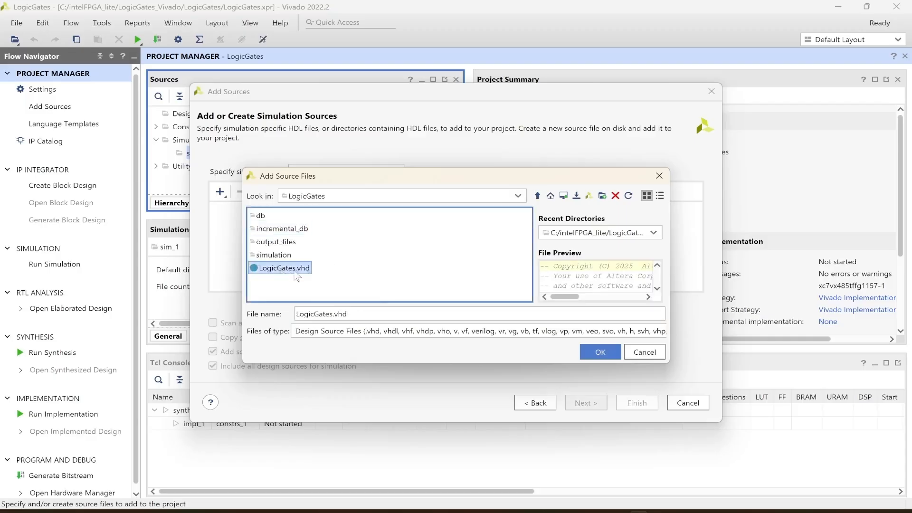
left_click(597, 352)
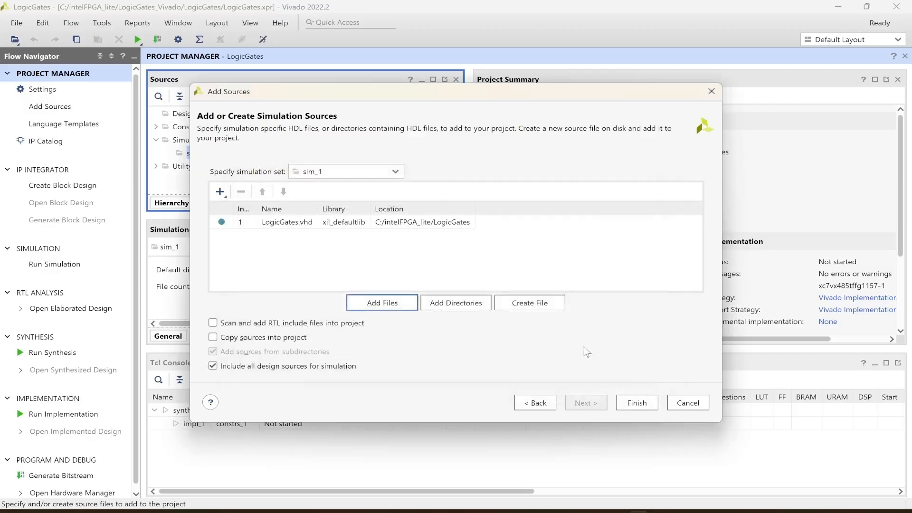
Add LogicGates_tb.vhd from the LogicGates/simulation/questa folder as a simulation source.
left_click(381, 304)
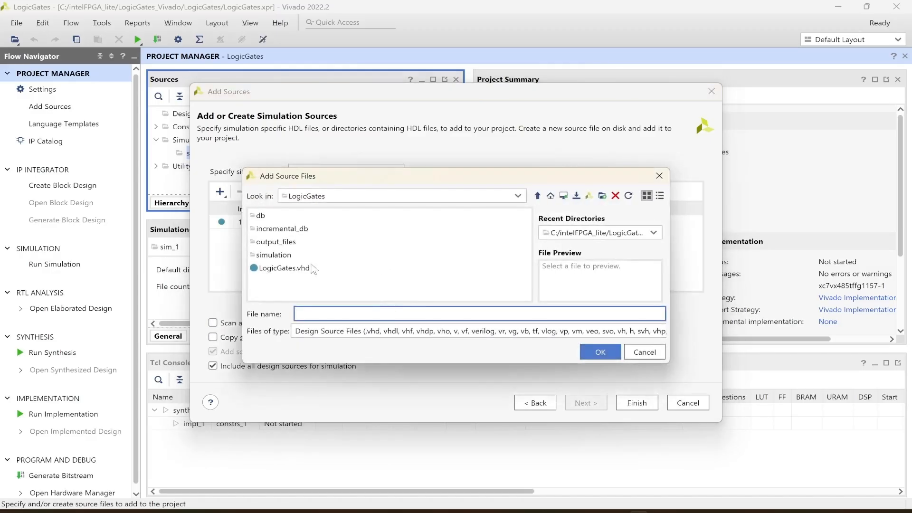
left_click(275, 256)
double_click(275, 255)
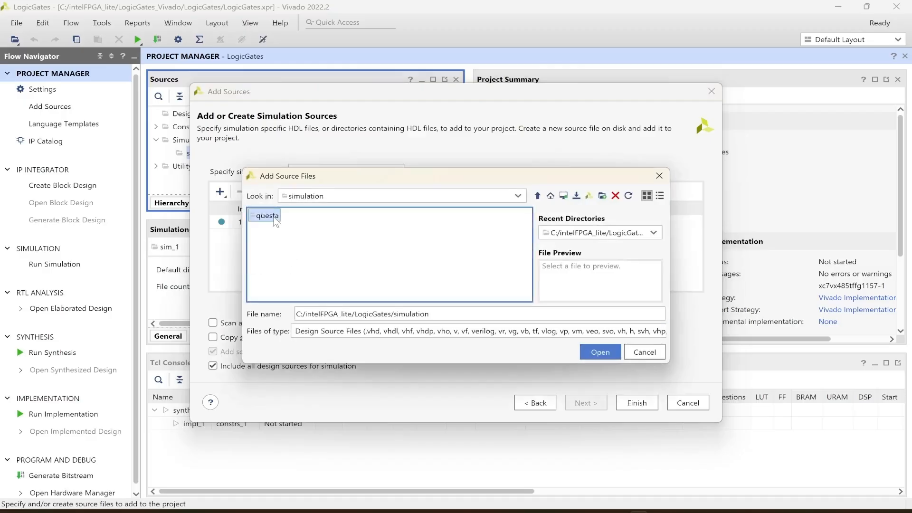
double_click(267, 216)
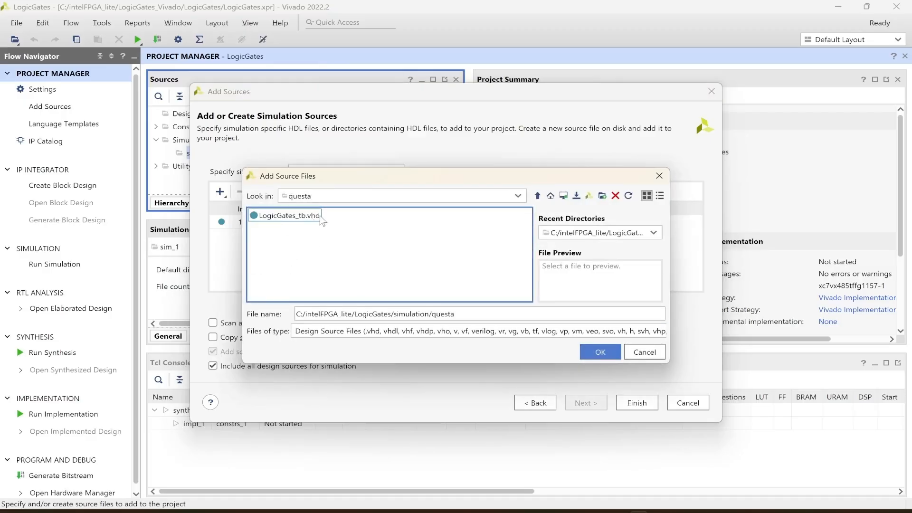
left_click(298, 224)
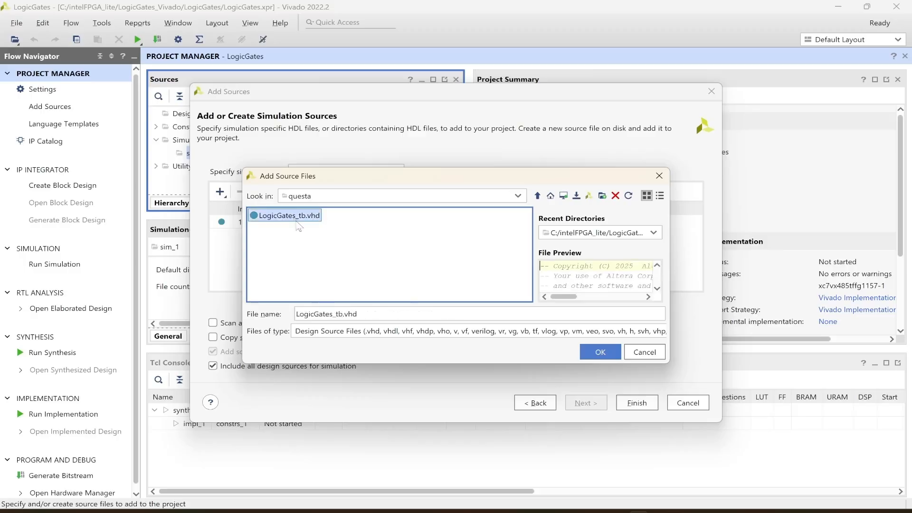
left_click(600, 351)
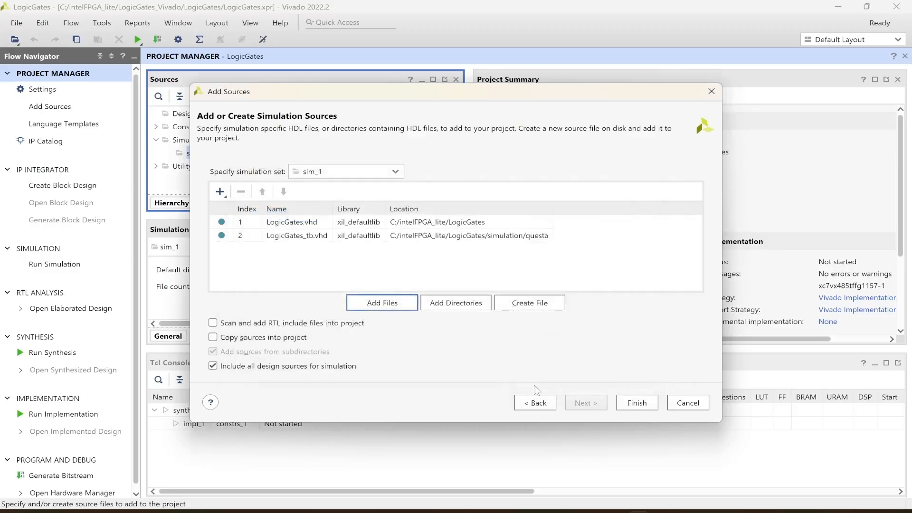
Finish adding the simulation sources and expand the sim_1 simulation source hierarchy.
left_click(636, 404)
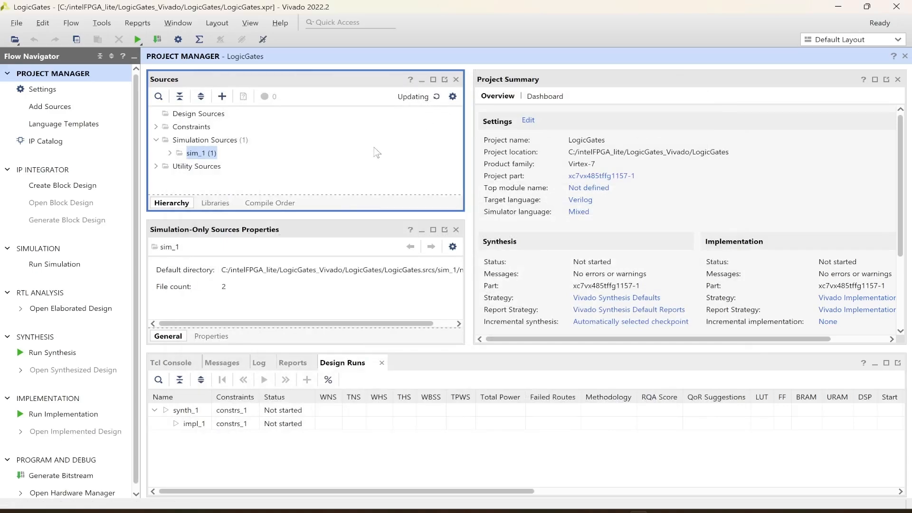
left_click(169, 153)
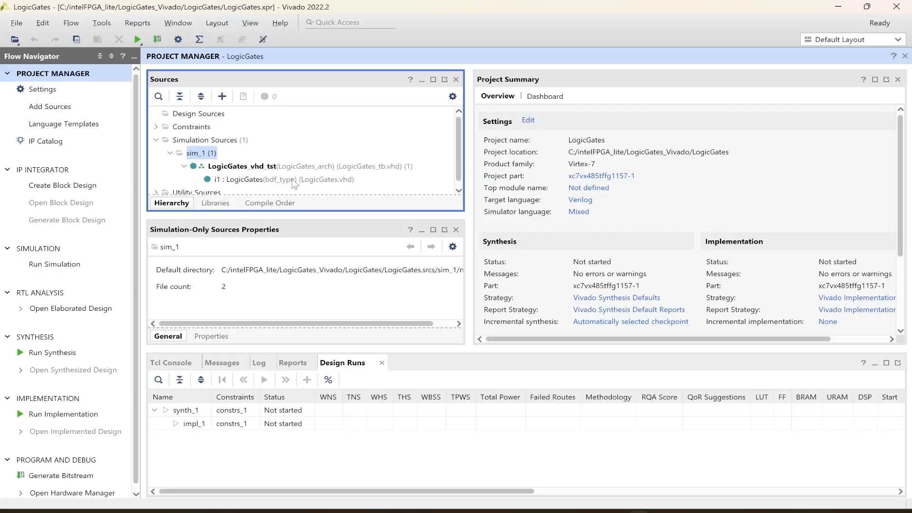
scroll(360, 162, "down", 1)
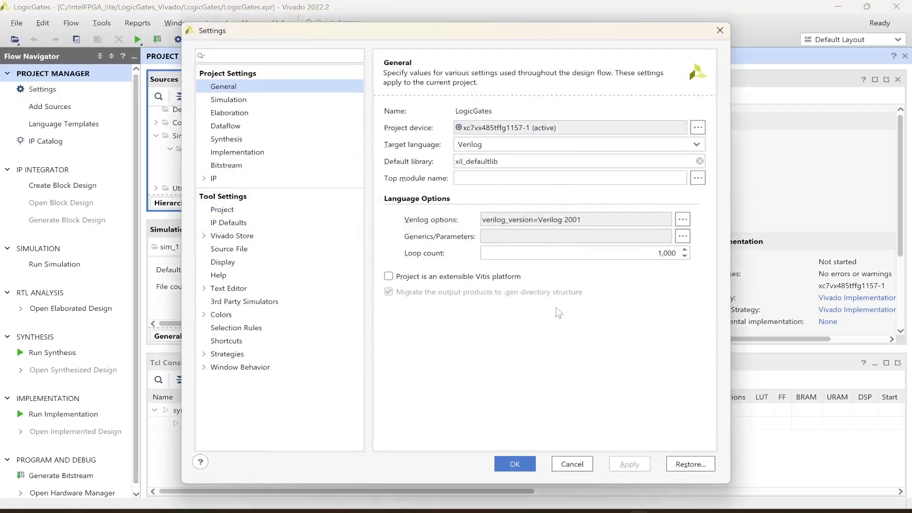
In the project's simulation settings, set the xsim.simulate.runtime to 800ns and apply.
left_click(224, 100)
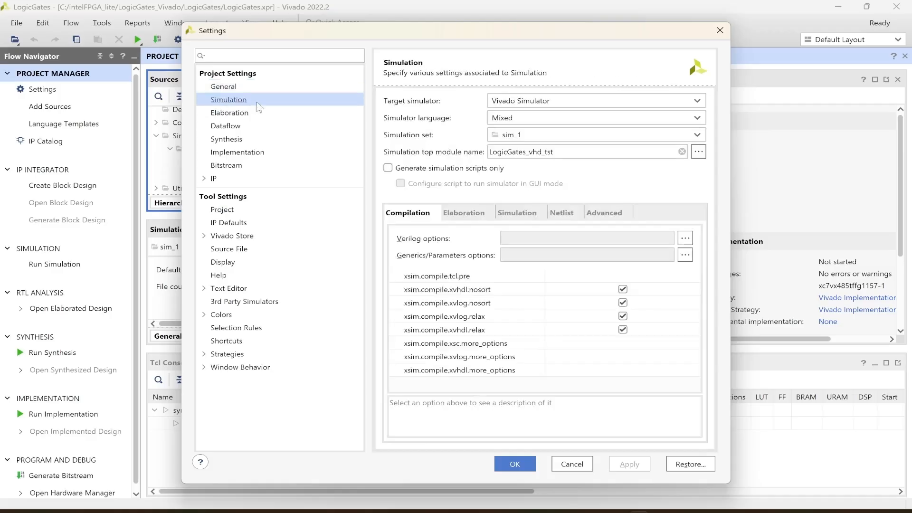
left_click(529, 215)
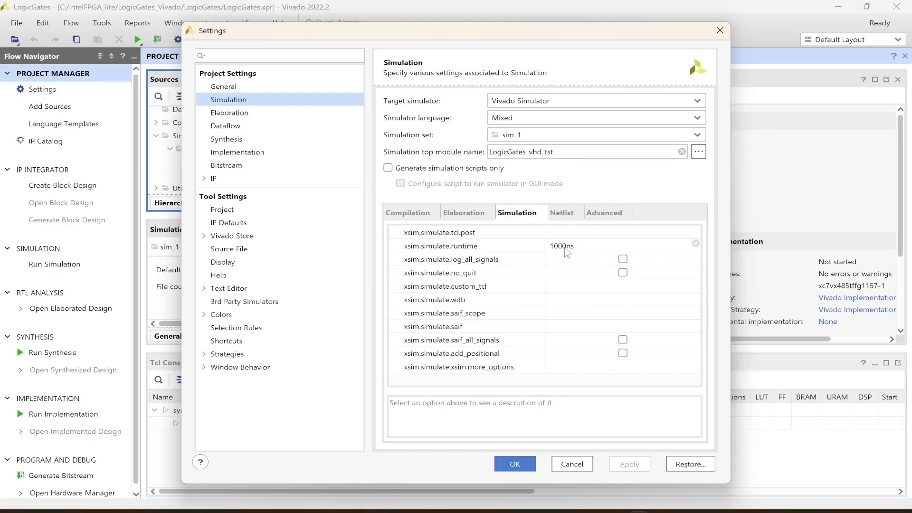
left_click(563, 247)
left_click(552, 246)
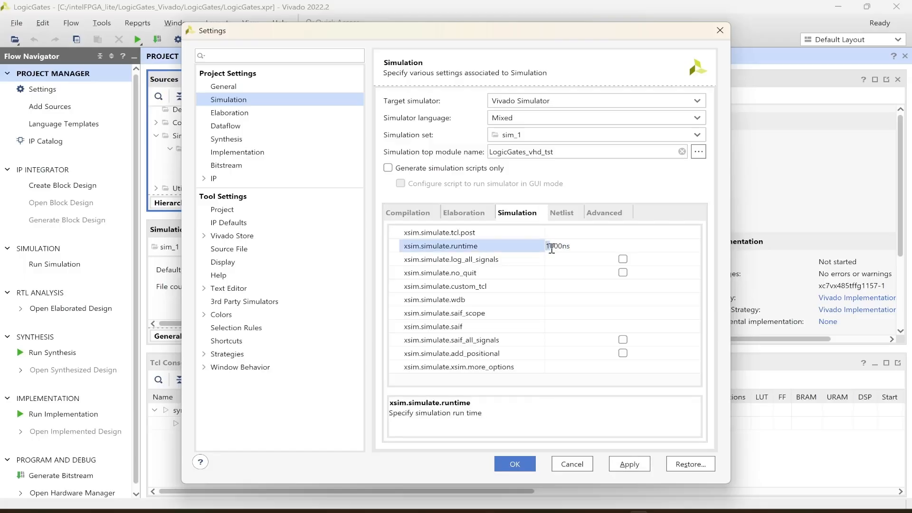
key("BackSpace")
type("8")
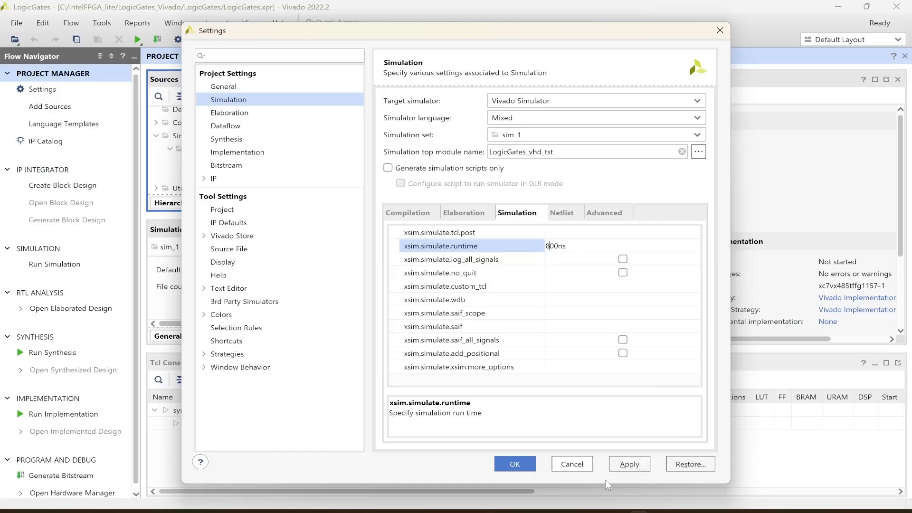
left_click(514, 464)
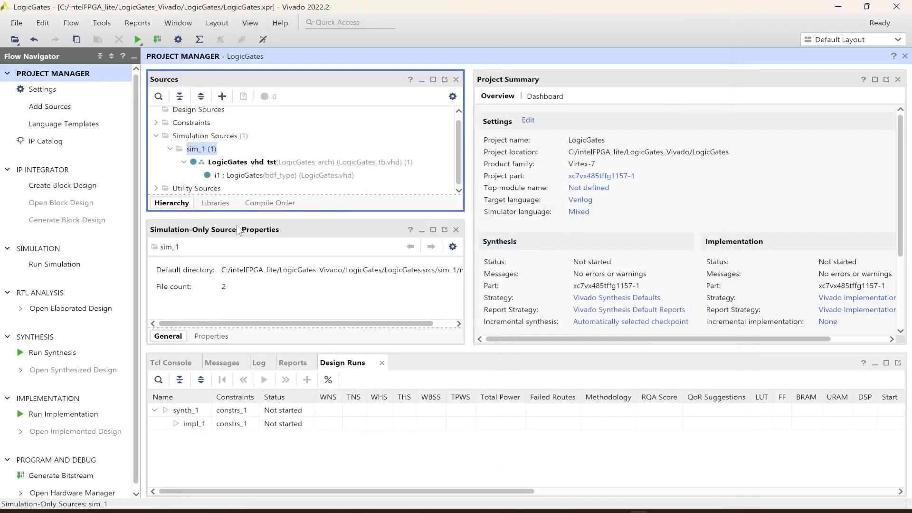
Run the behavioral simulation.
left_click(53, 266)
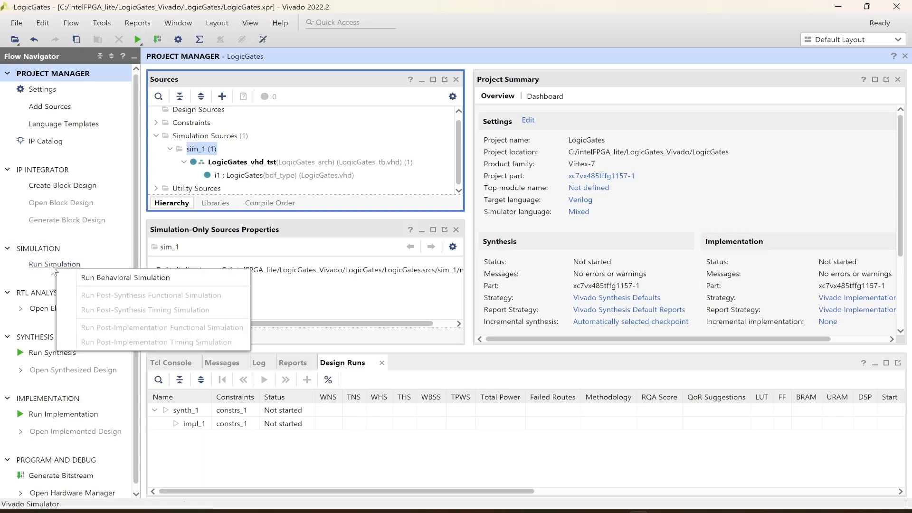
left_click(113, 279)
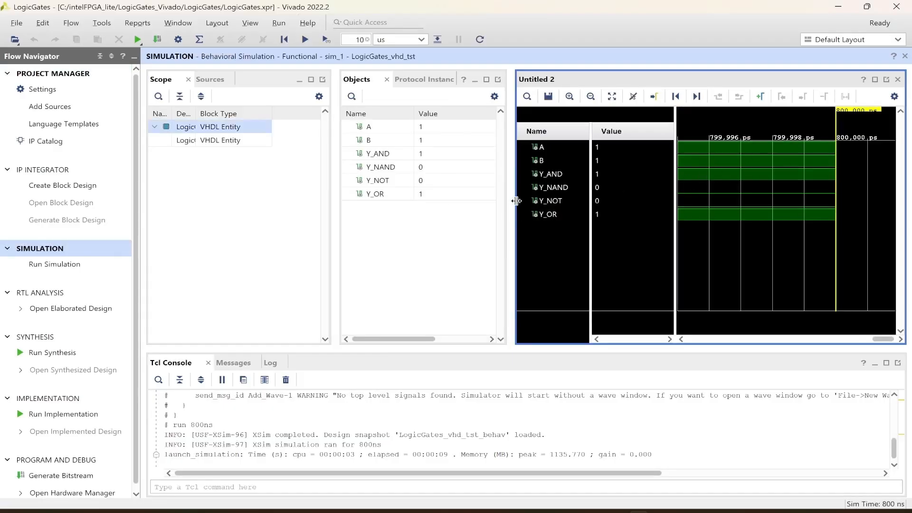
Resize the waveform window's name and value panes, then zoom the waveform to full view.
left_click_drag(680, 161, 595, 178)
left_click(562, 173)
left_click_drag(555, 259, 571, 261)
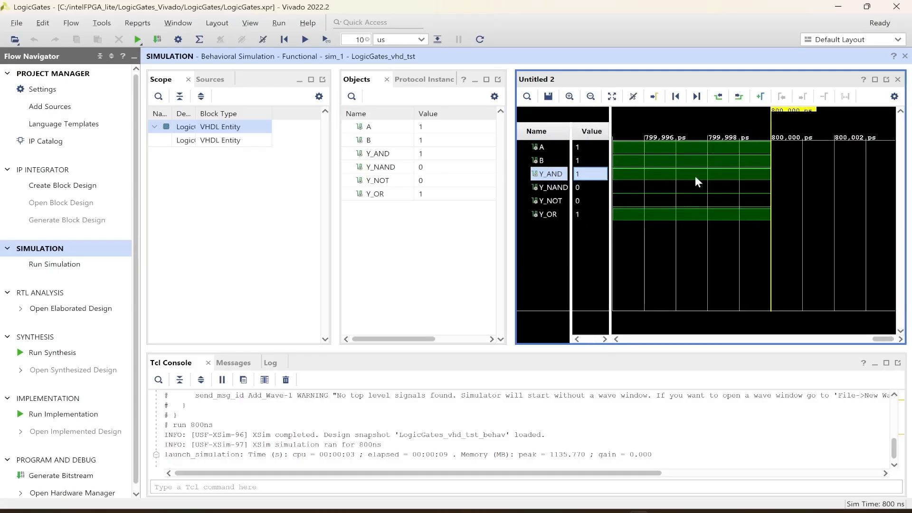
right_click(682, 153)
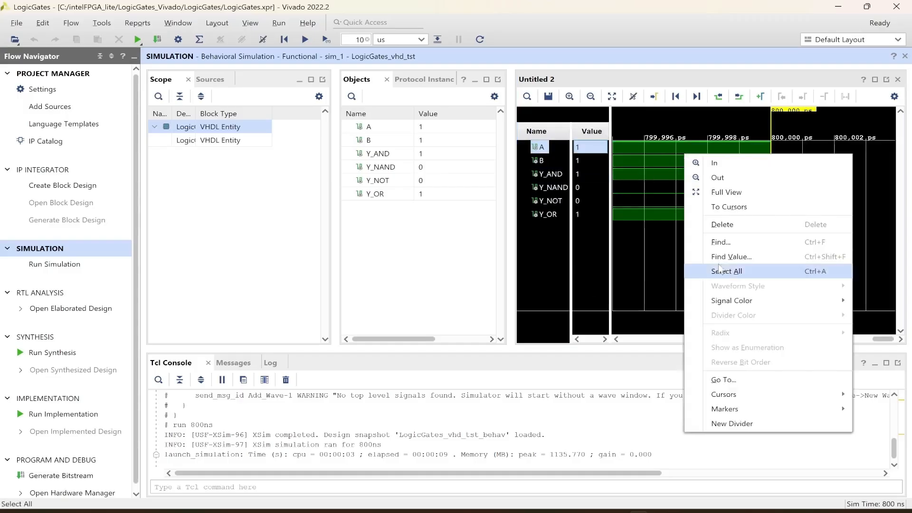
left_click(715, 193)
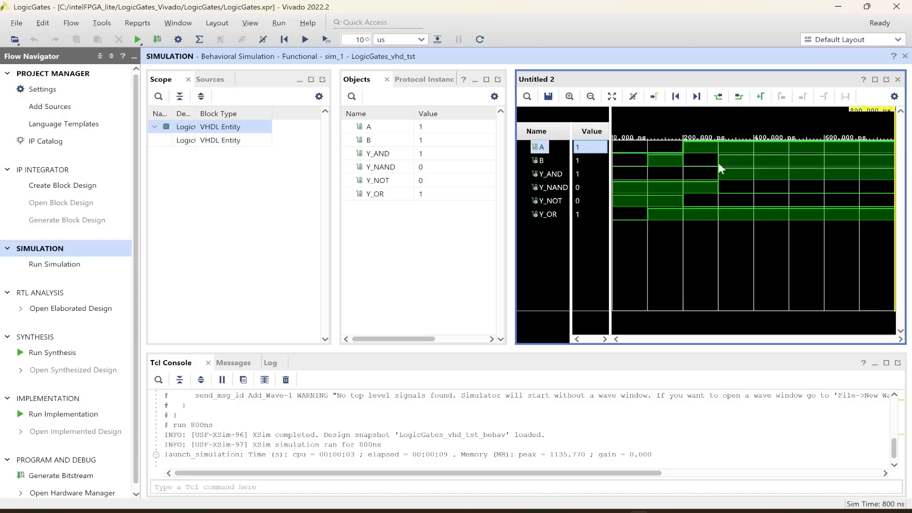